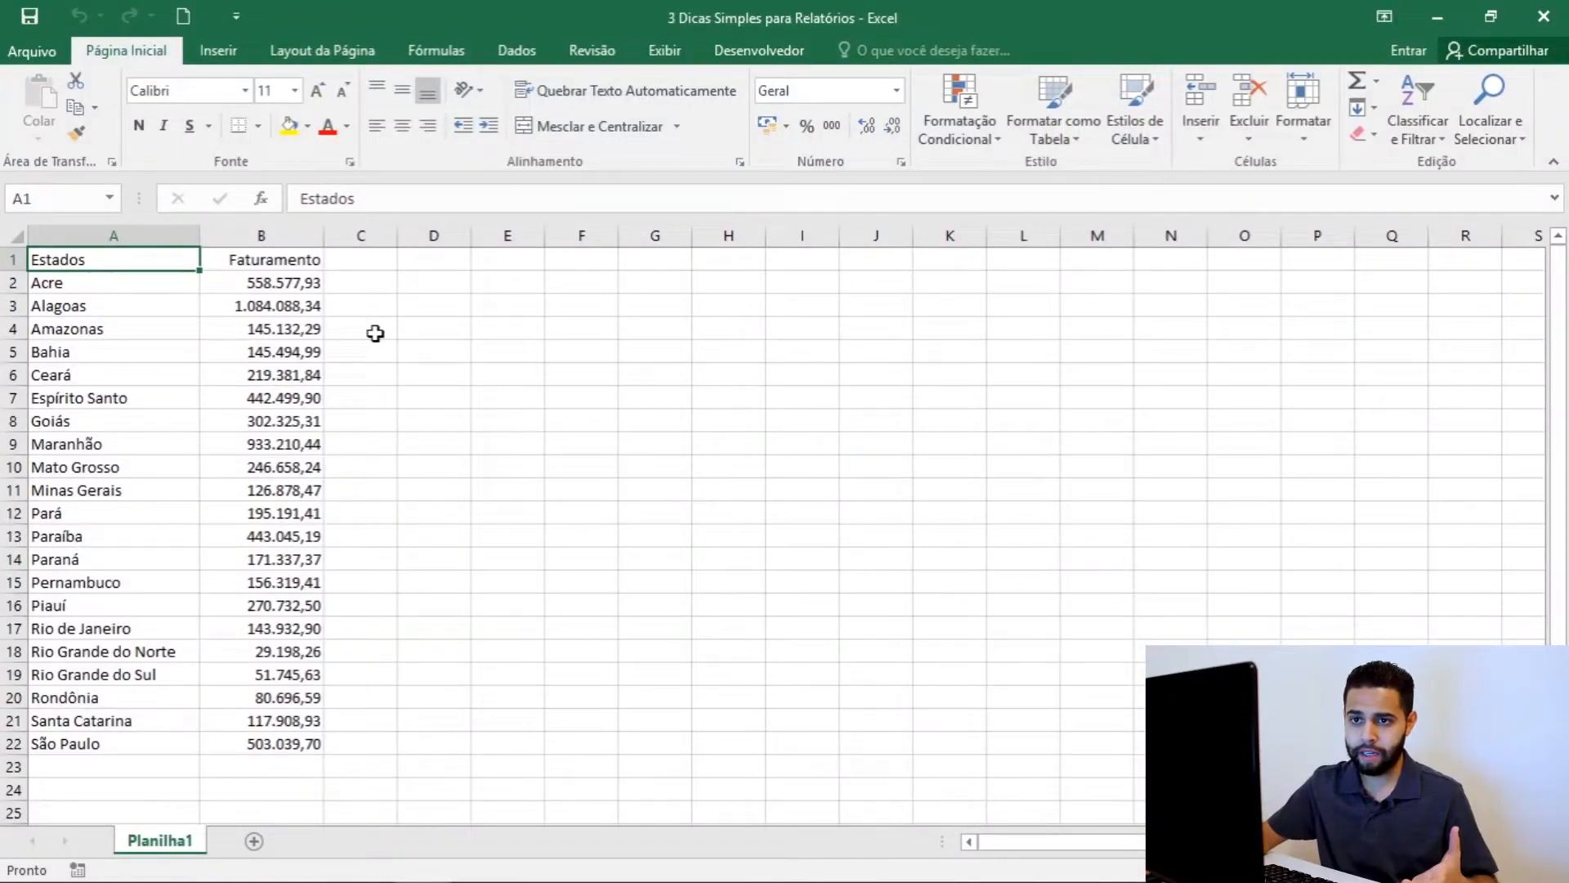
pyautogui.click(126, 234)
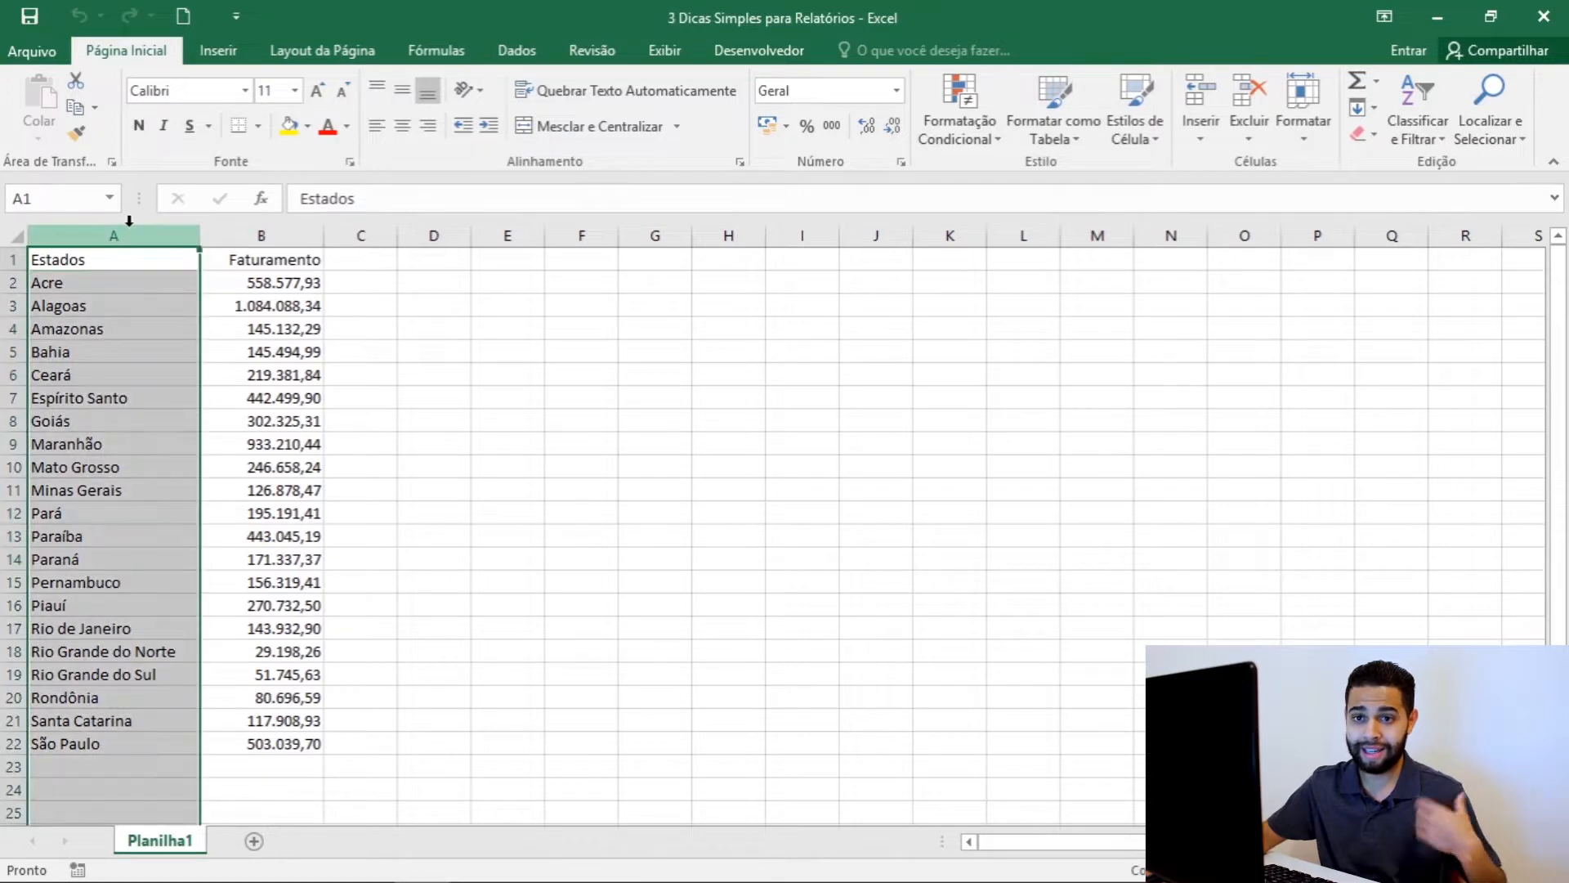
pyautogui.click(242, 235)
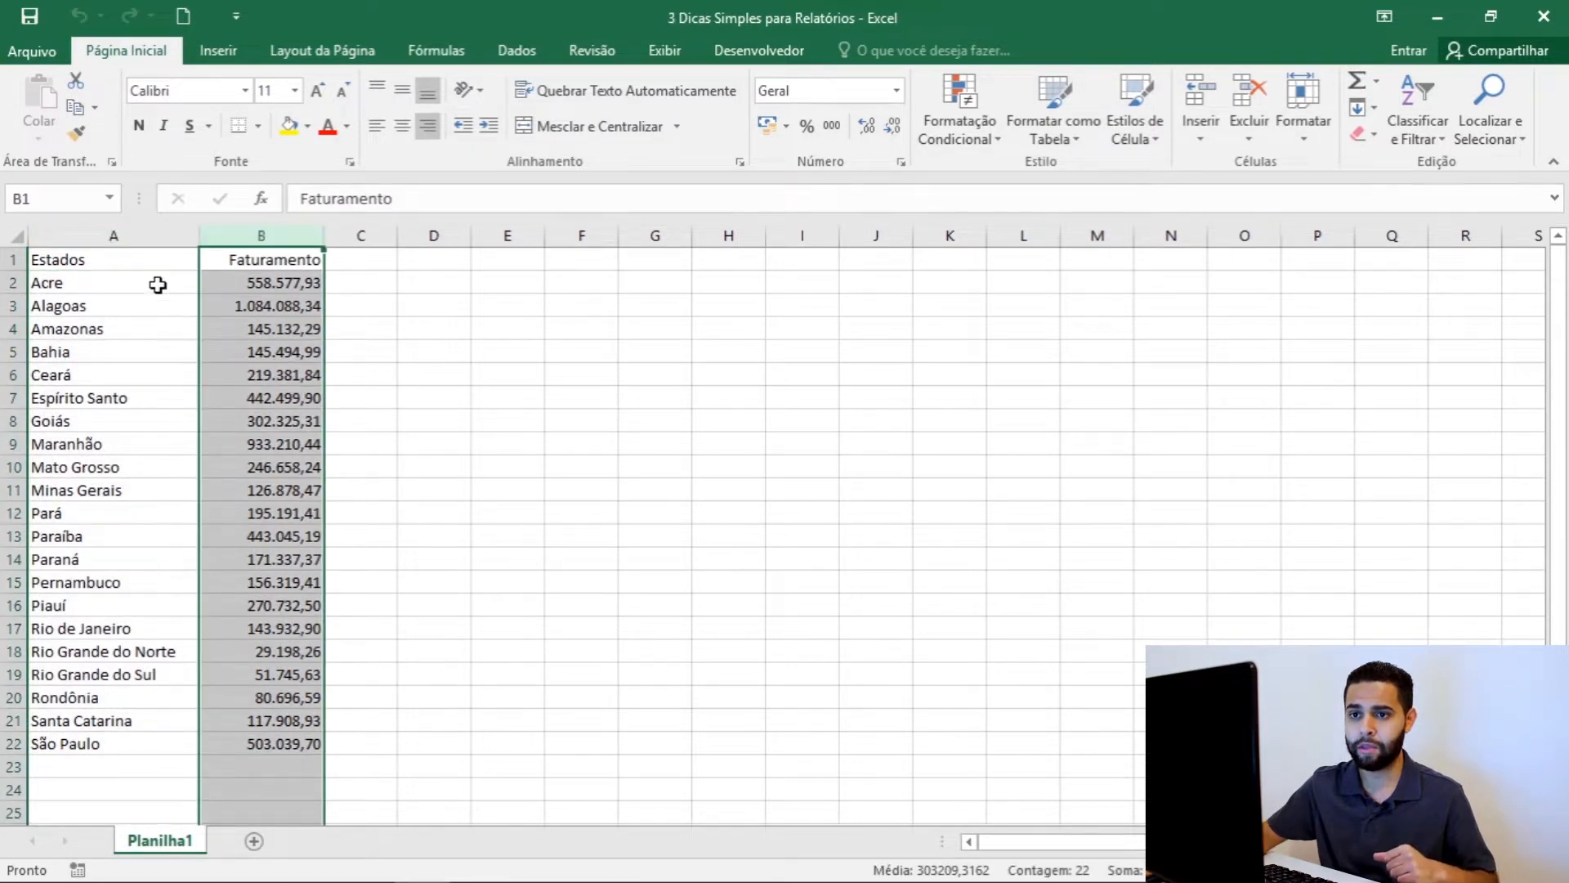
pyautogui.click(130, 262)
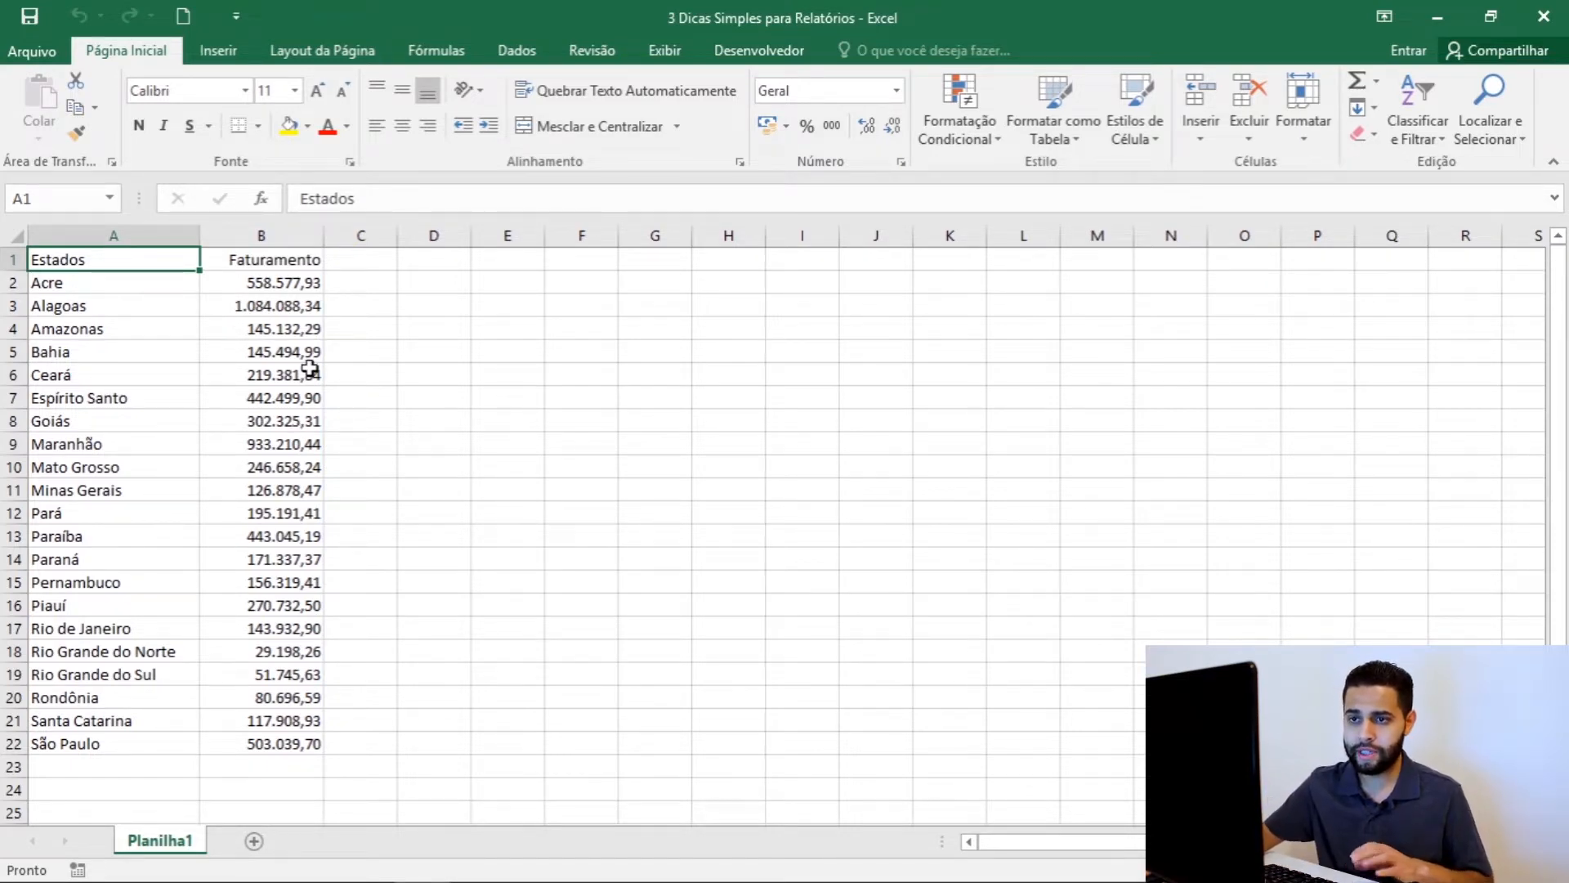
# - Add filters to the Estados and Faturamento headers in A1:B1
pyautogui.moveTo(112, 258); pyautogui.dragTo(277, 259)
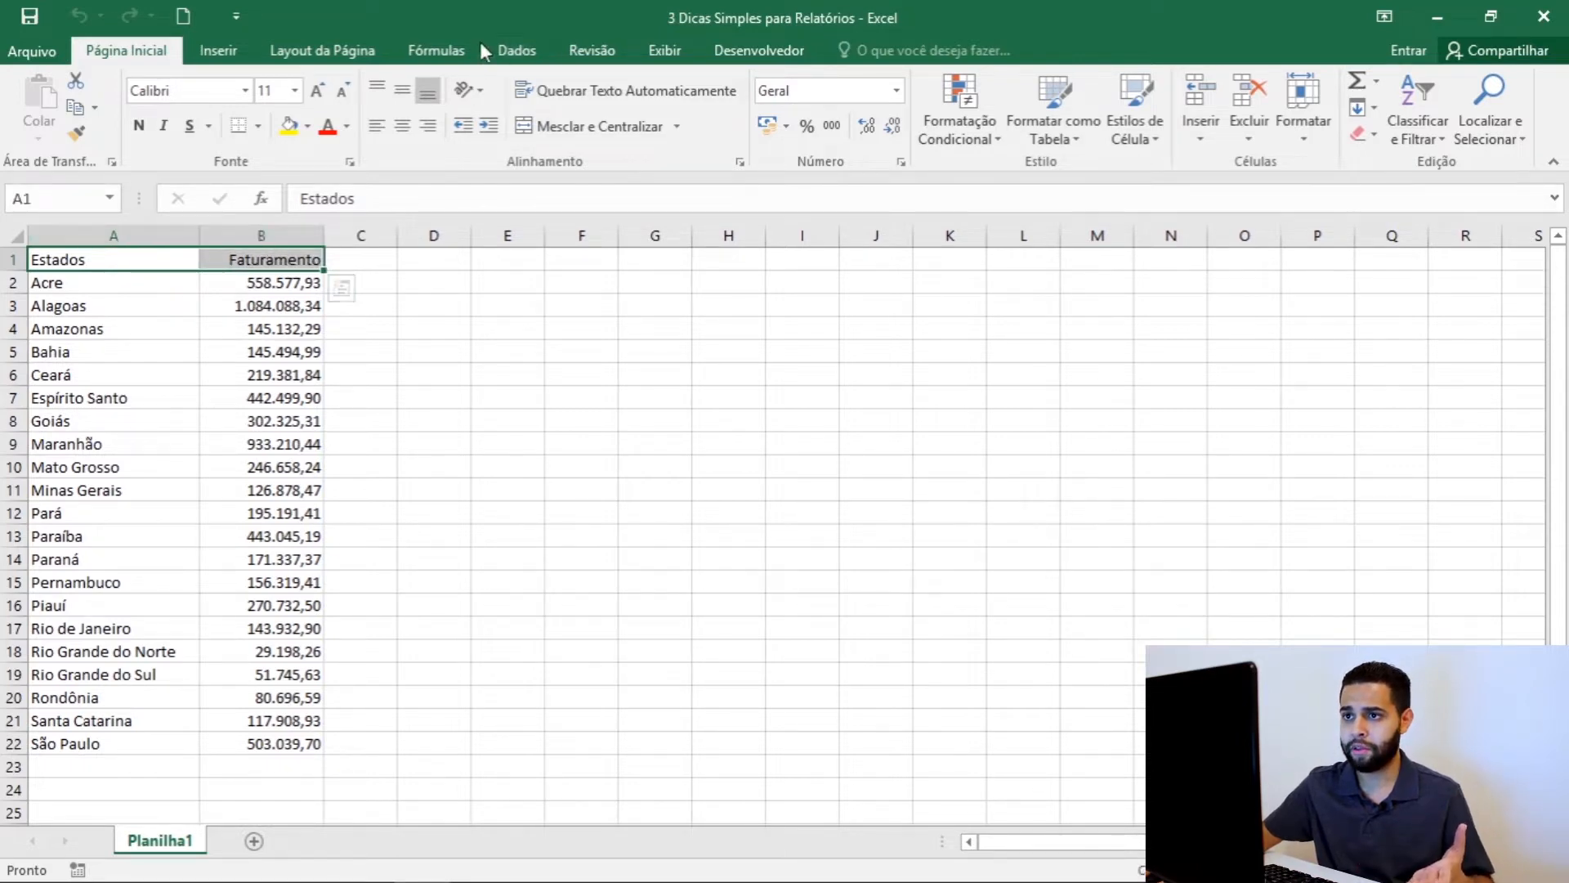
pyautogui.click(516, 51)
pyautogui.click(613, 101)
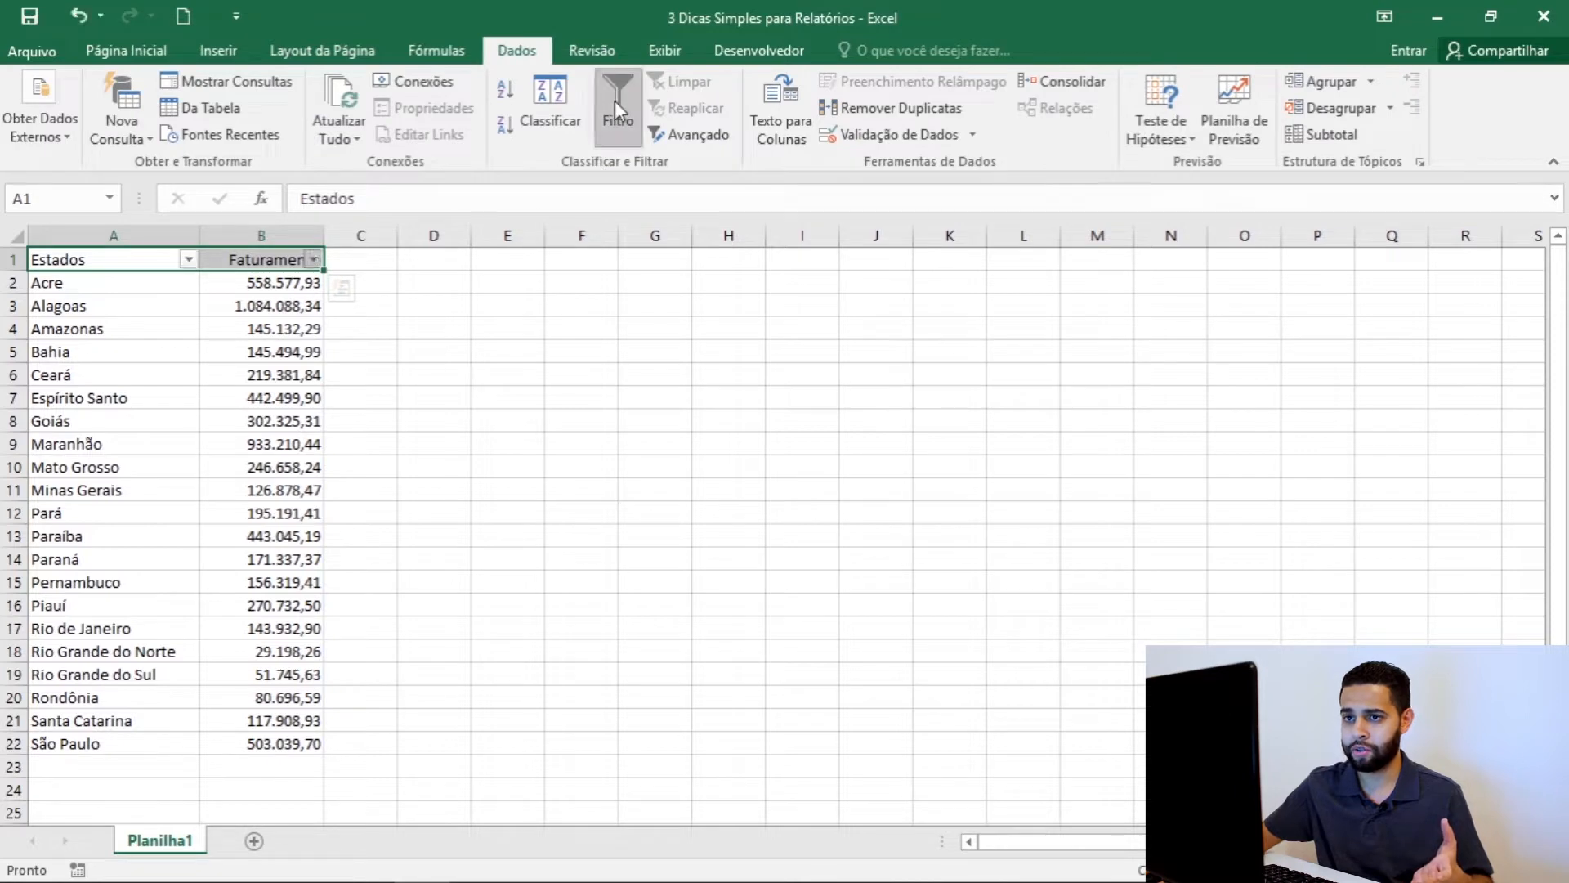
# - Filter the Faturamento column with a top-values number filter showing Primeiros 7 Itens
pyautogui.click(313, 260)
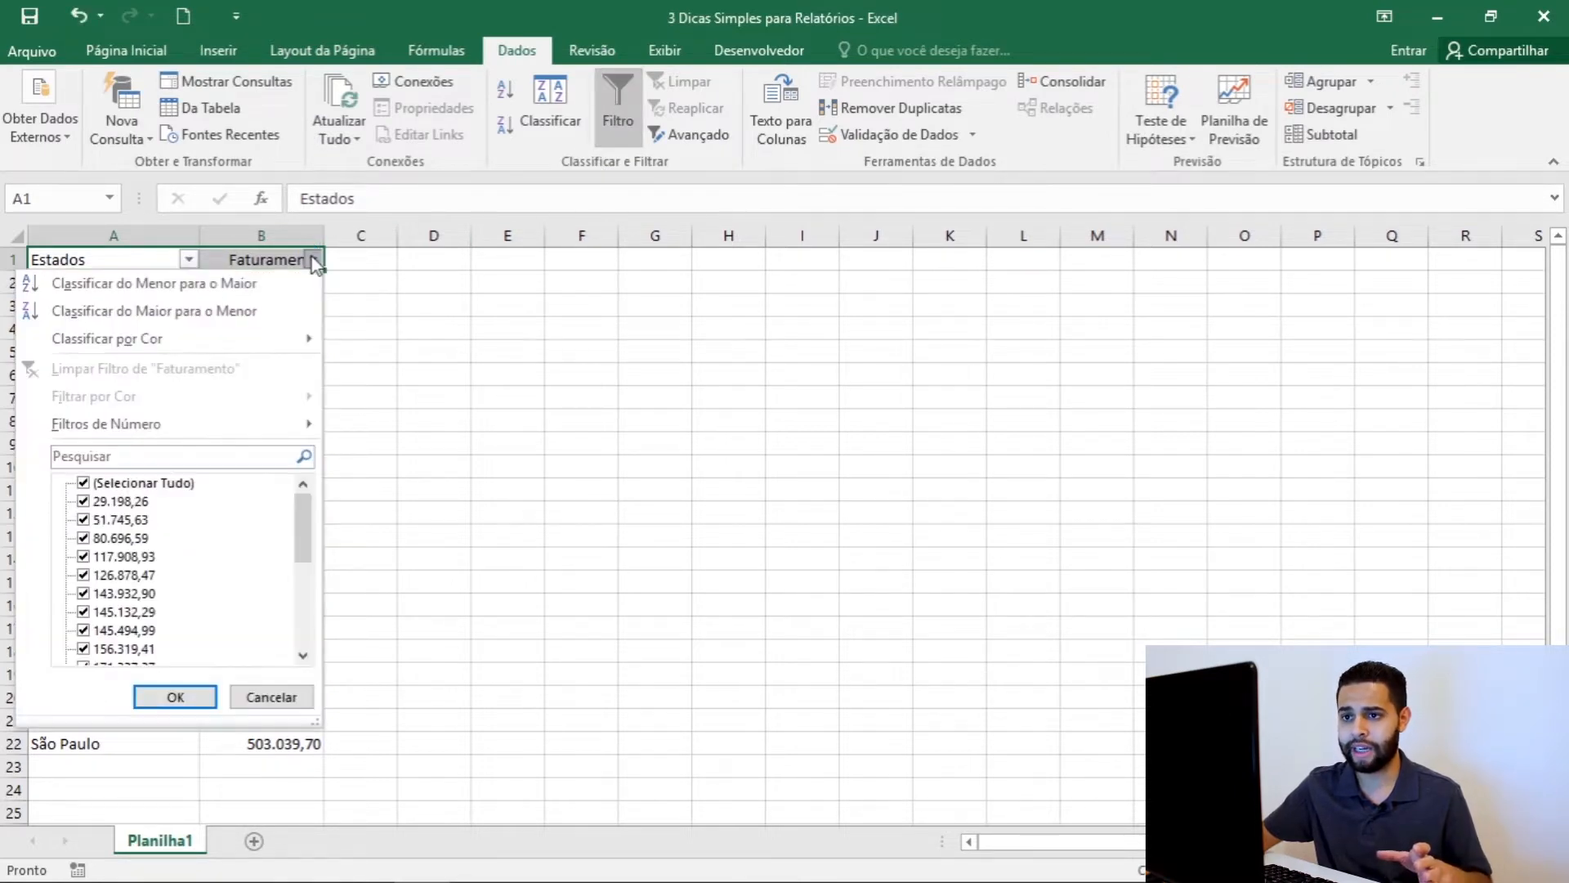
pyautogui.click(313, 260)
pyautogui.click(313, 260)
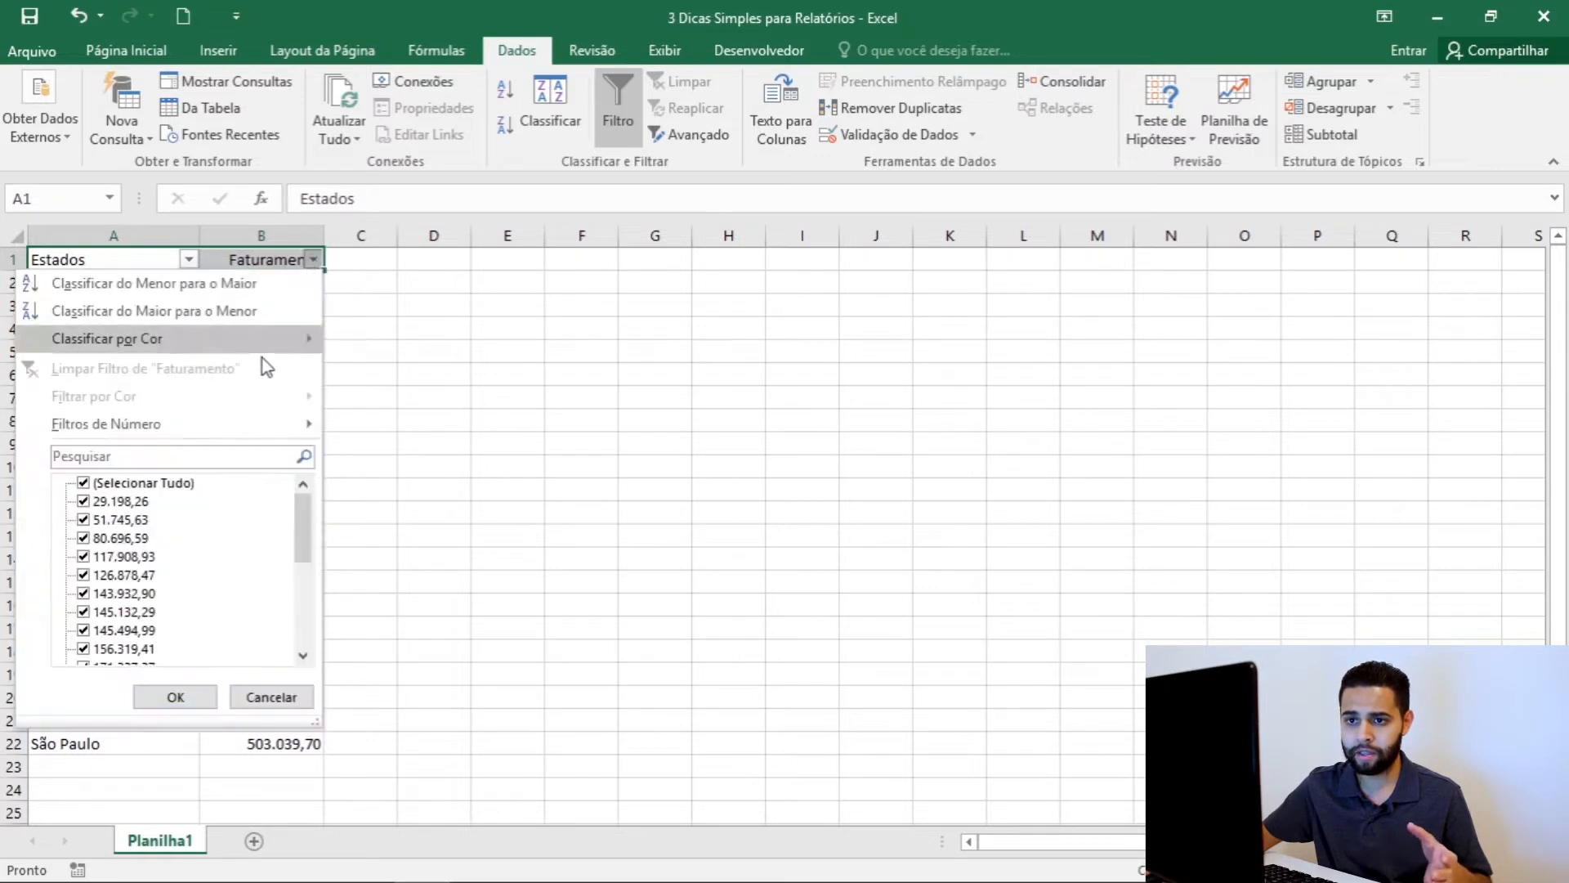
pyautogui.moveTo(210, 431)
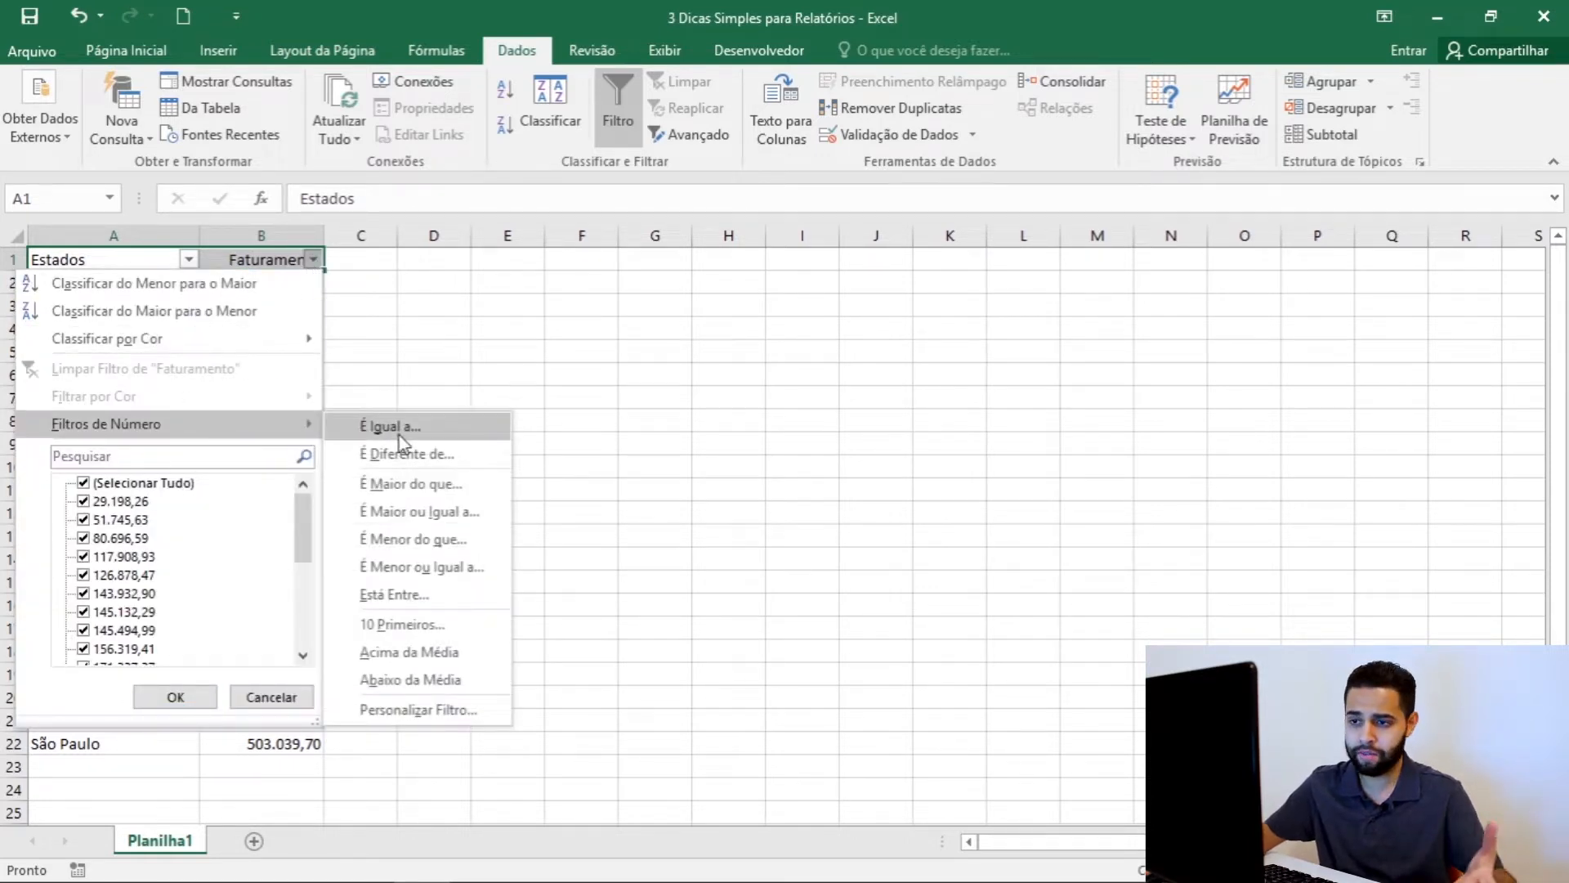
pyautogui.click(443, 626)
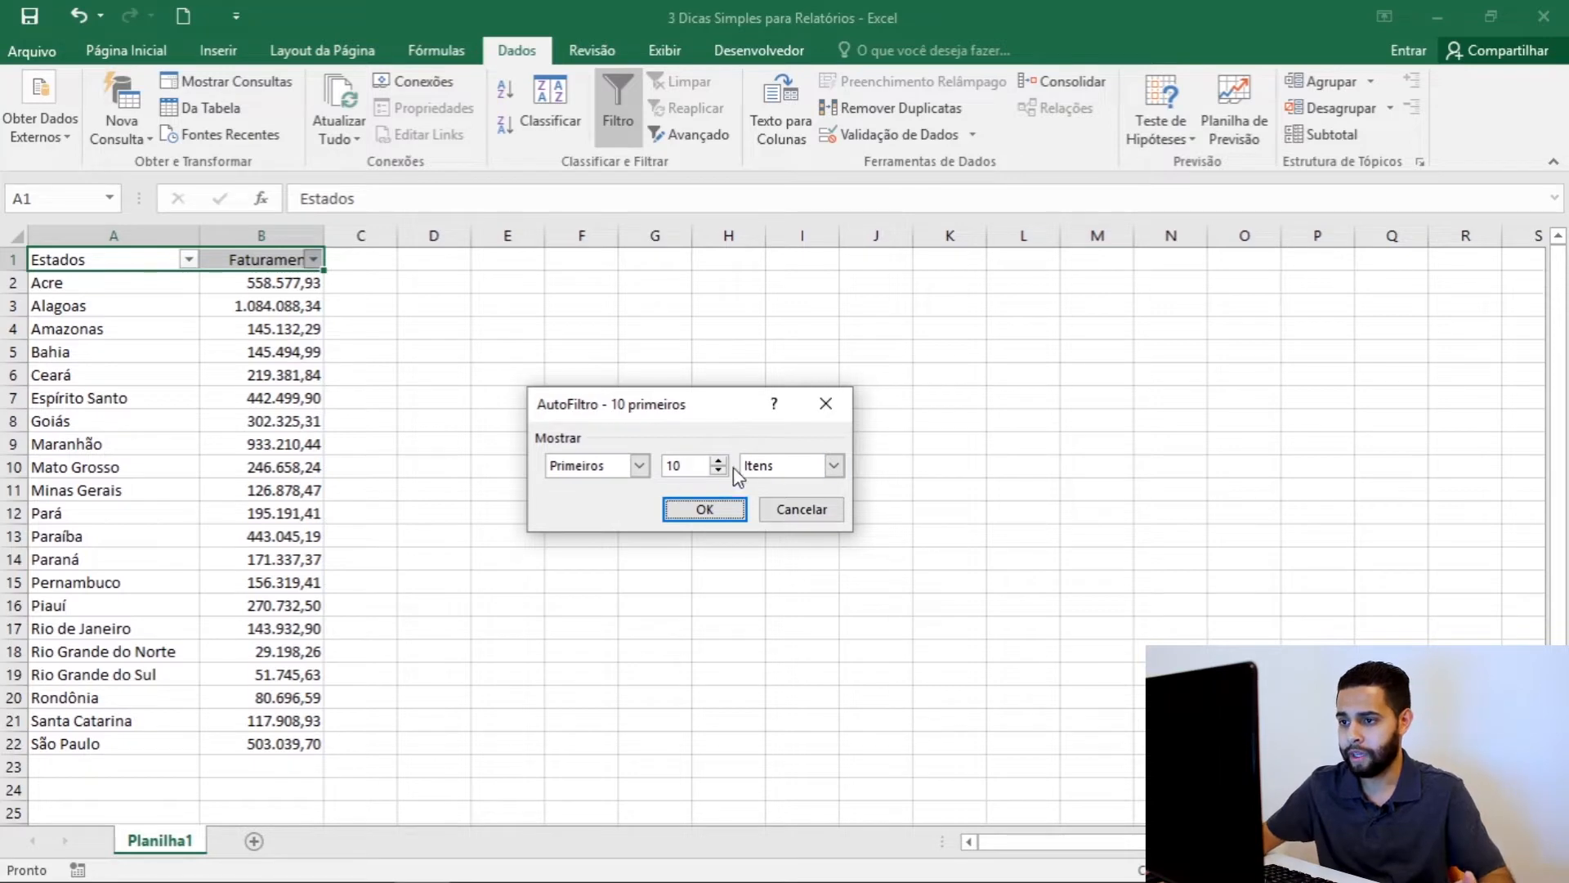
pyautogui.click(717, 472)
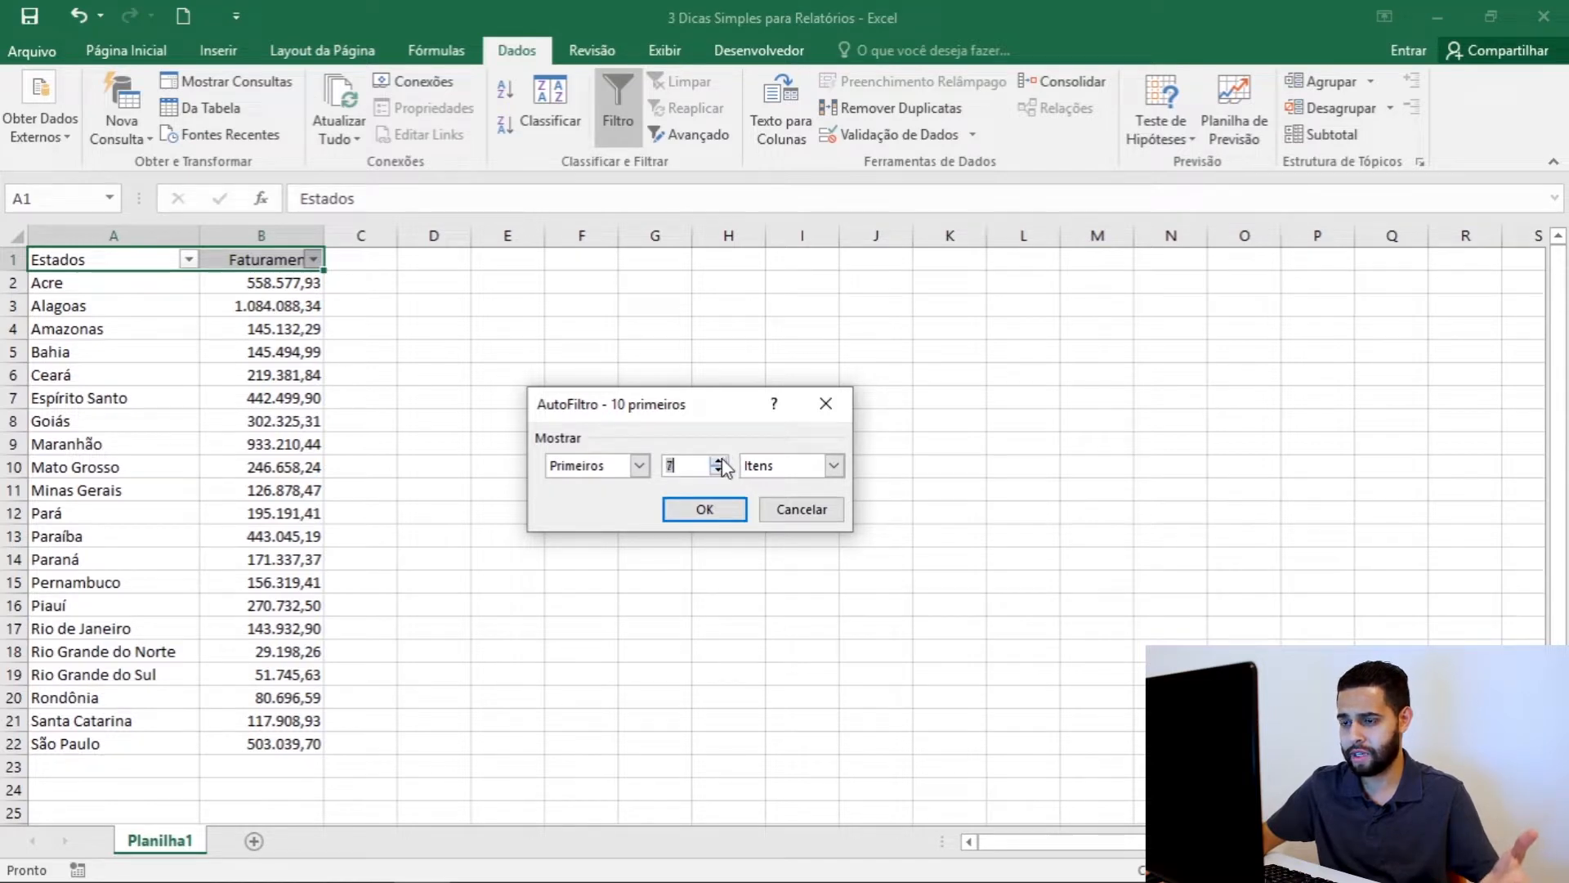
pyautogui.click(640, 468)
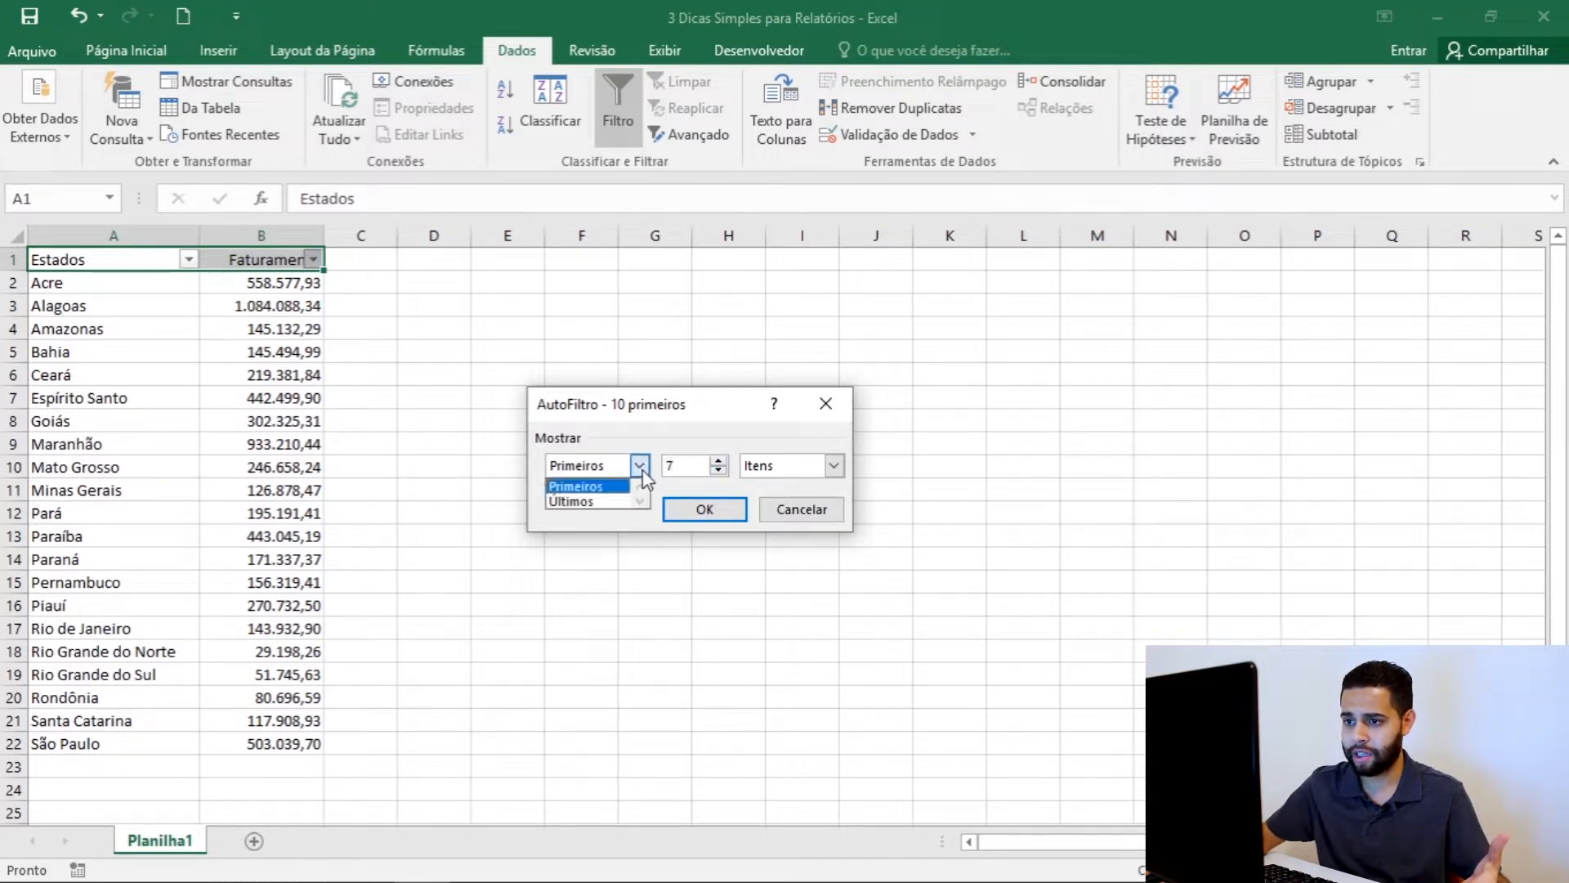
pyautogui.click(605, 487)
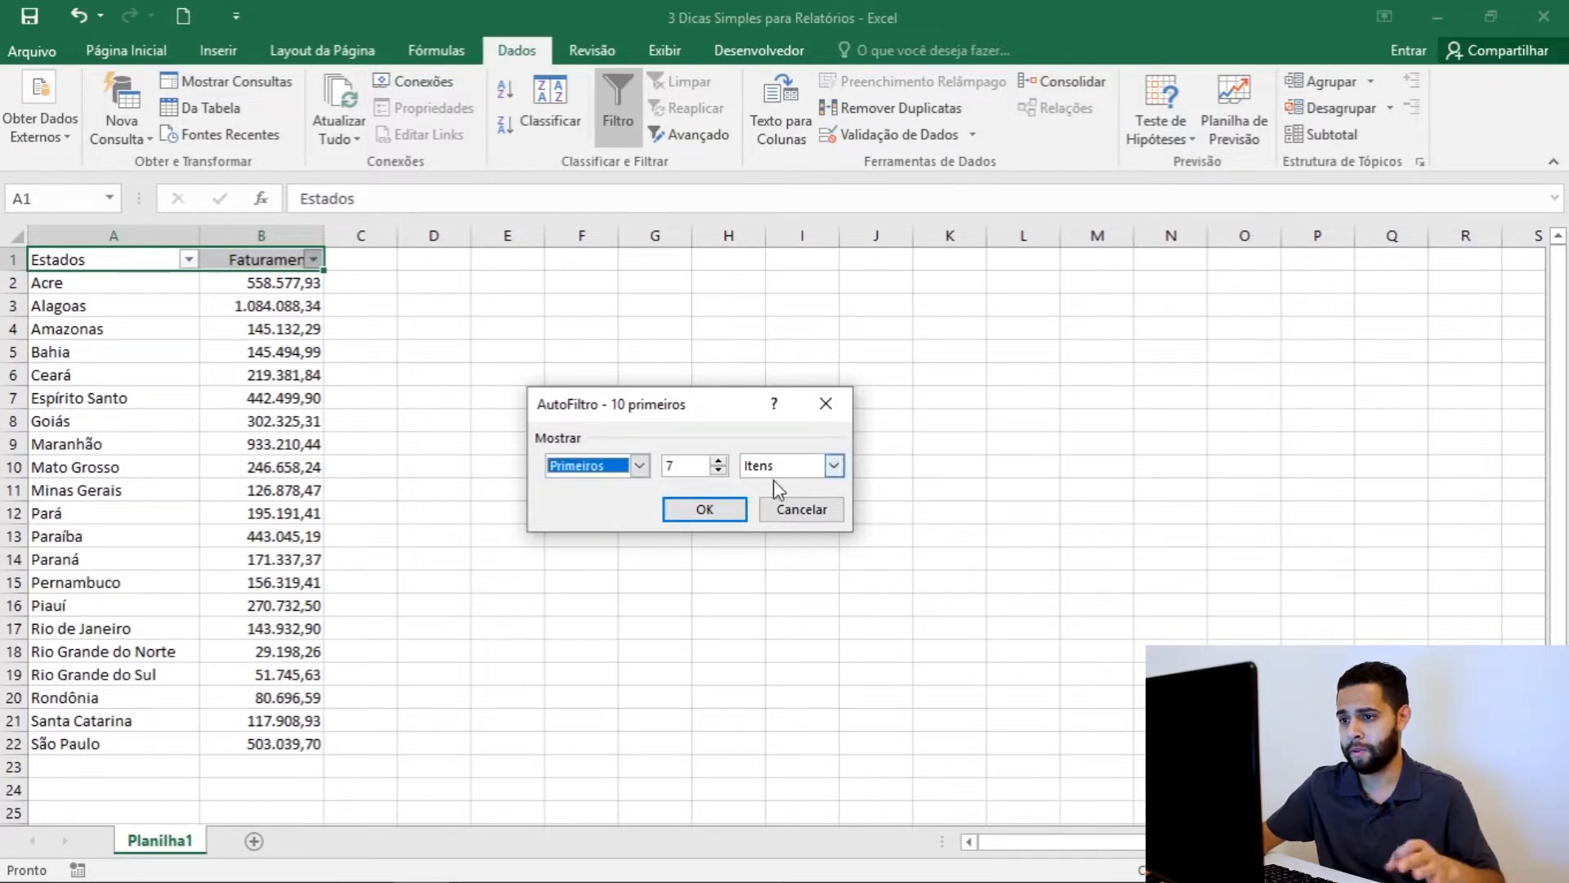
pyautogui.click(709, 508)
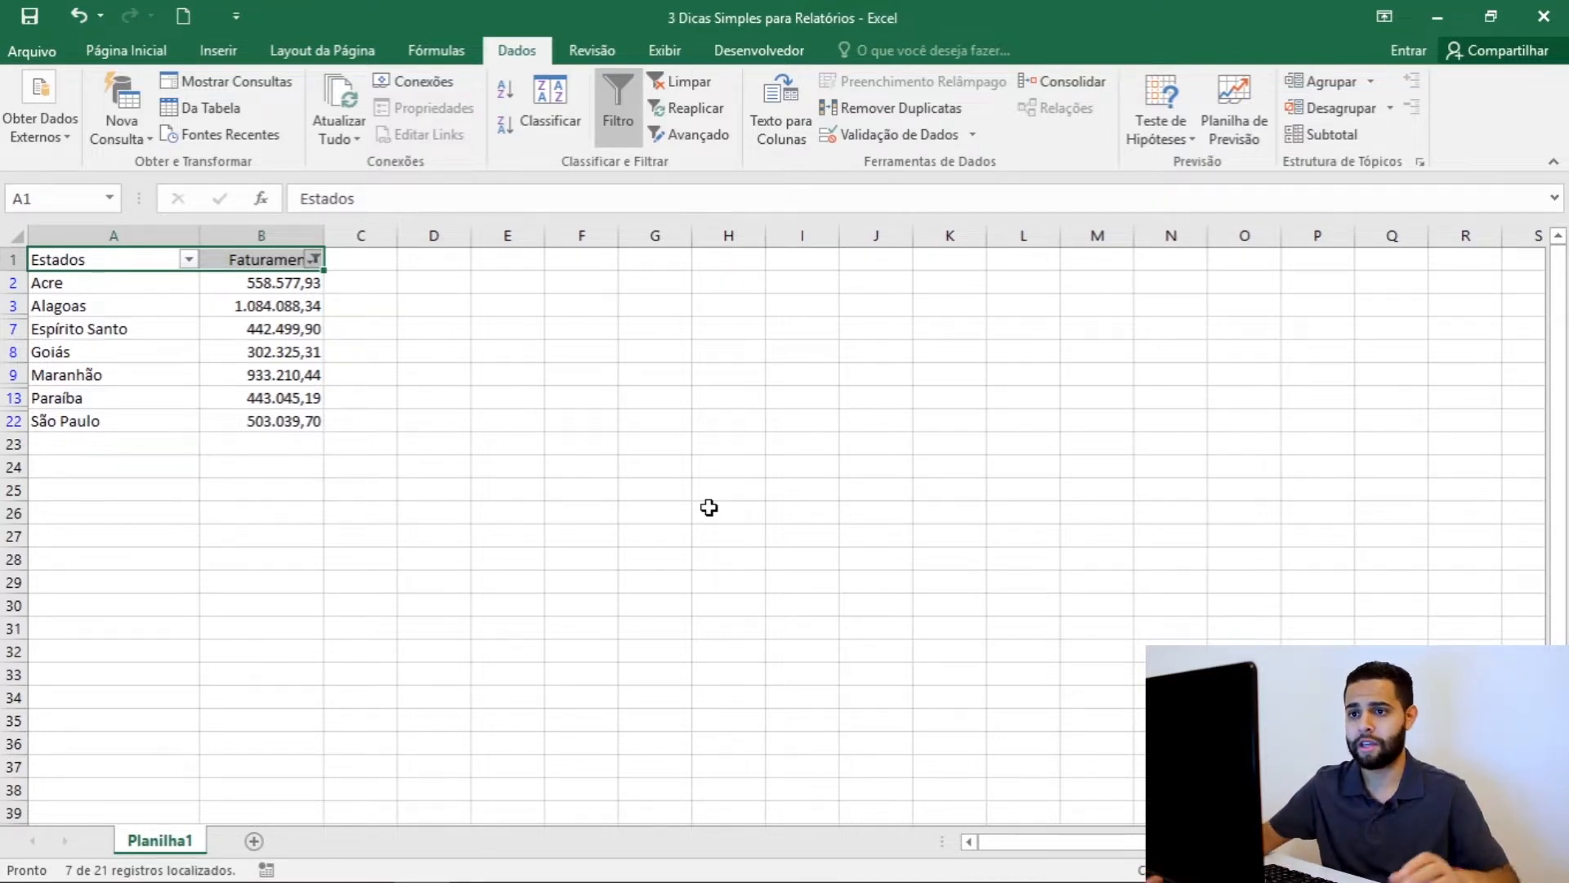
# - Sort the filtered states by Faturamento from largest to smallest
pyautogui.click(314, 352)
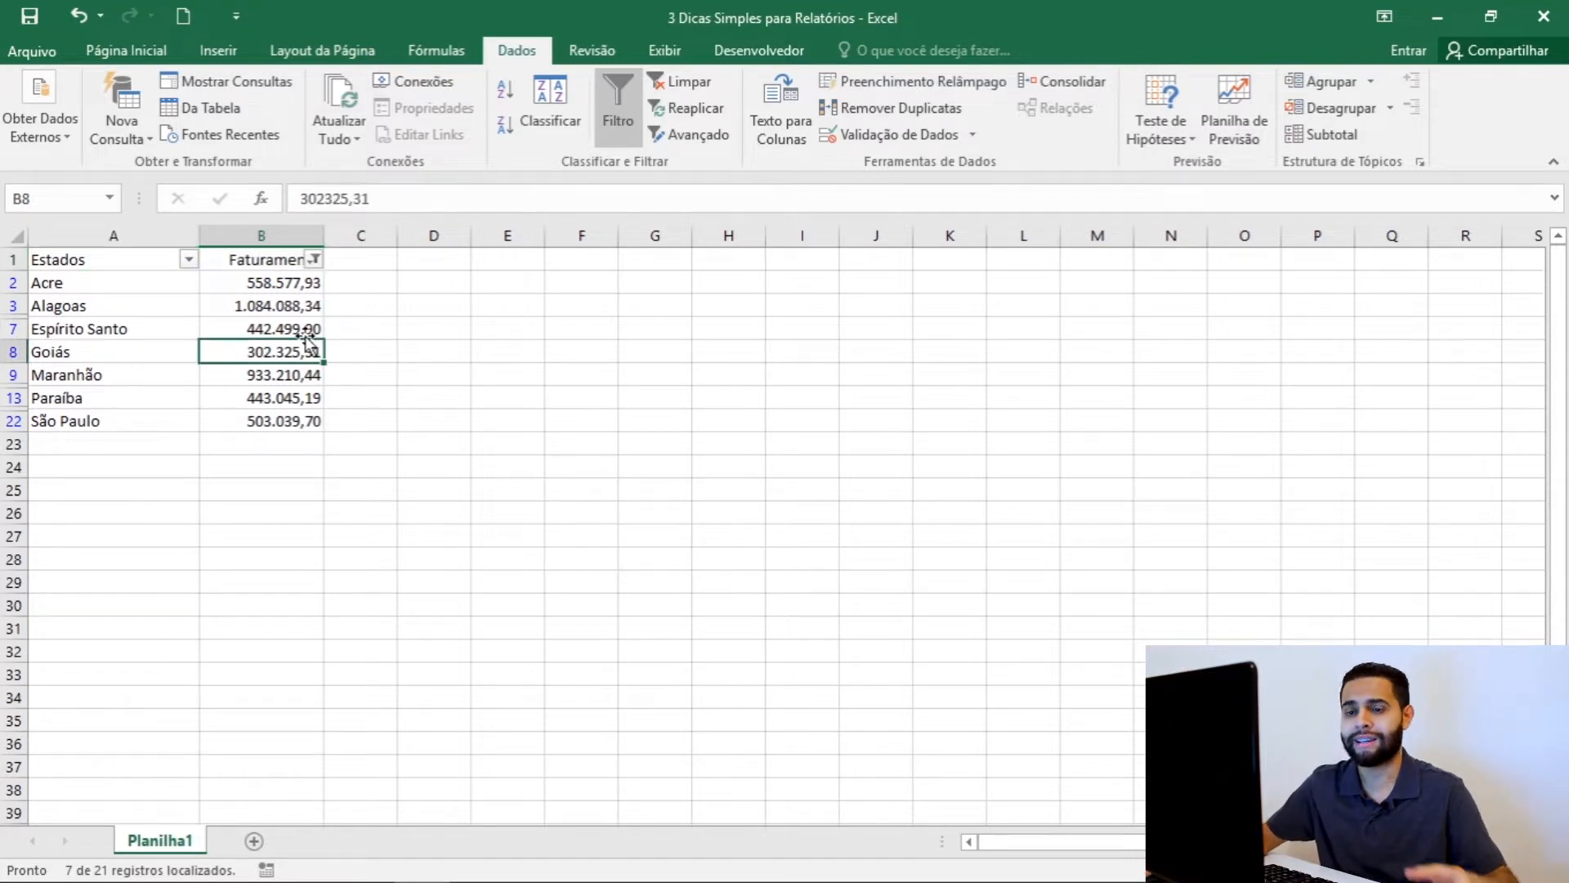
pyautogui.click(294, 314)
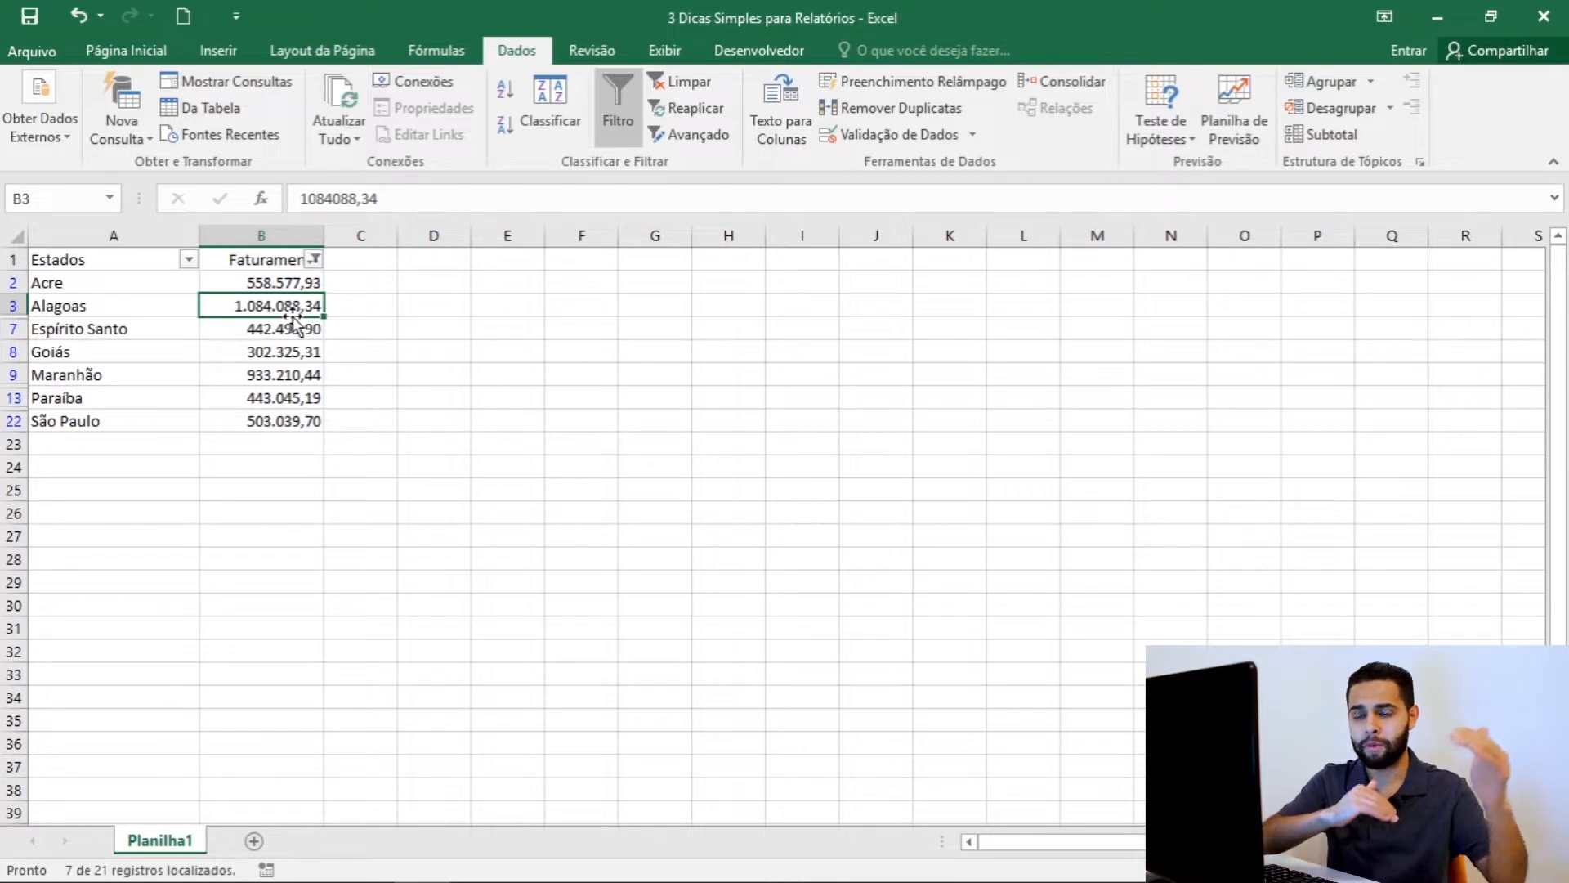
pyautogui.click(291, 374)
pyautogui.click(291, 328)
pyautogui.click(287, 420)
pyautogui.moveTo(287, 375)
pyautogui.mouseDown()
pyautogui.moveTo(287, 397)
pyautogui.moveTo(287, 375)
pyautogui.mouseUp()
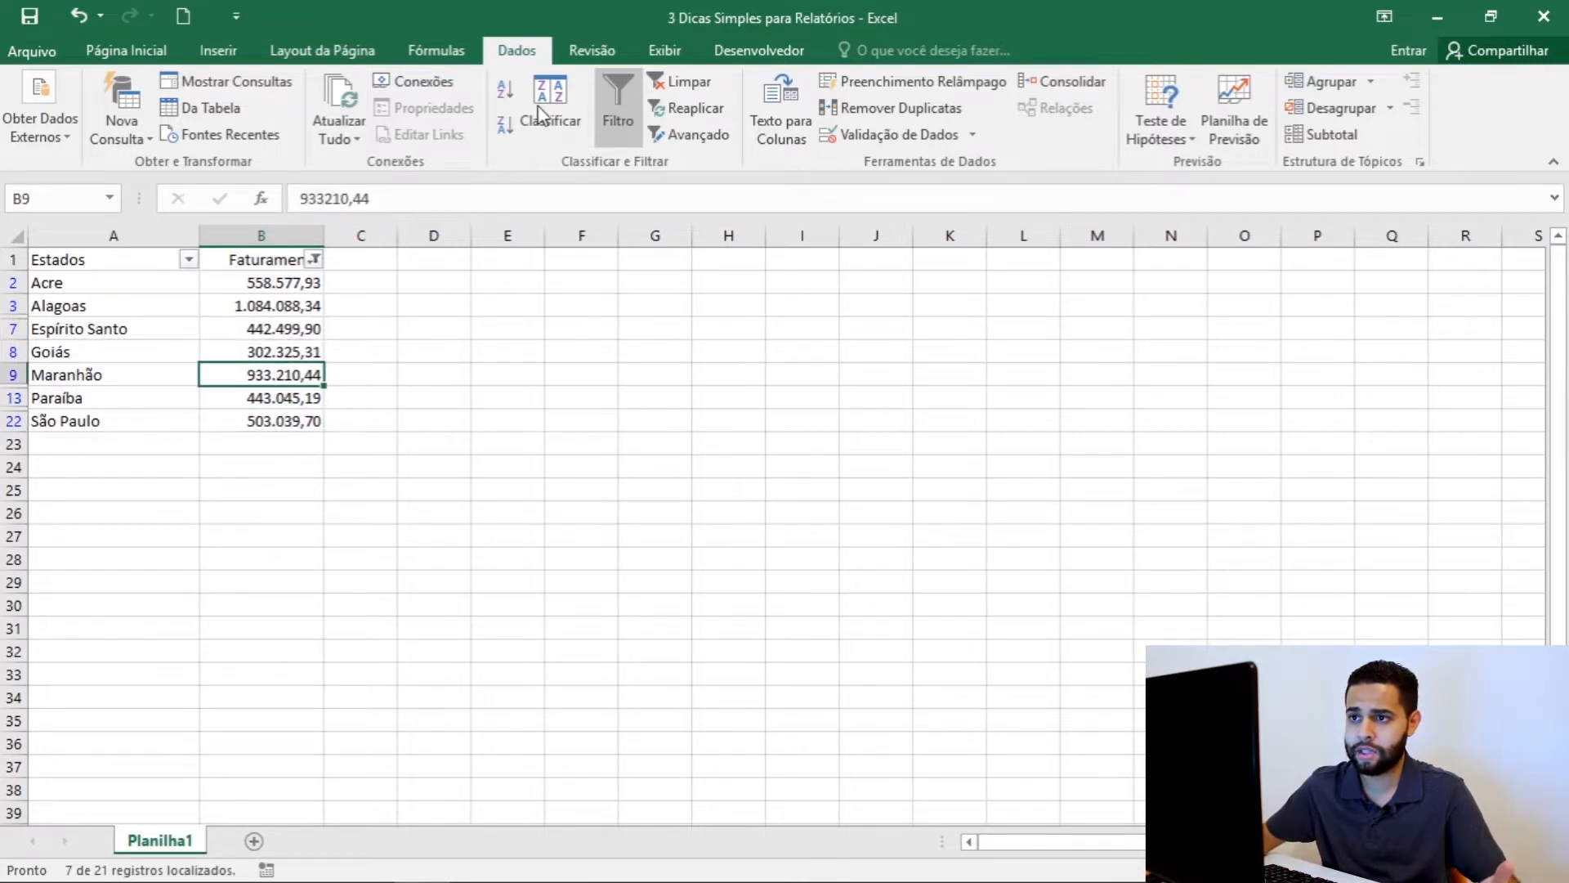
pyautogui.click(505, 125)
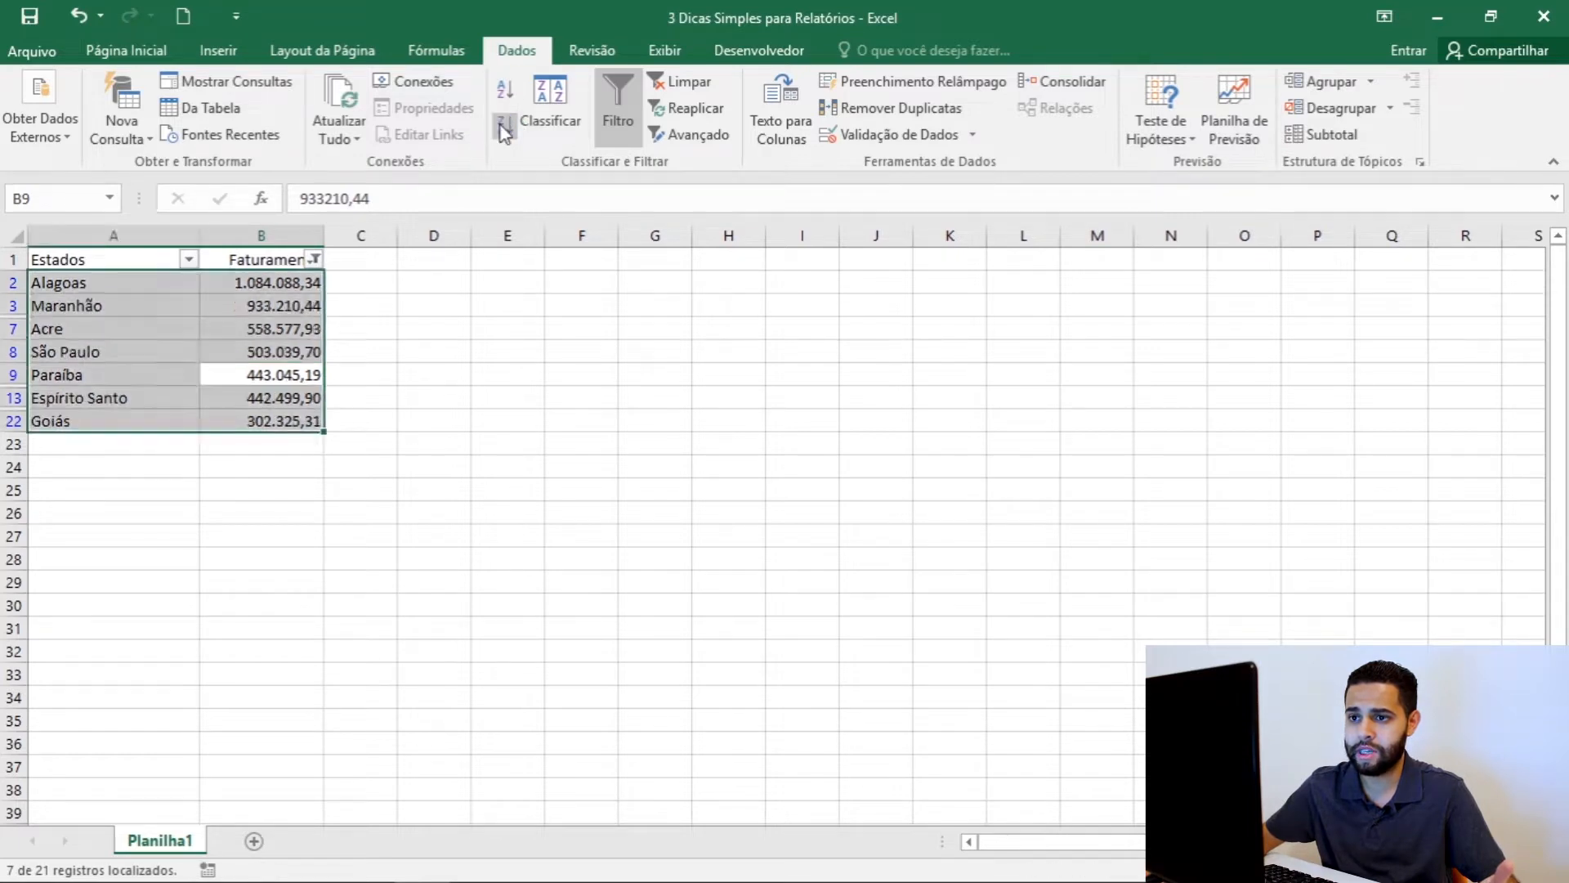
pyautogui.click(282, 286)
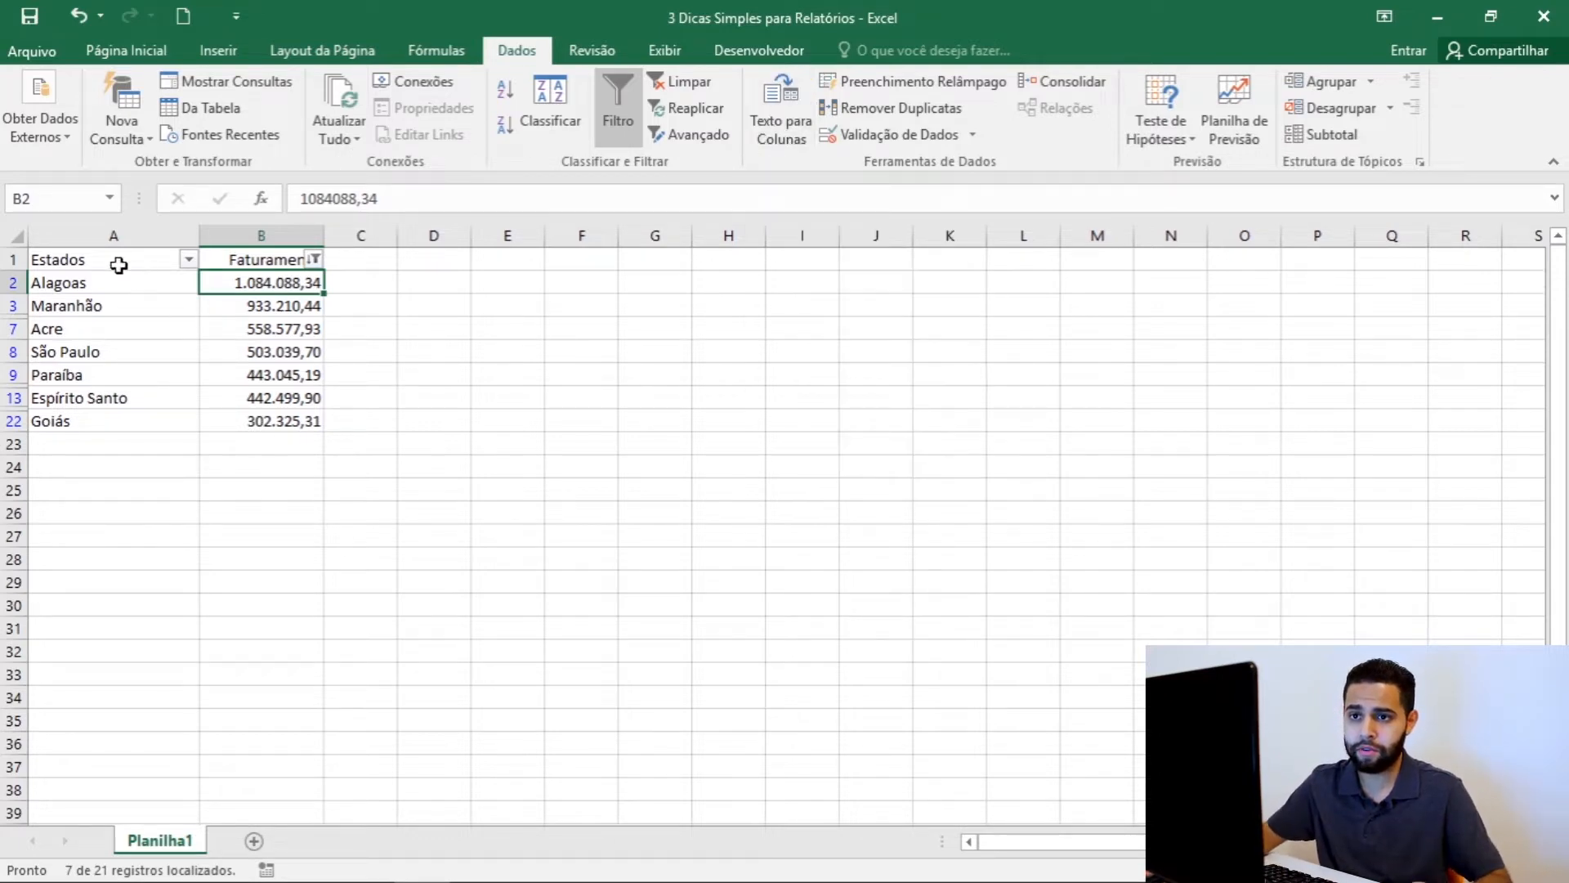
# - Insert a clustered column chart of the filtered Estados and Faturamento data, headers included
pyautogui.moveTo(82, 259); pyautogui.dragTo(258, 421)
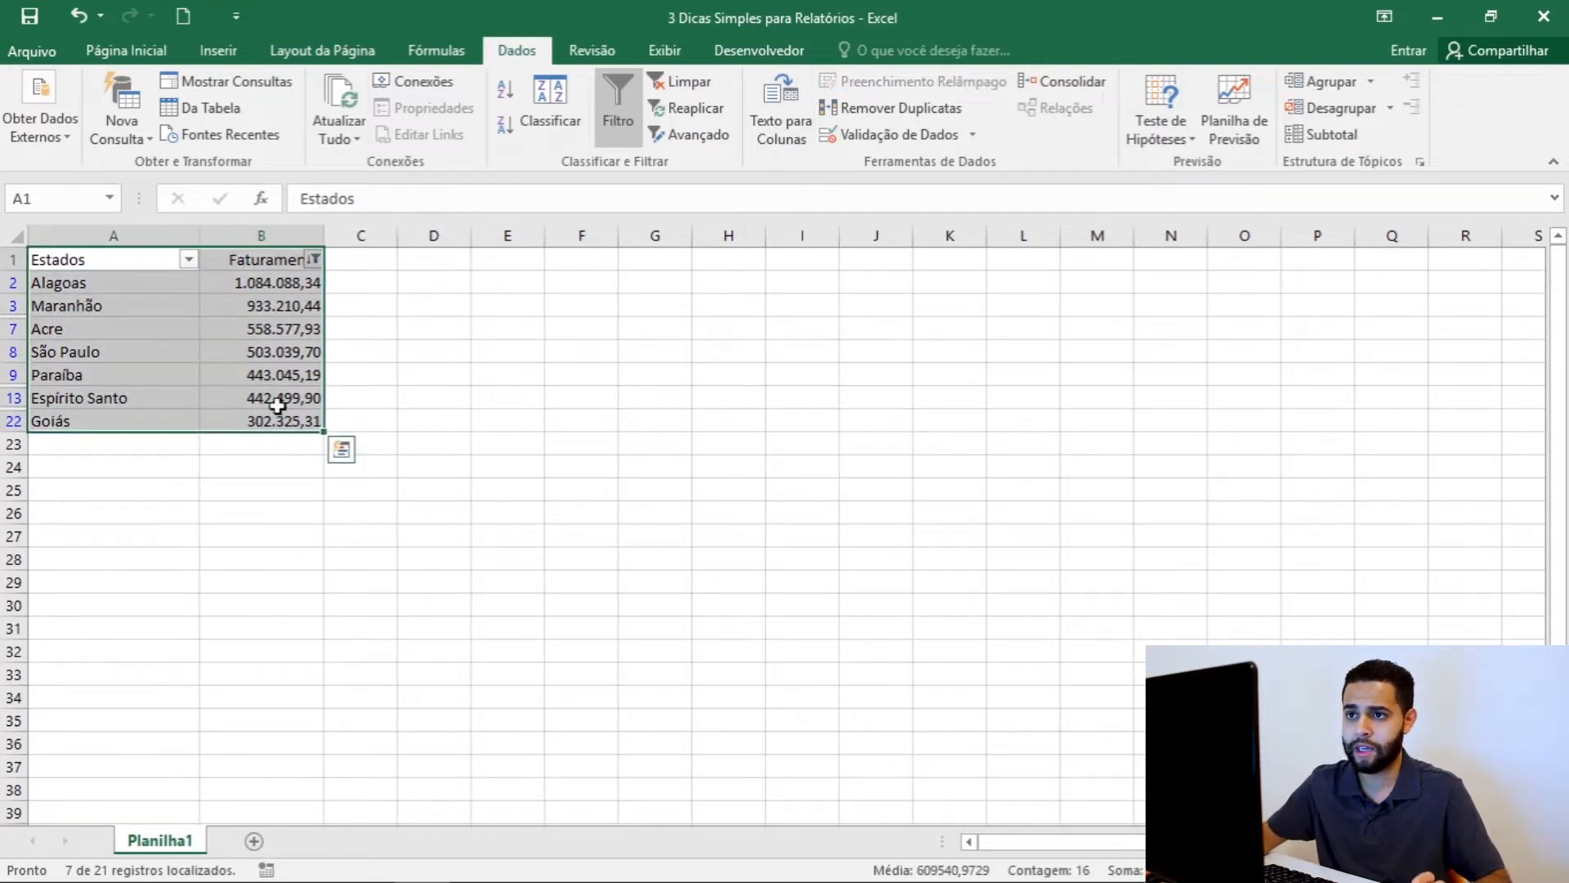
pyautogui.click(214, 54)
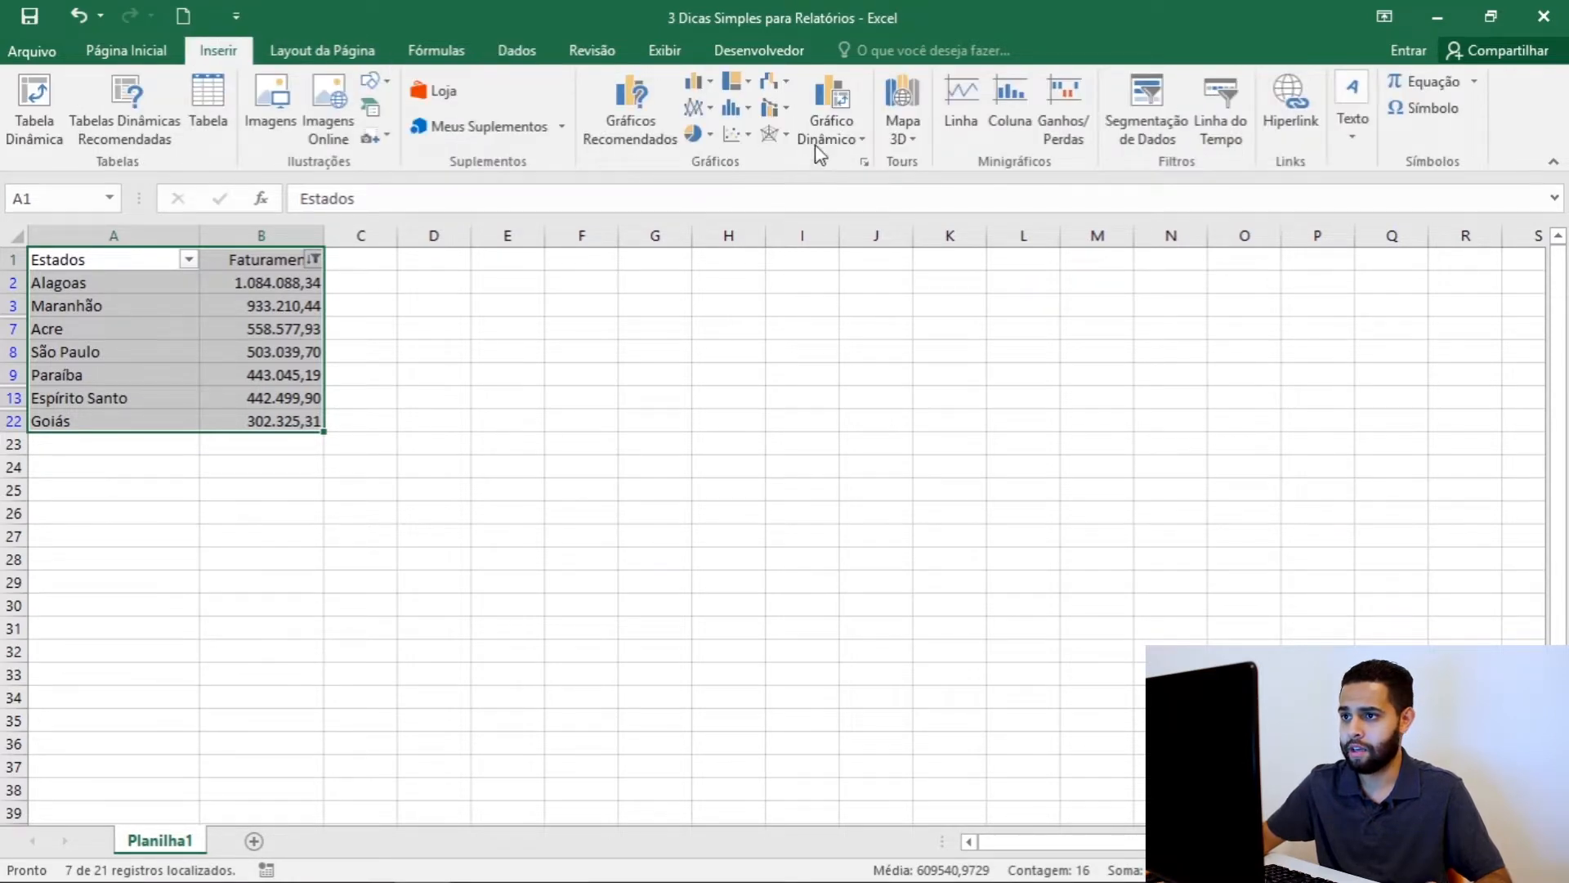
pyautogui.click(865, 162)
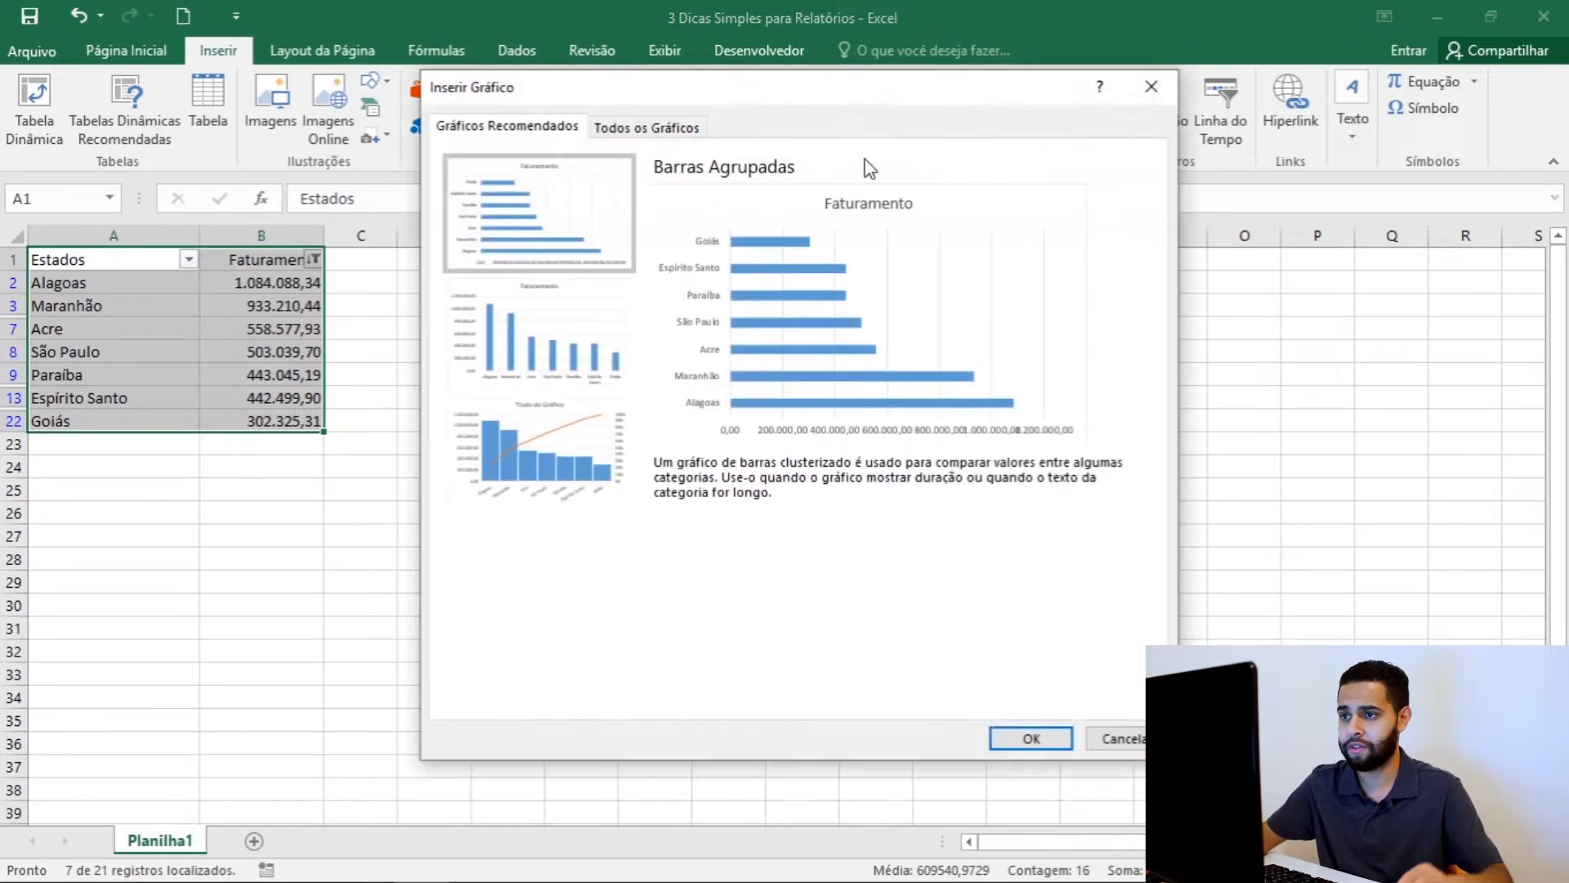
pyautogui.click(656, 131)
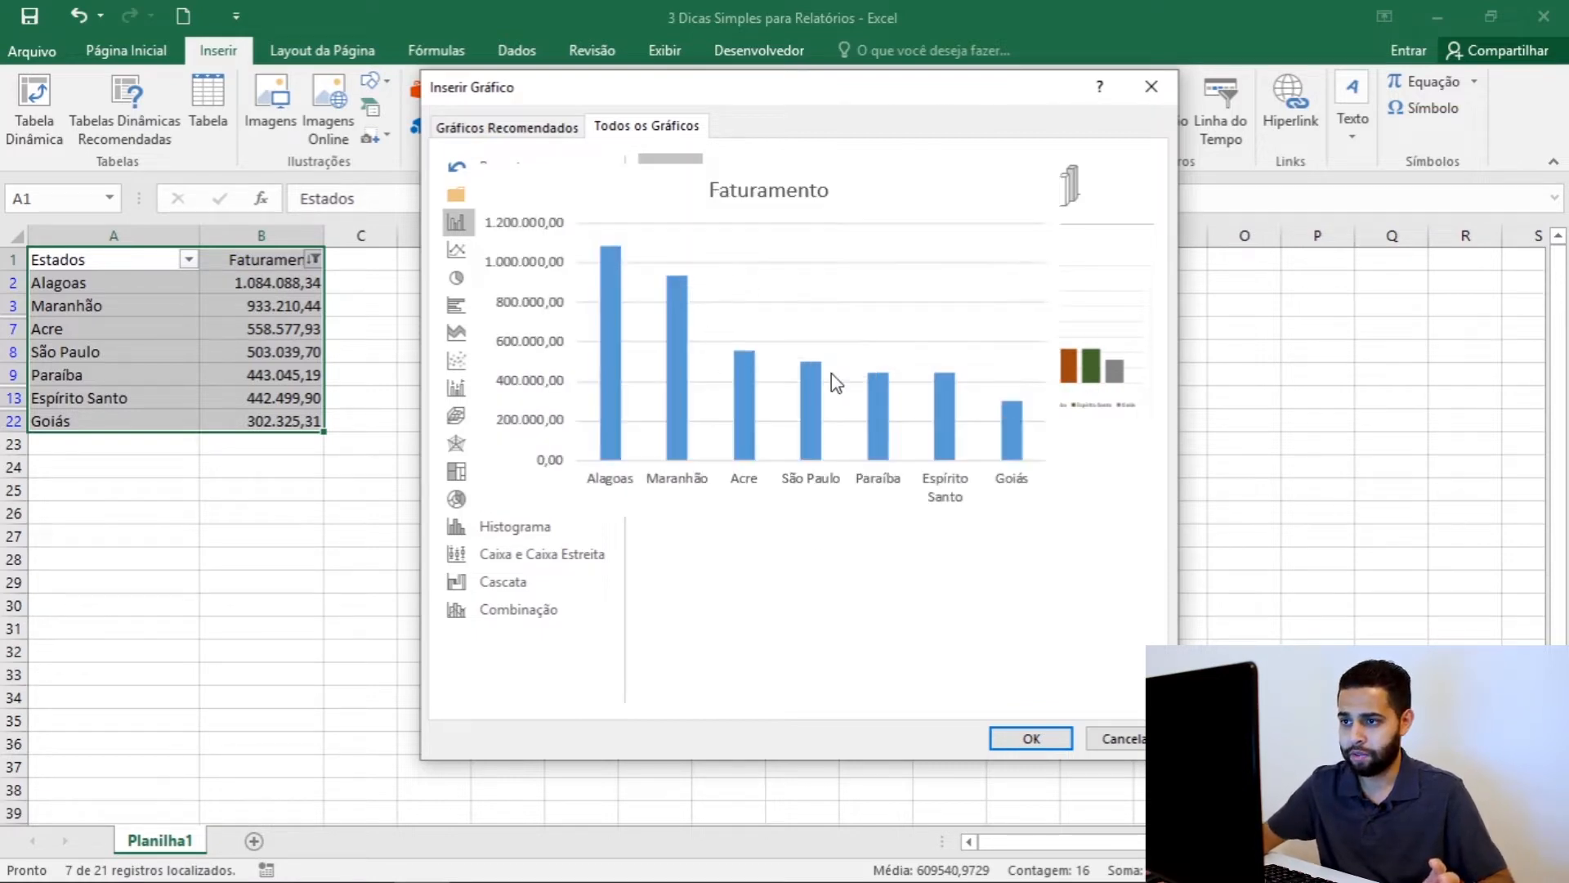
pyautogui.click(1046, 747)
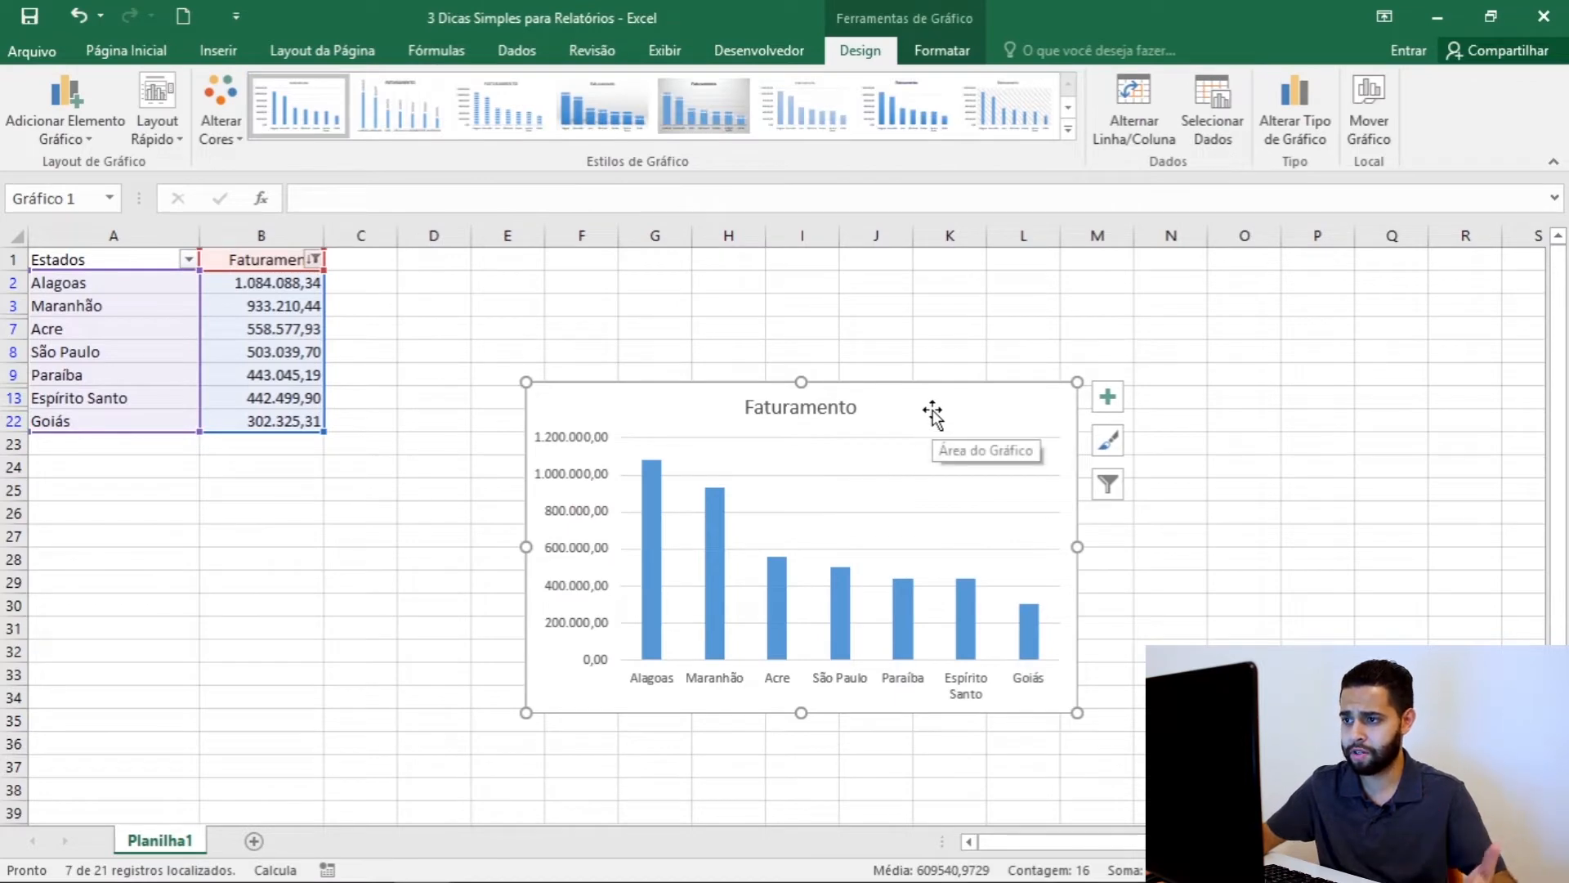
# - Move the Faturamento chart beside the table and enlarge it to span about columns C to M and down to row 36
pyautogui.moveTo(932, 424); pyautogui.dragTo(745, 286)
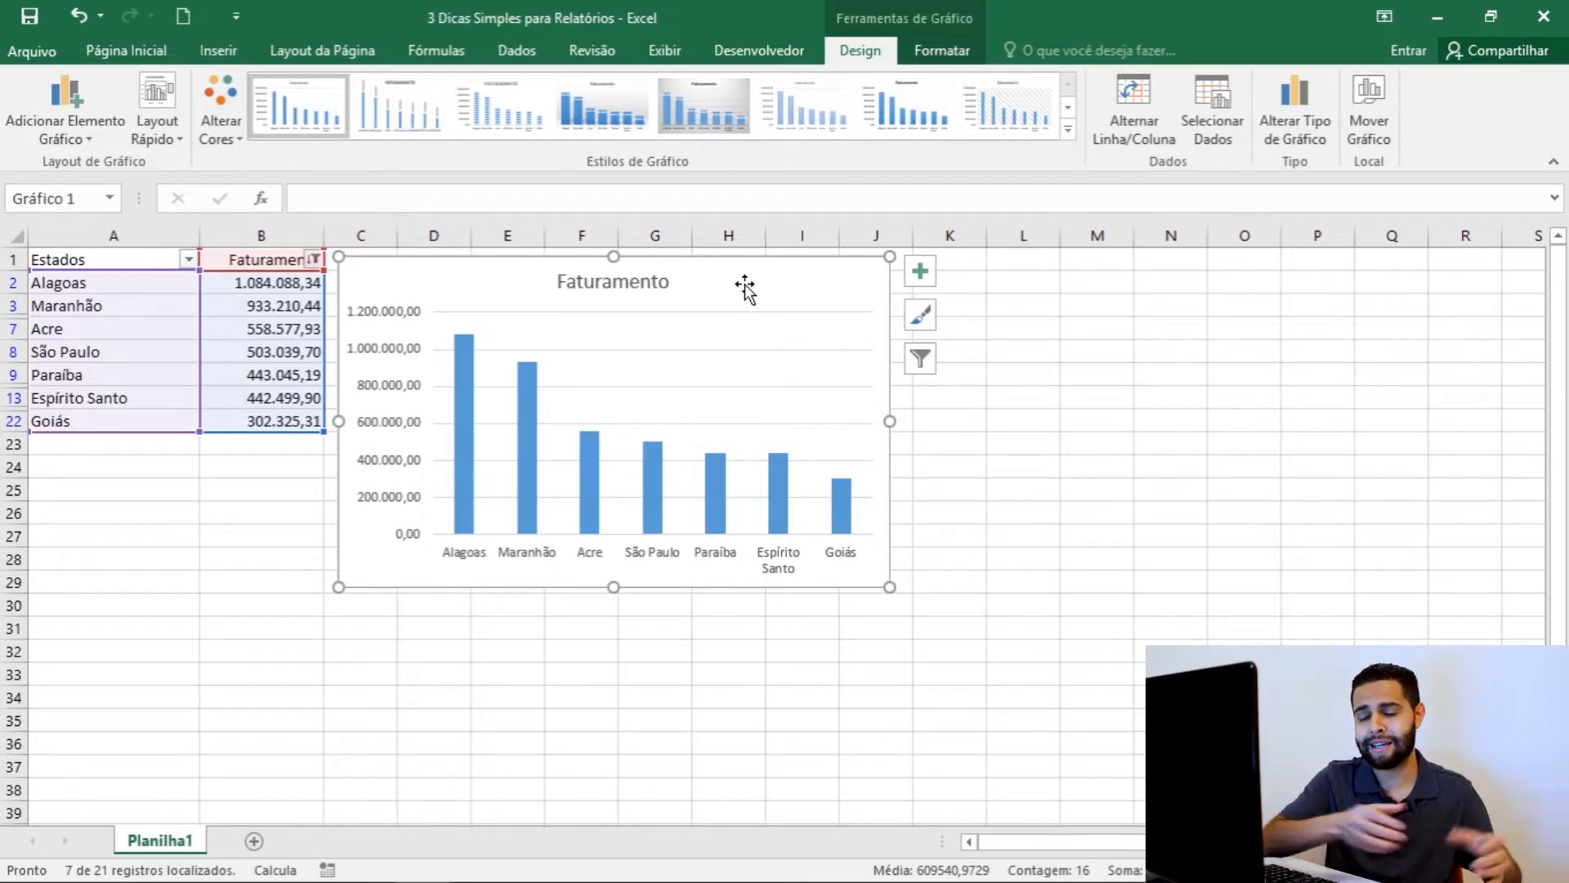
pyautogui.moveTo(890, 418); pyautogui.dragTo(1131, 418)
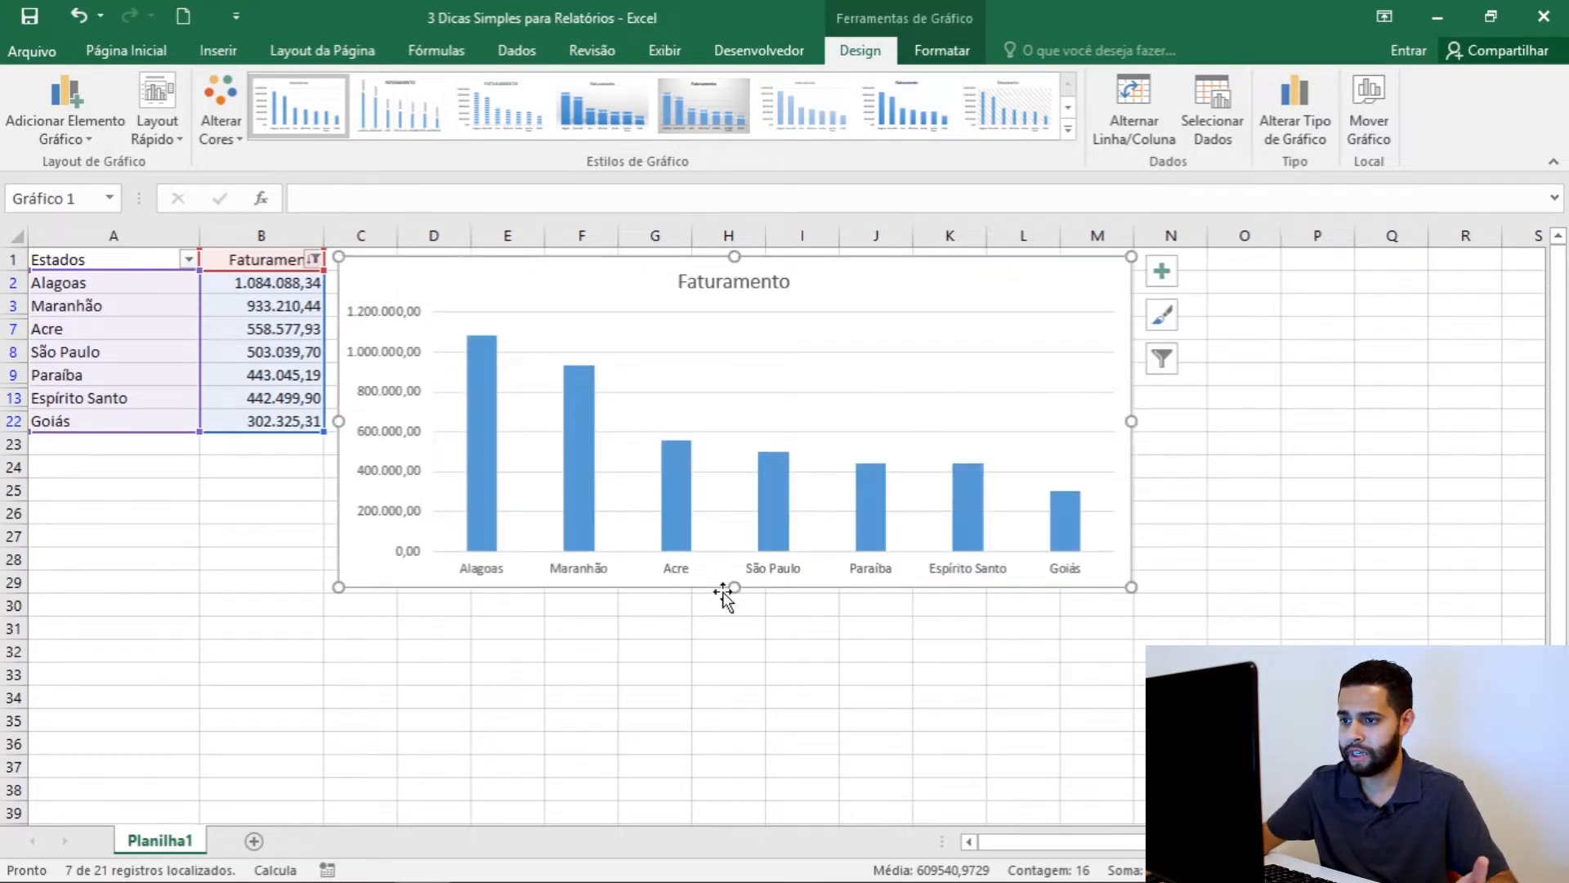
pyautogui.moveTo(735, 587); pyautogui.dragTo(737, 752)
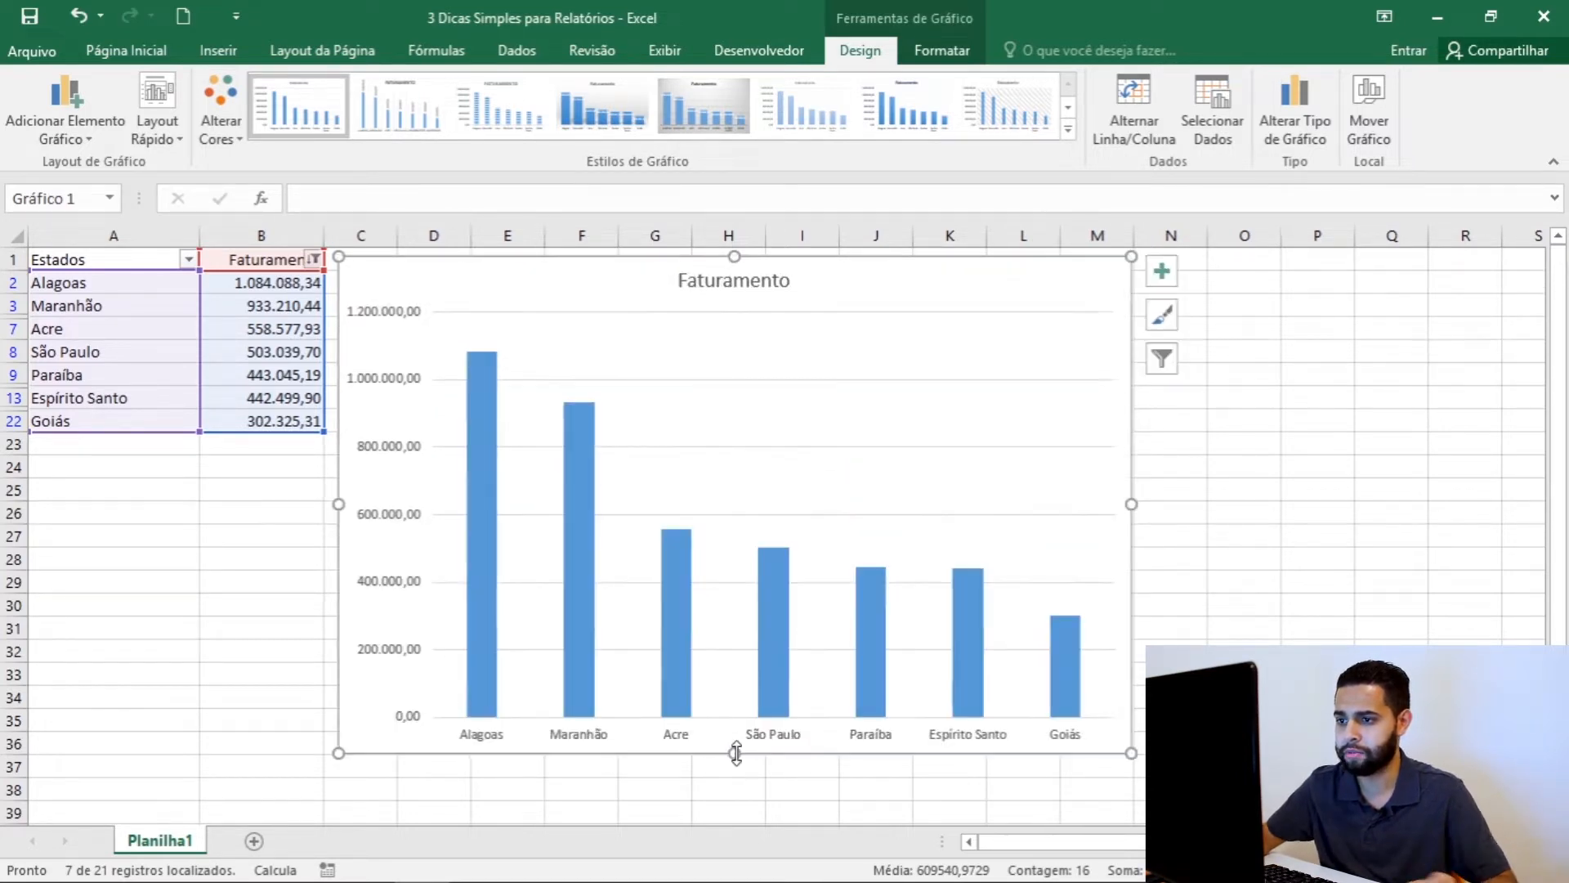
# - Replace the chart's vertical axis and gridlines with data labels on the columns
pyautogui.click(375, 322)
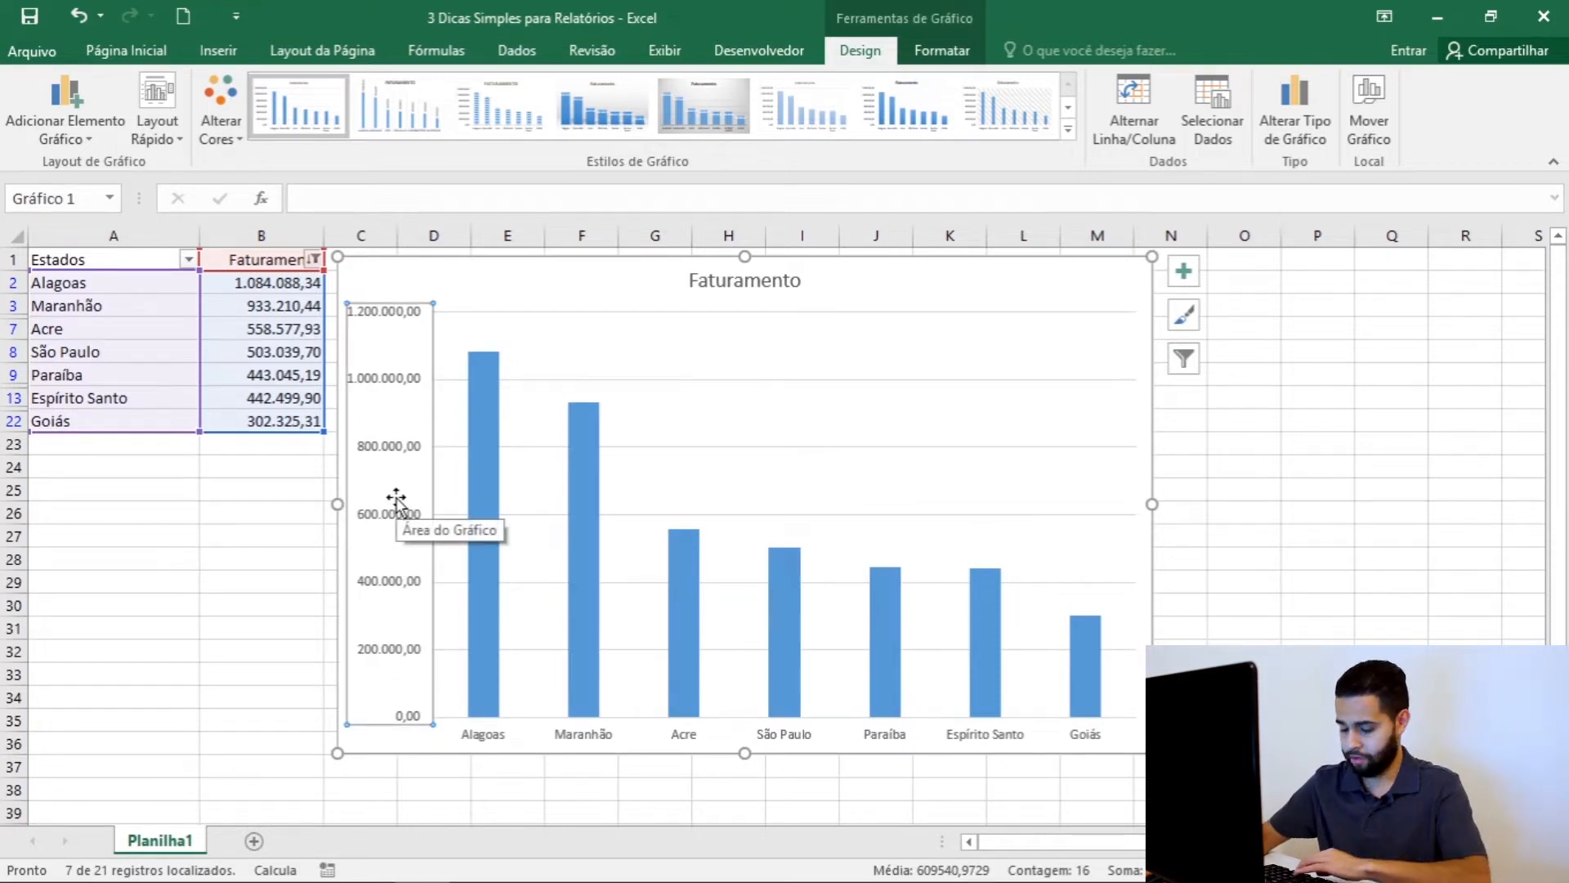
pyautogui.press('Delete')
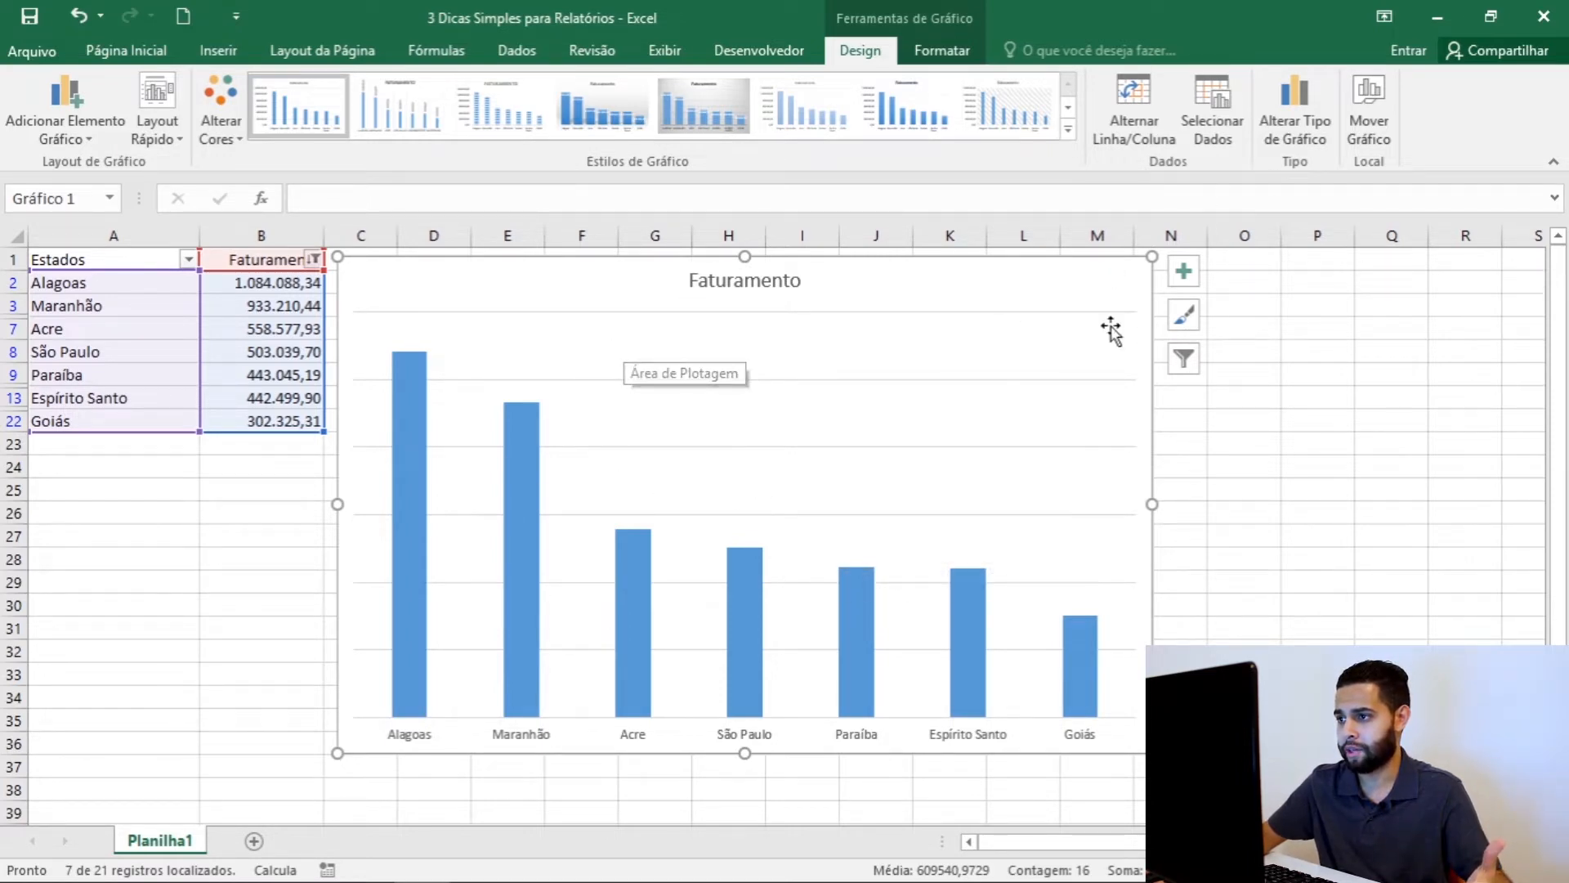
pyautogui.click(1183, 274)
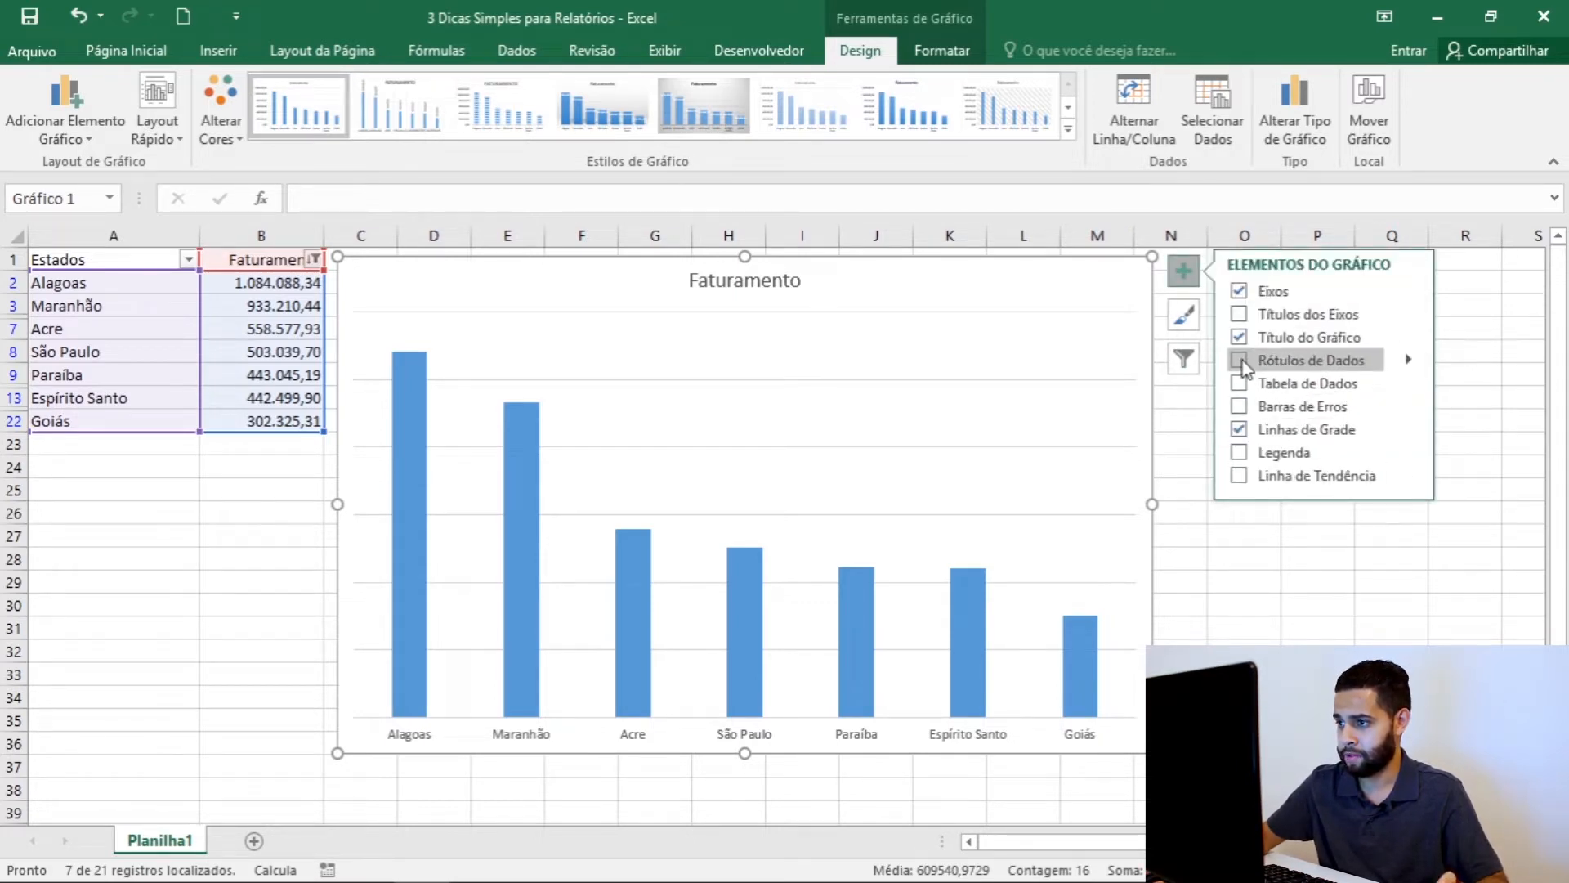
pyautogui.click(1240, 360)
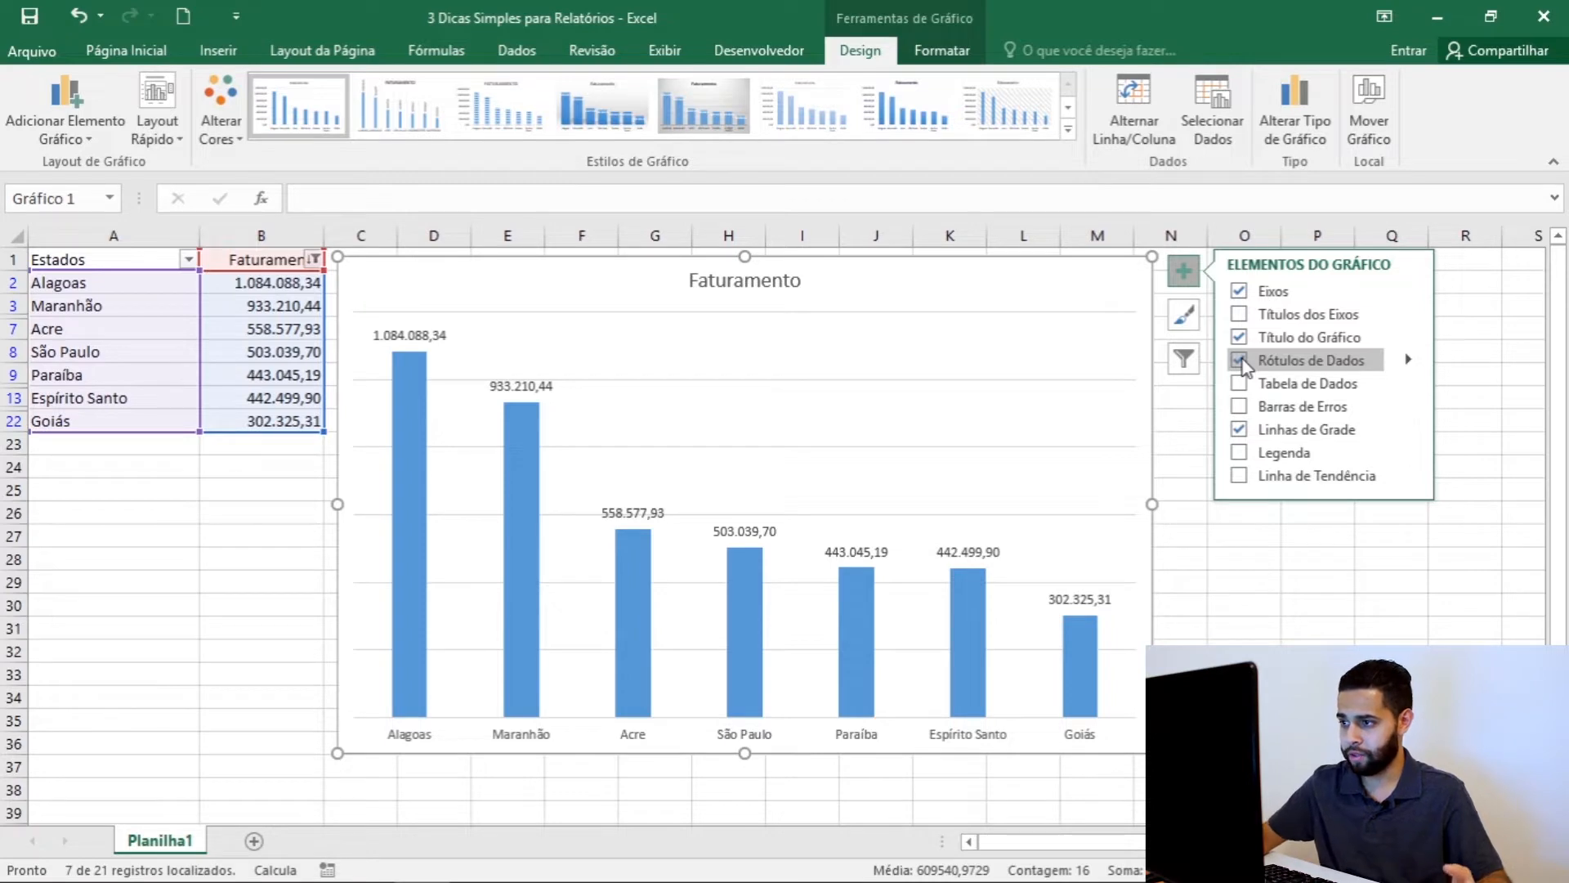
pyautogui.click(1239, 430)
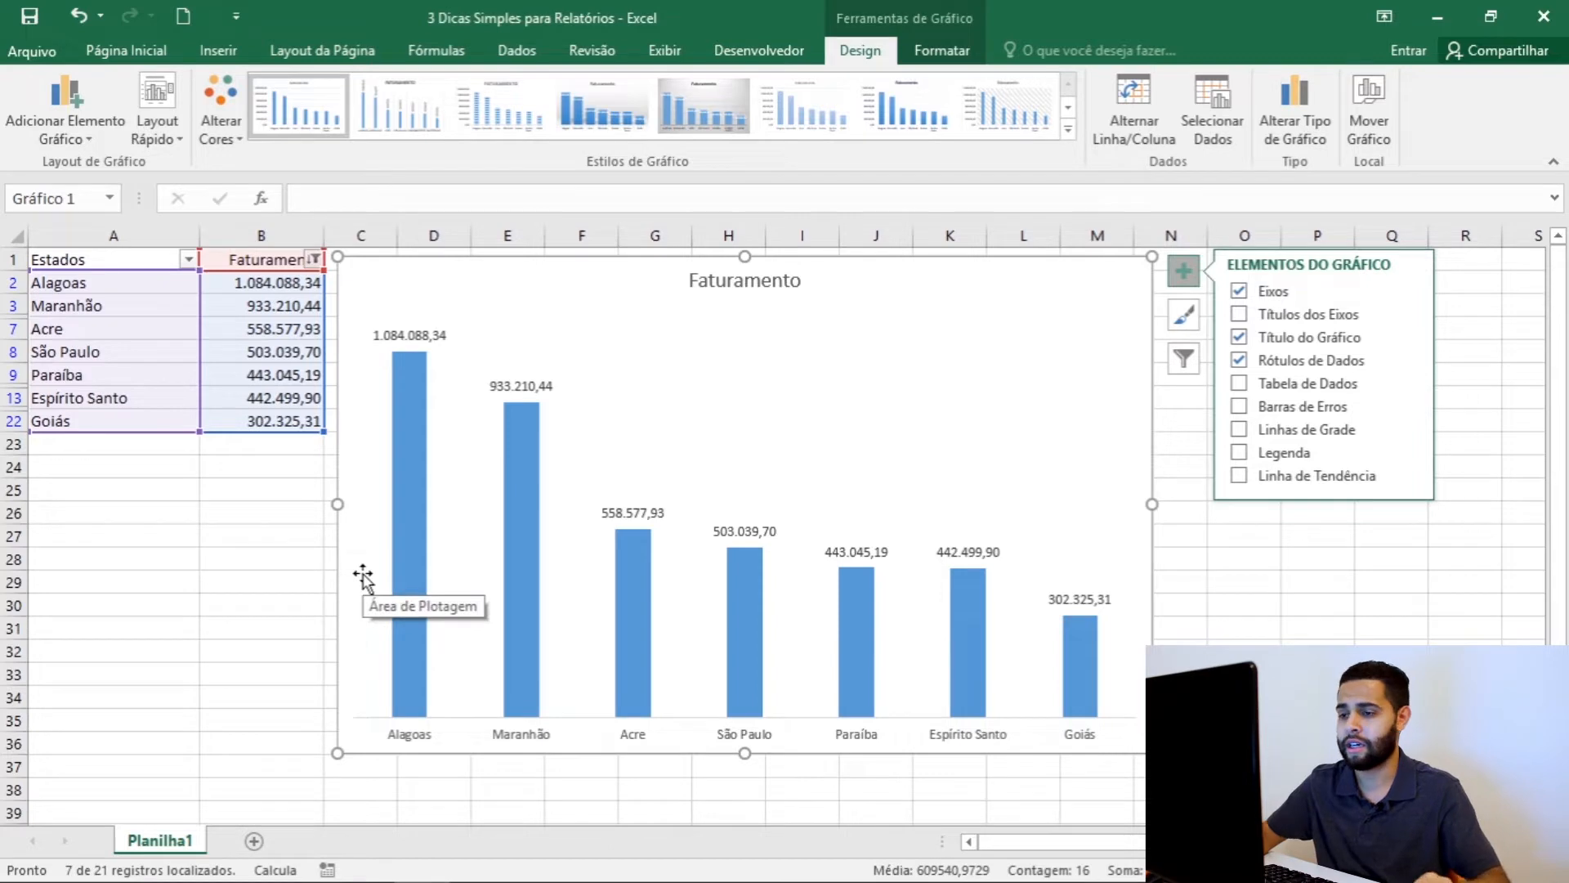
# - Set the gap width of the Faturamento columns to 100%
pyautogui.click(749, 655)
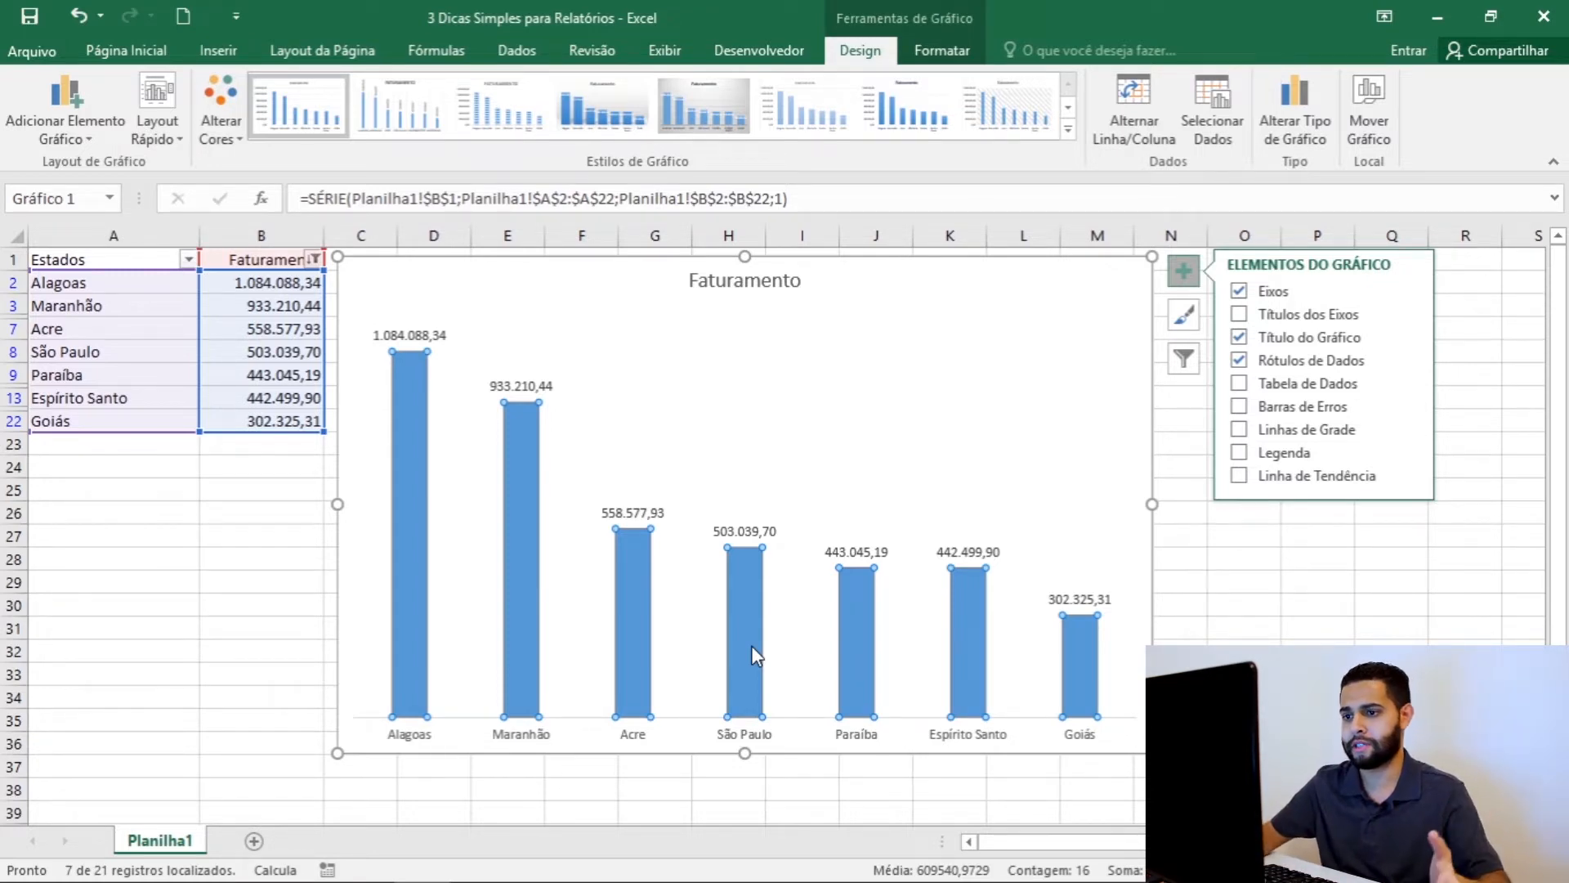
pyautogui.click(629, 605)
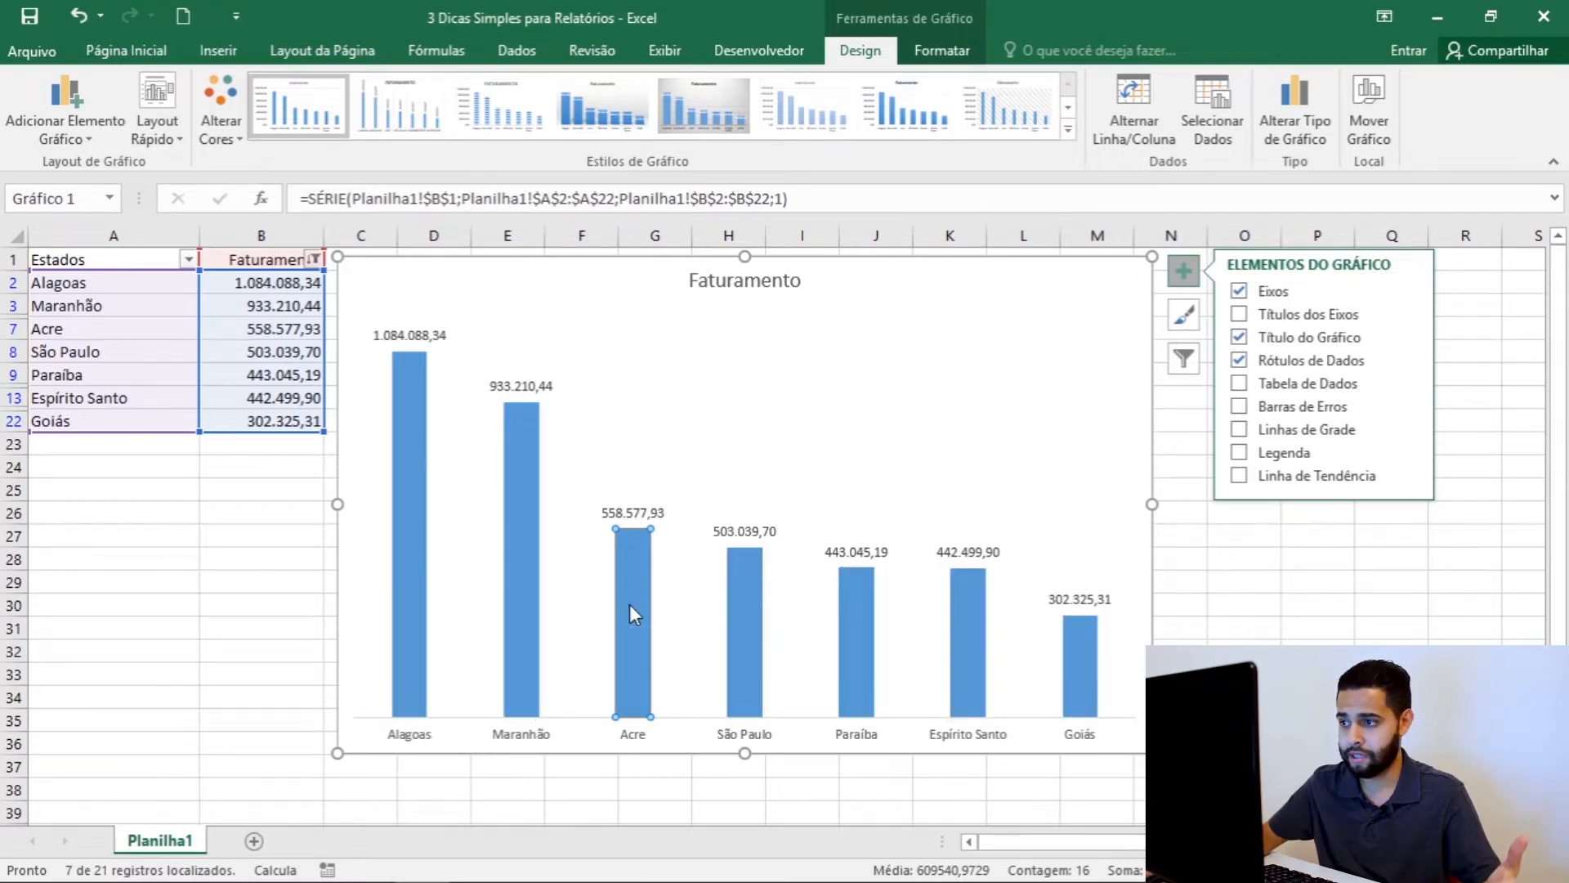
pyautogui.doubleClick(633, 613)
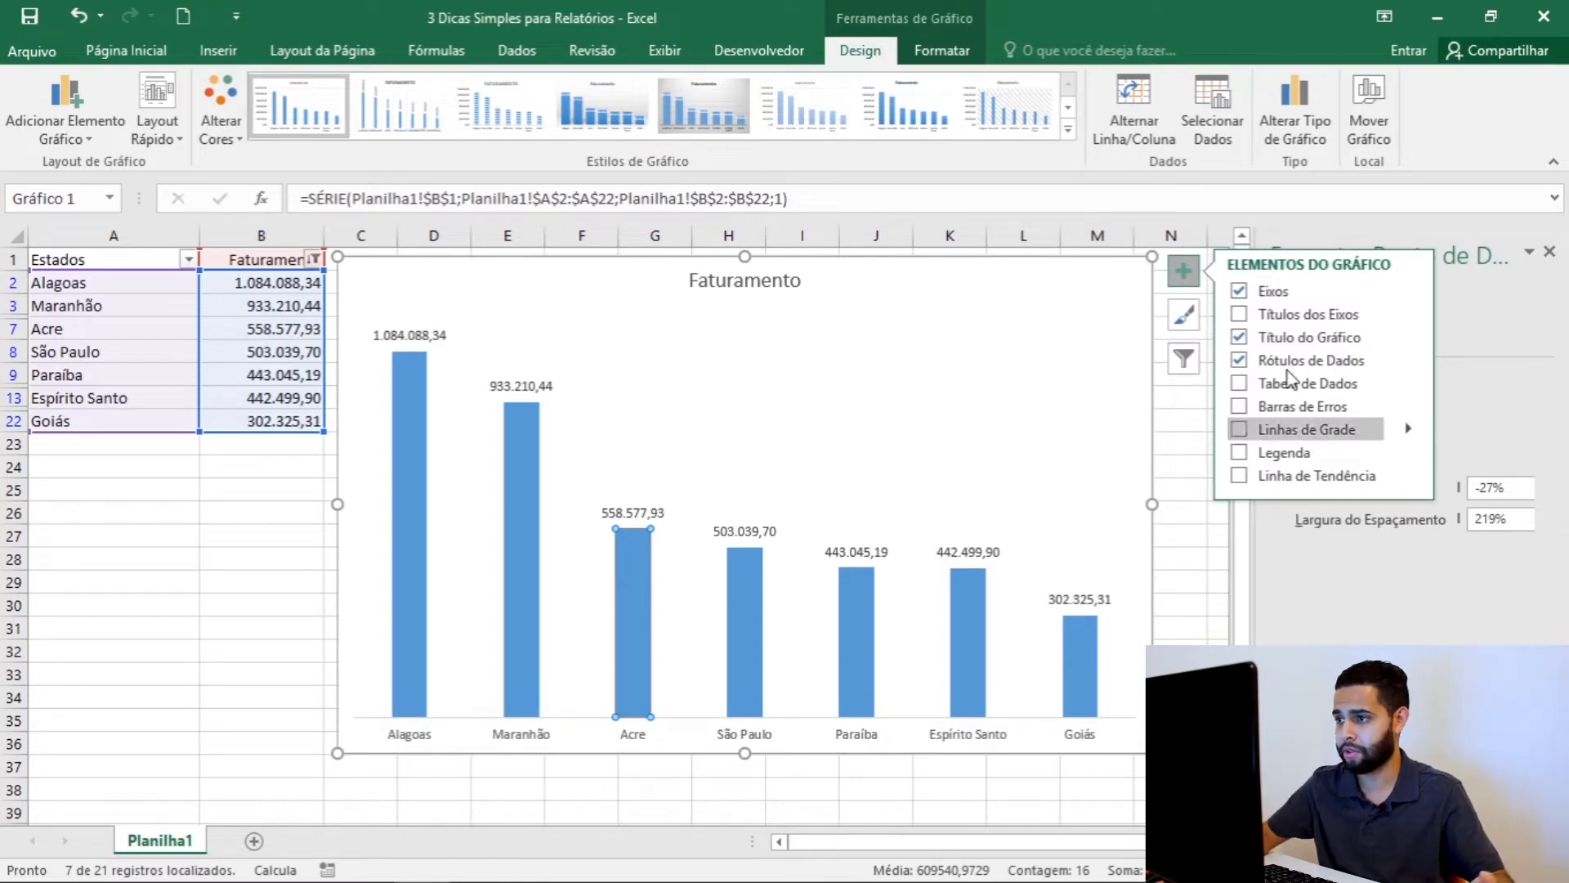
pyautogui.click(1185, 273)
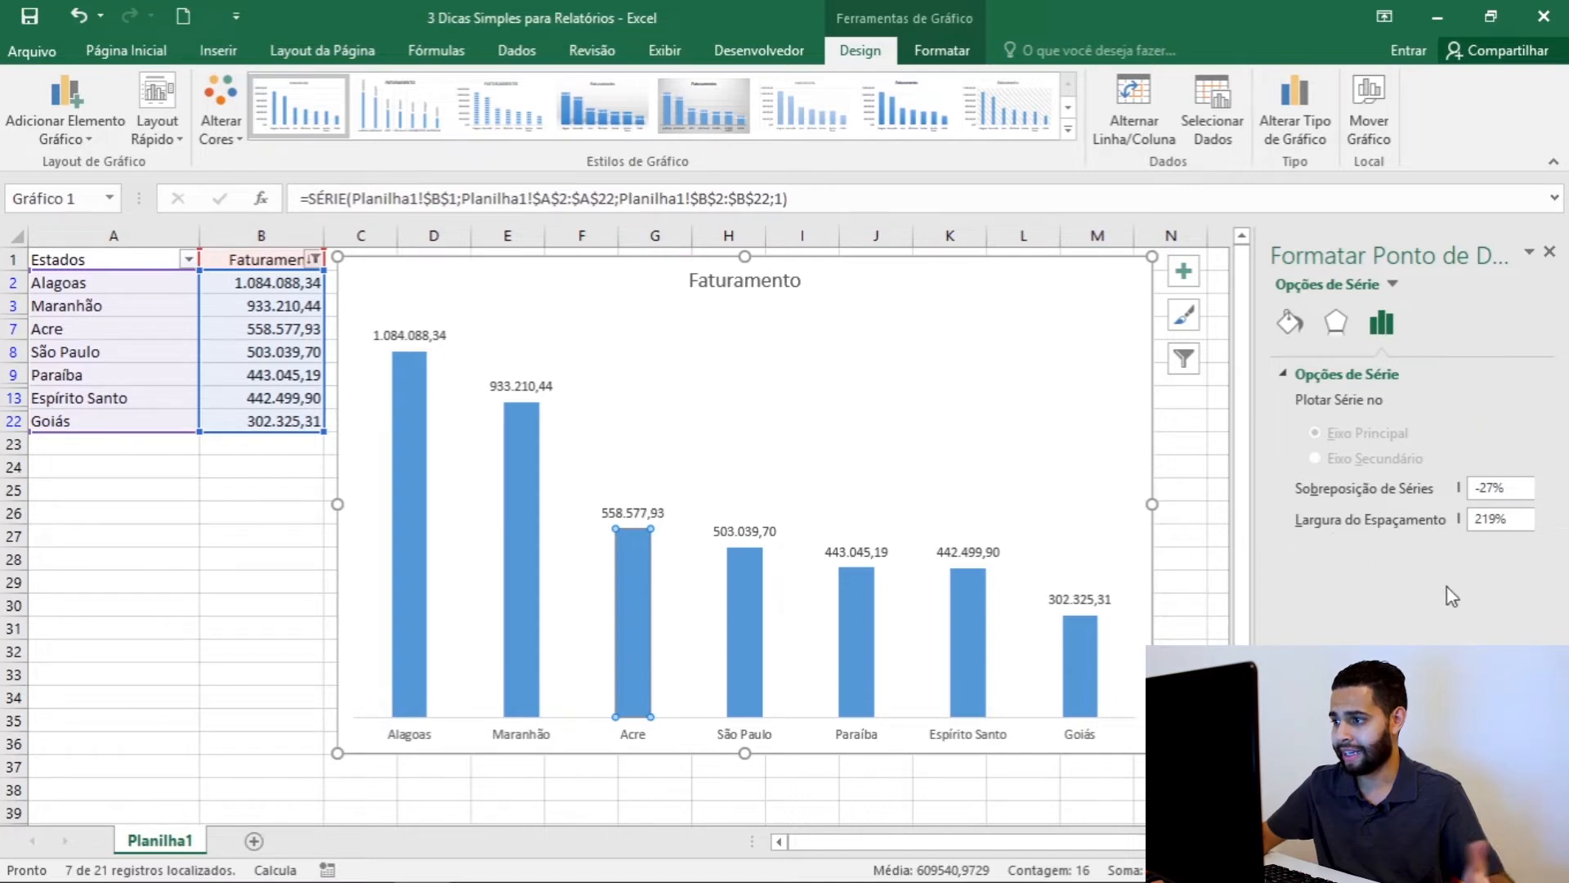
pyautogui.moveTo(1522, 518); pyautogui.dragTo(1431, 520)
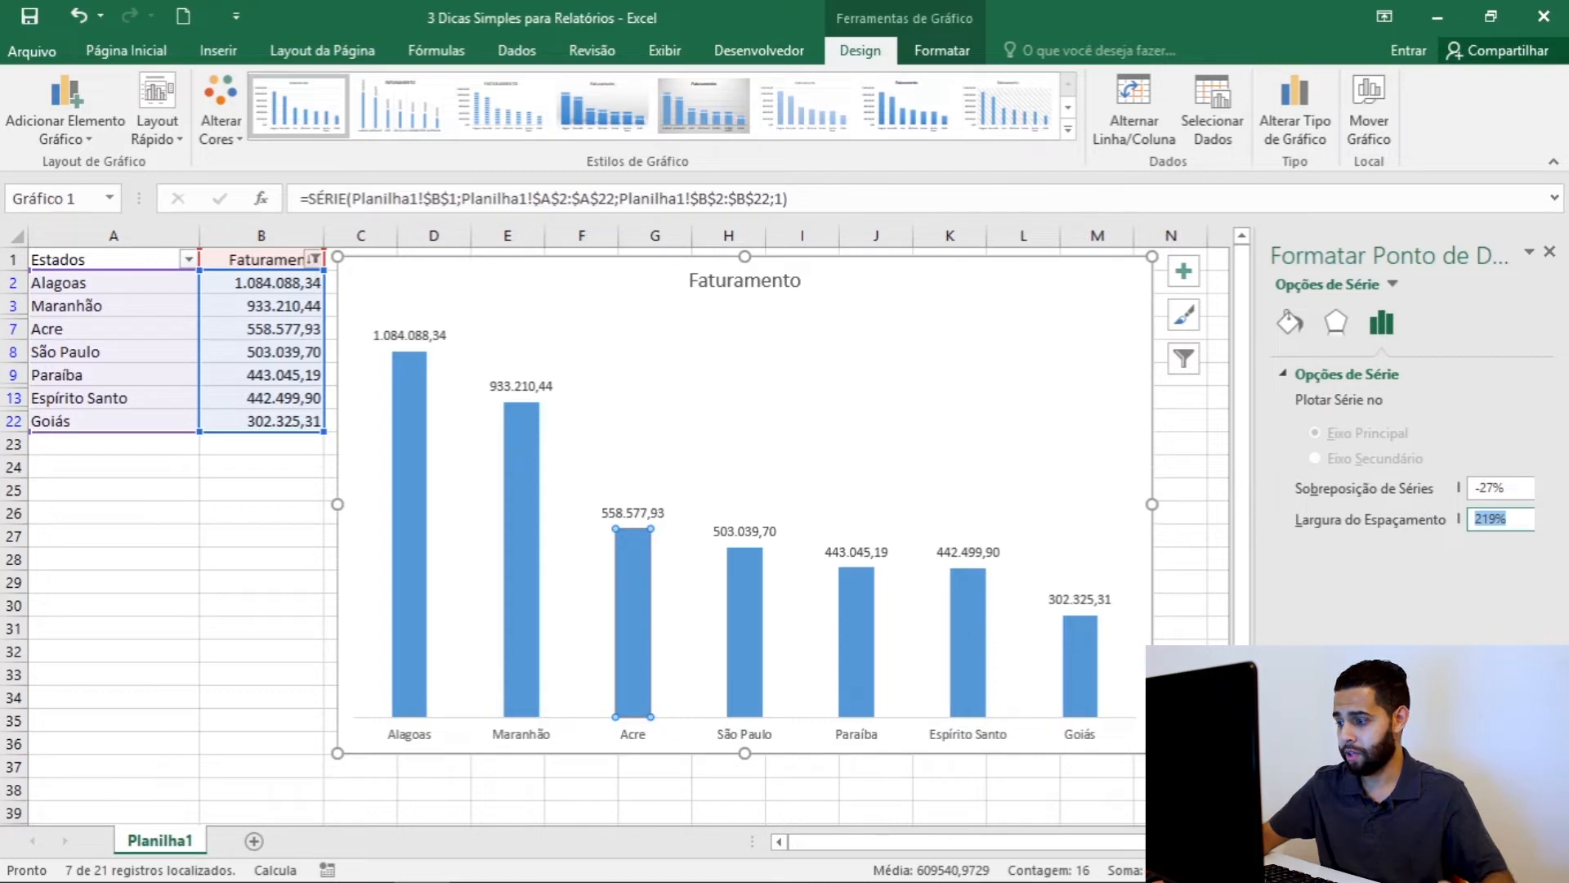
pyautogui.write('100')
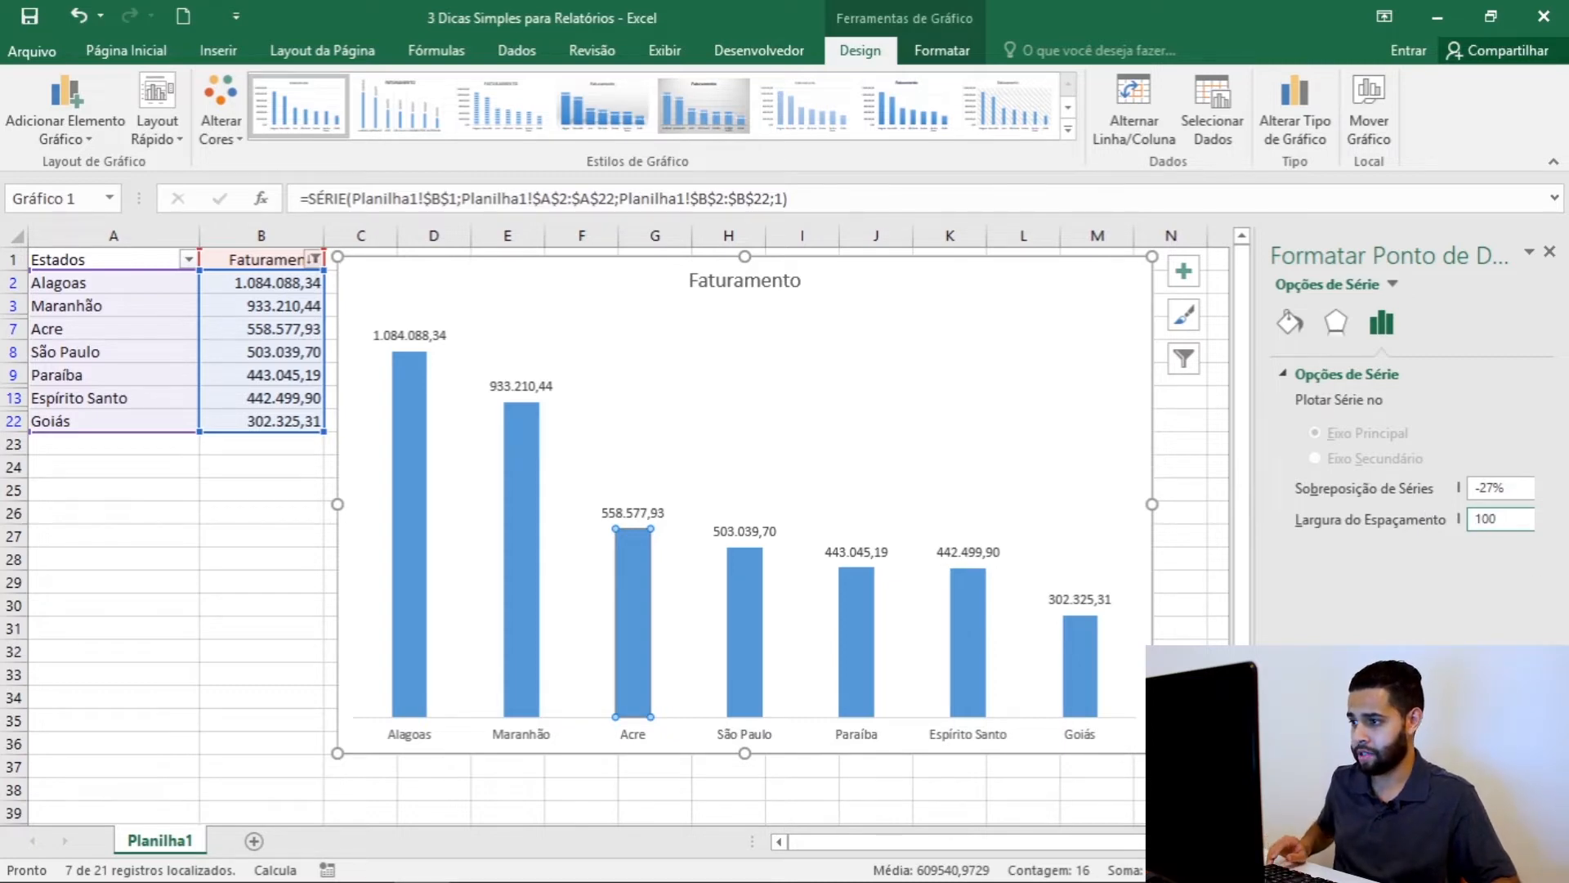
pyautogui.press('Return')
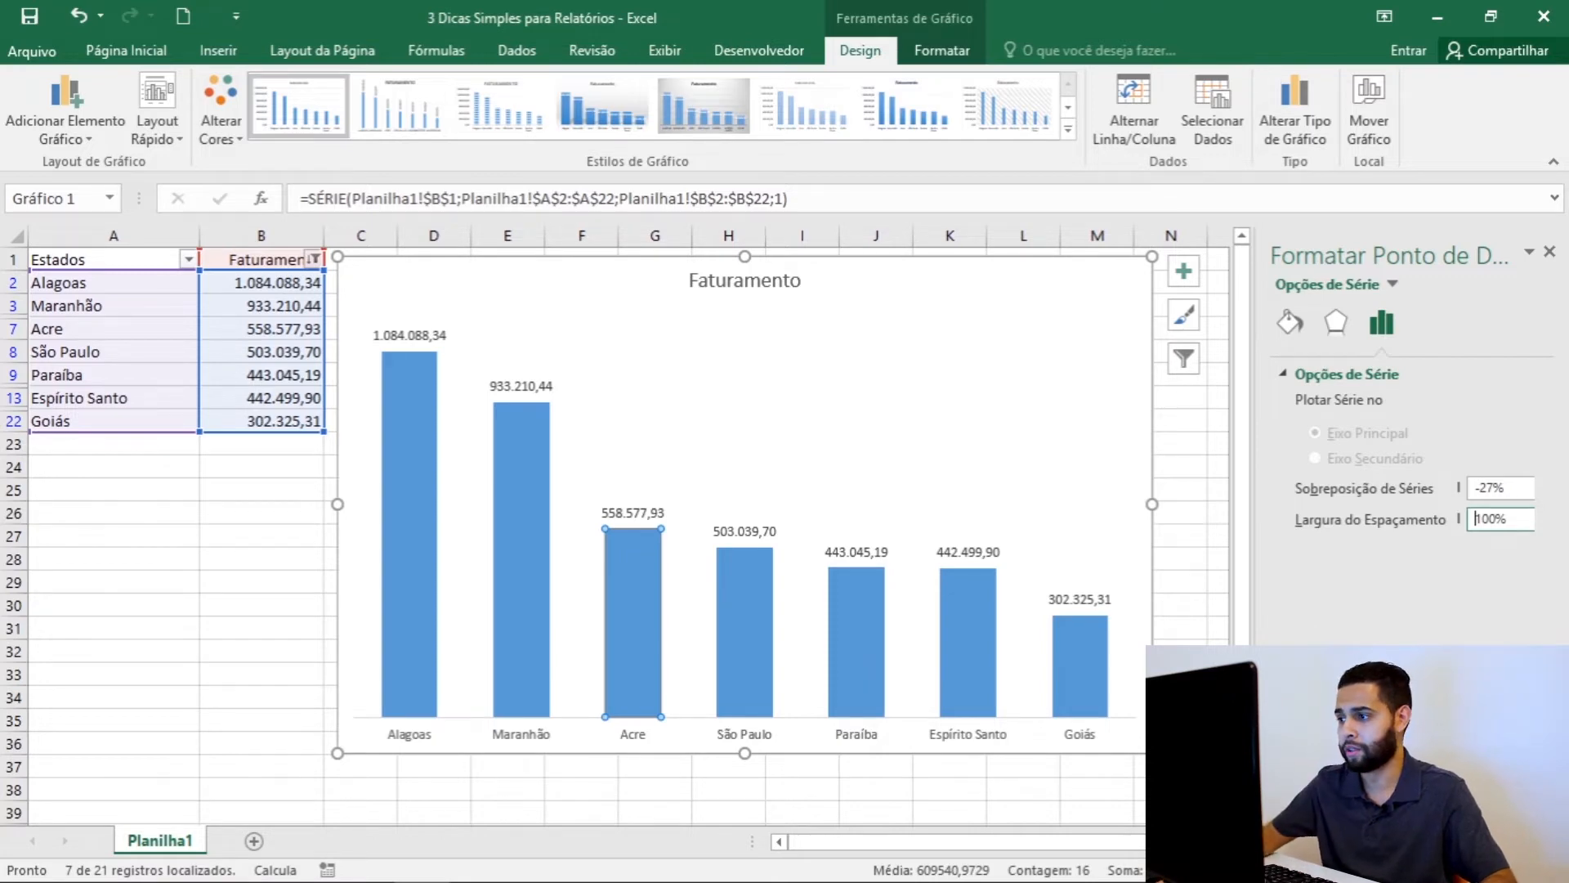
# - Try a gap width of 50% for the chart columns
pyautogui.moveTo(1509, 521); pyautogui.dragTo(1376, 523)
pyautogui.write('50')
pyautogui.press('Return')
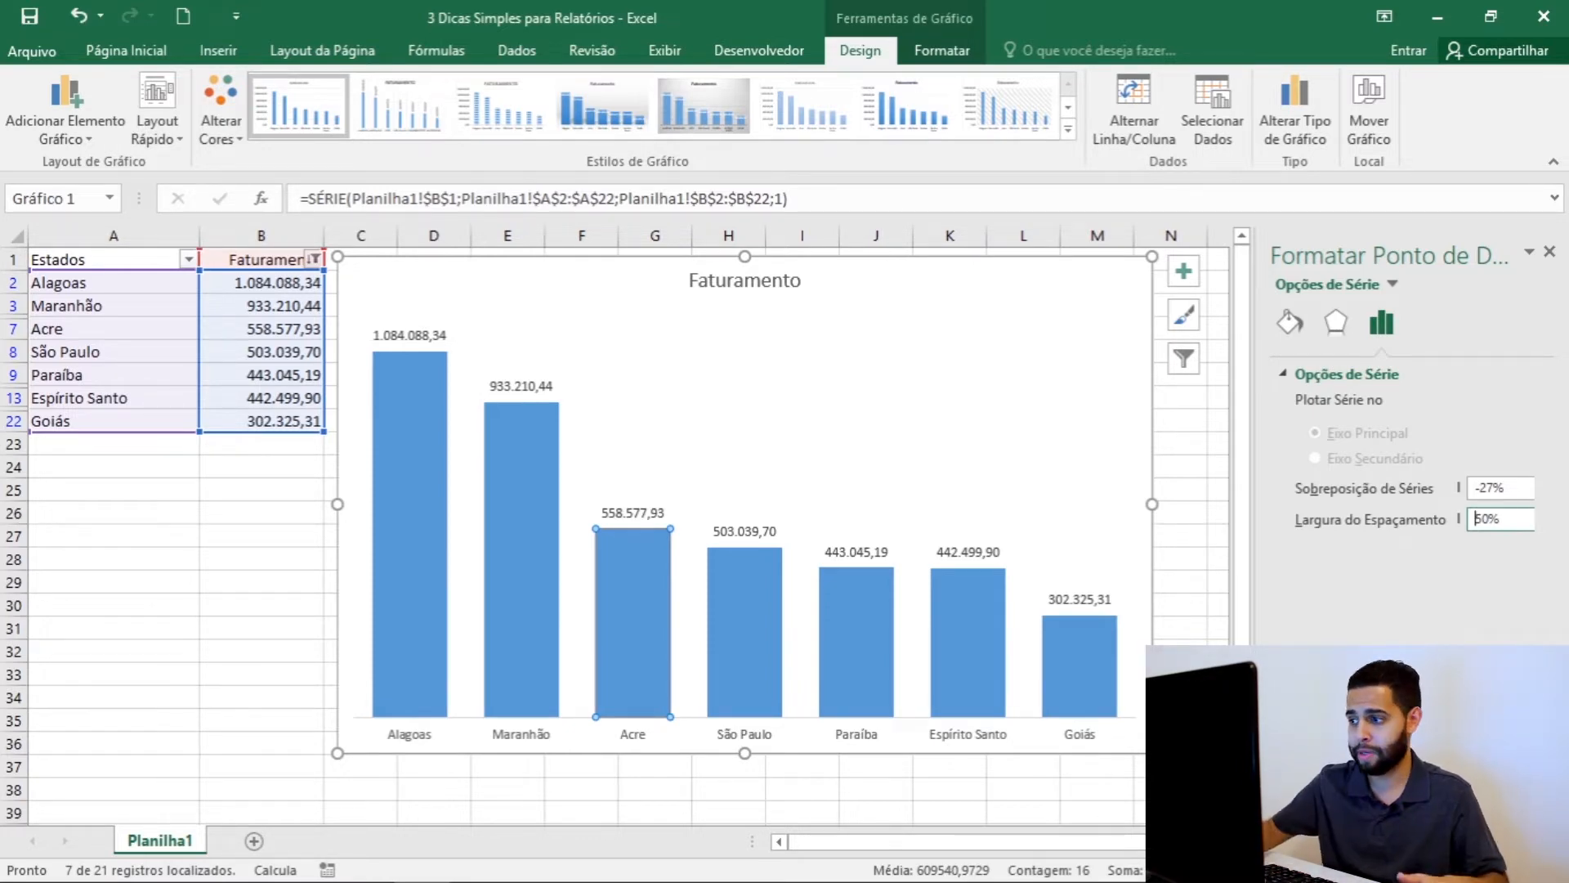
# - Return the chart columns to a 100% gap width and deselect the chart
pyautogui.moveTo(1517, 527); pyautogui.dragTo(1445, 508)
pyautogui.write('100')
pyautogui.press('Return')
pyautogui.press('Escape')
pyautogui.press('Escape')
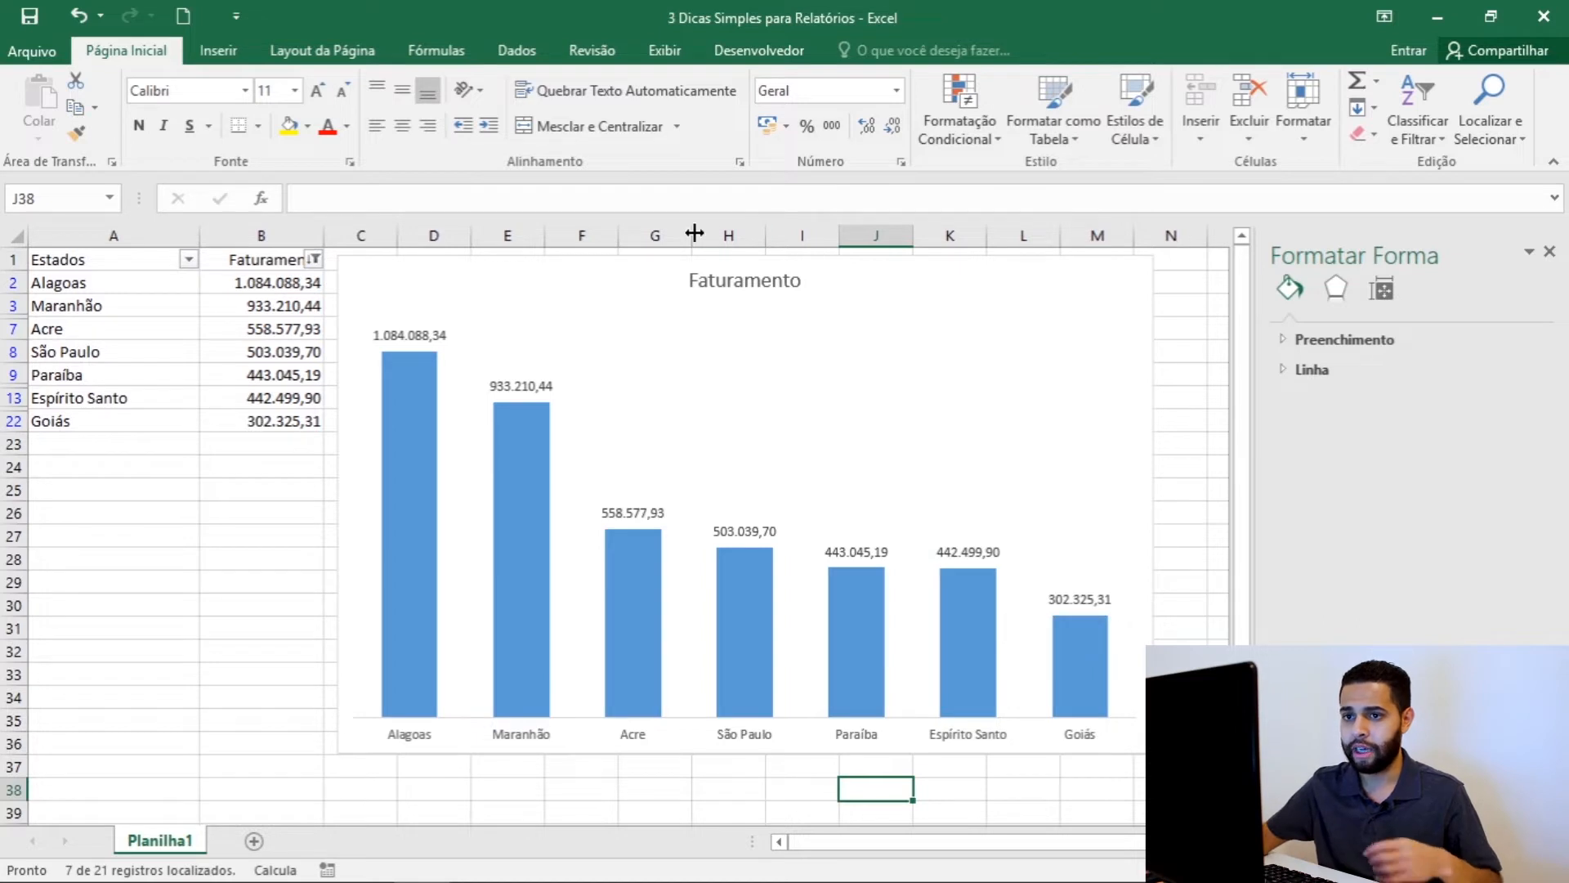
# - Replace the chart title with "Análise de Vendas por Estado - 1º TRIM/2020"
pyautogui.click(789, 281)
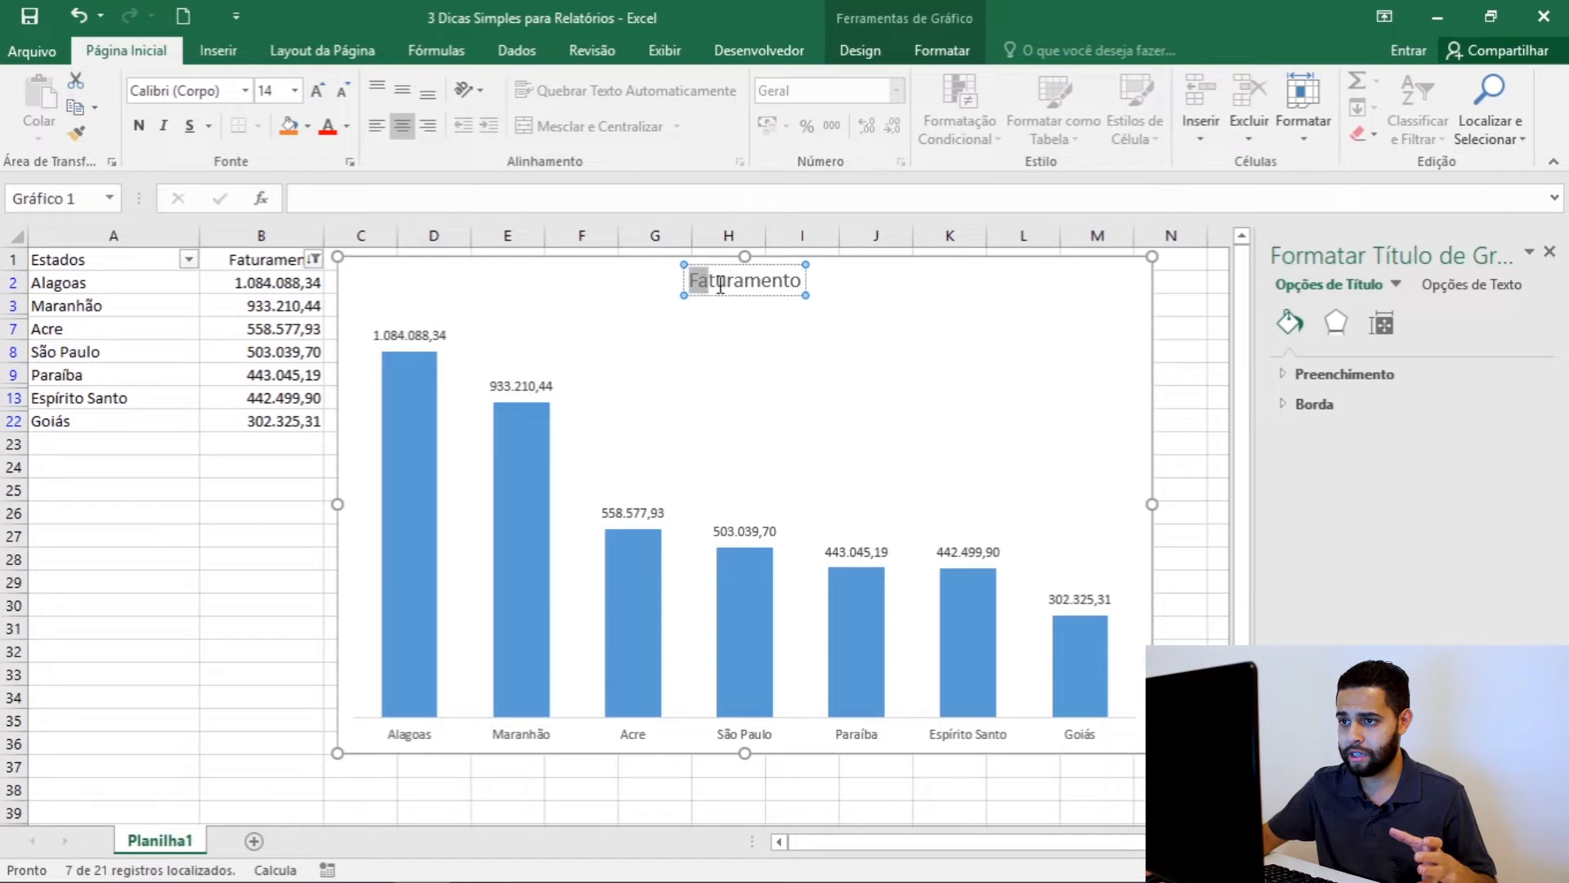
pyautogui.doubleClick(696, 282)
pyautogui.press('Delete')
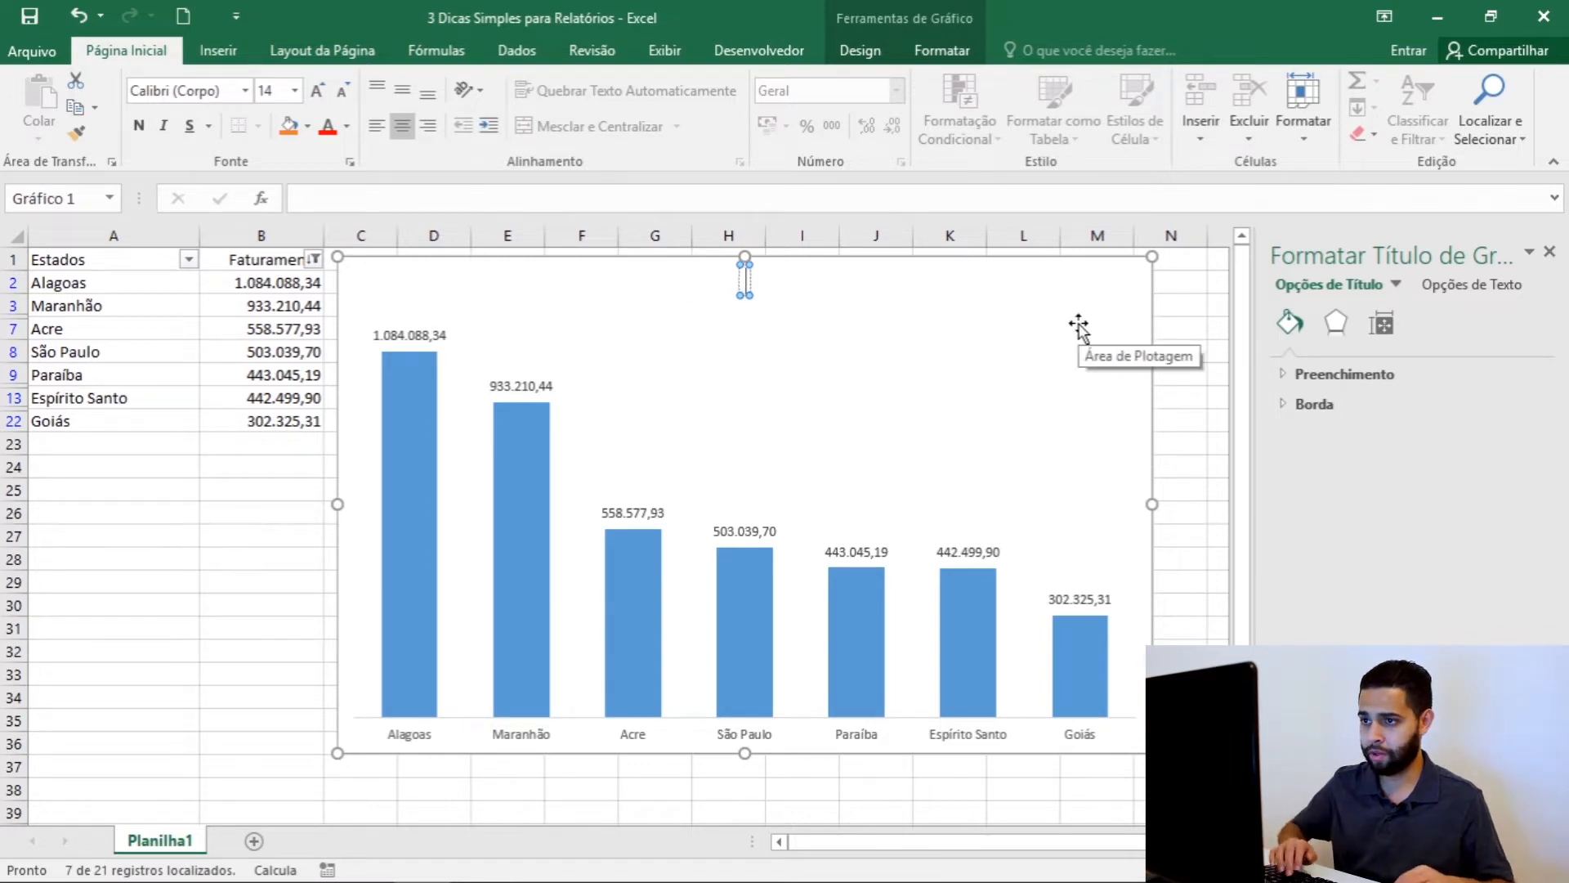
pyautogui.write('Análise')
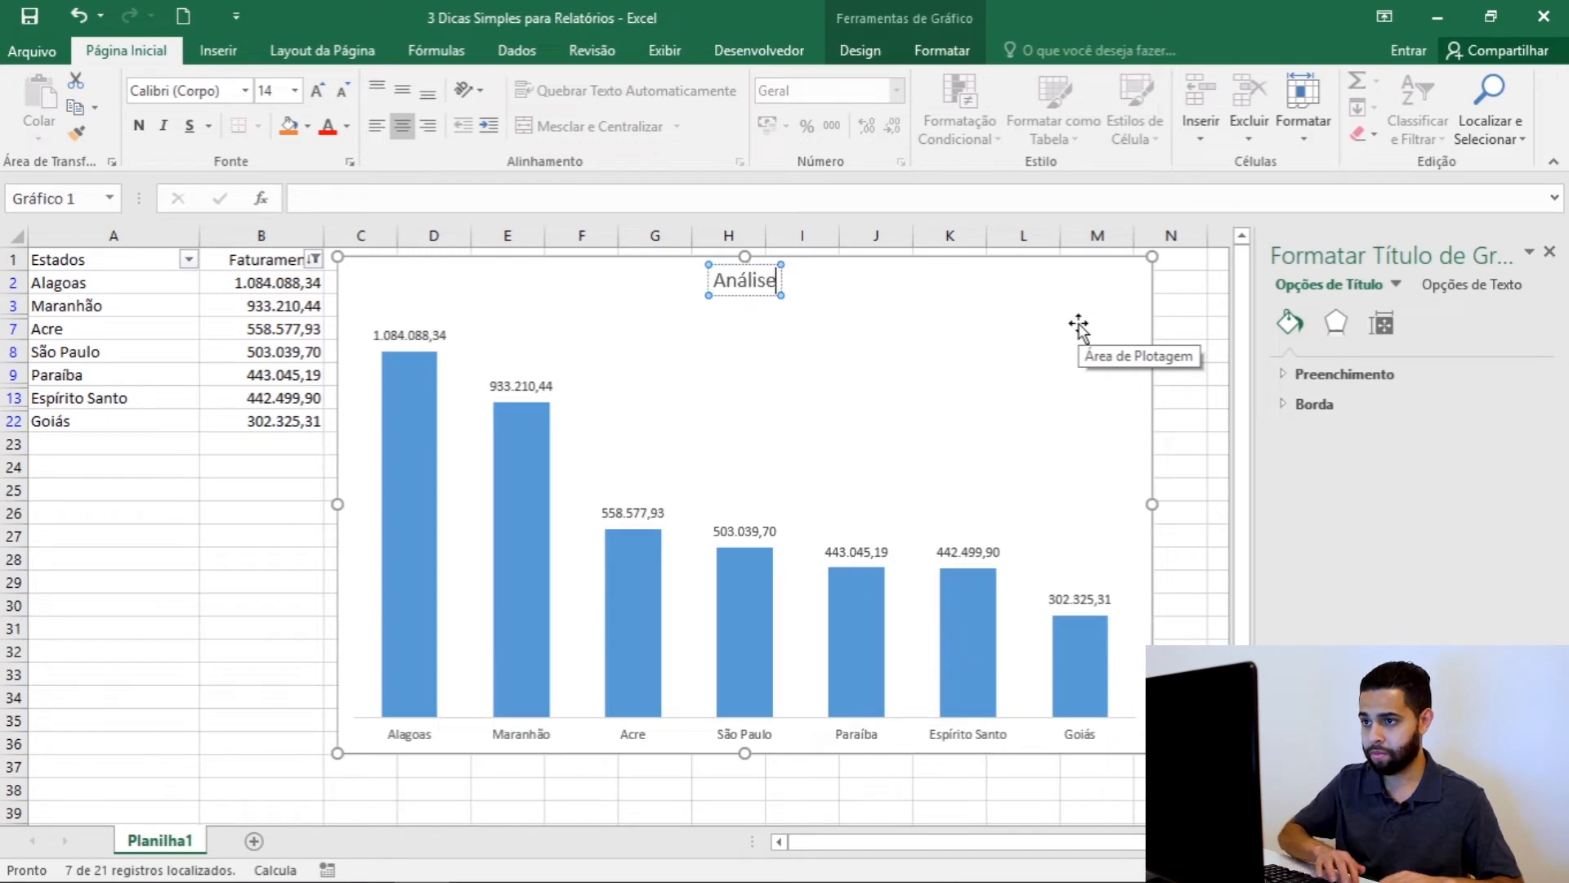
pyautogui.write(' de Vendas')
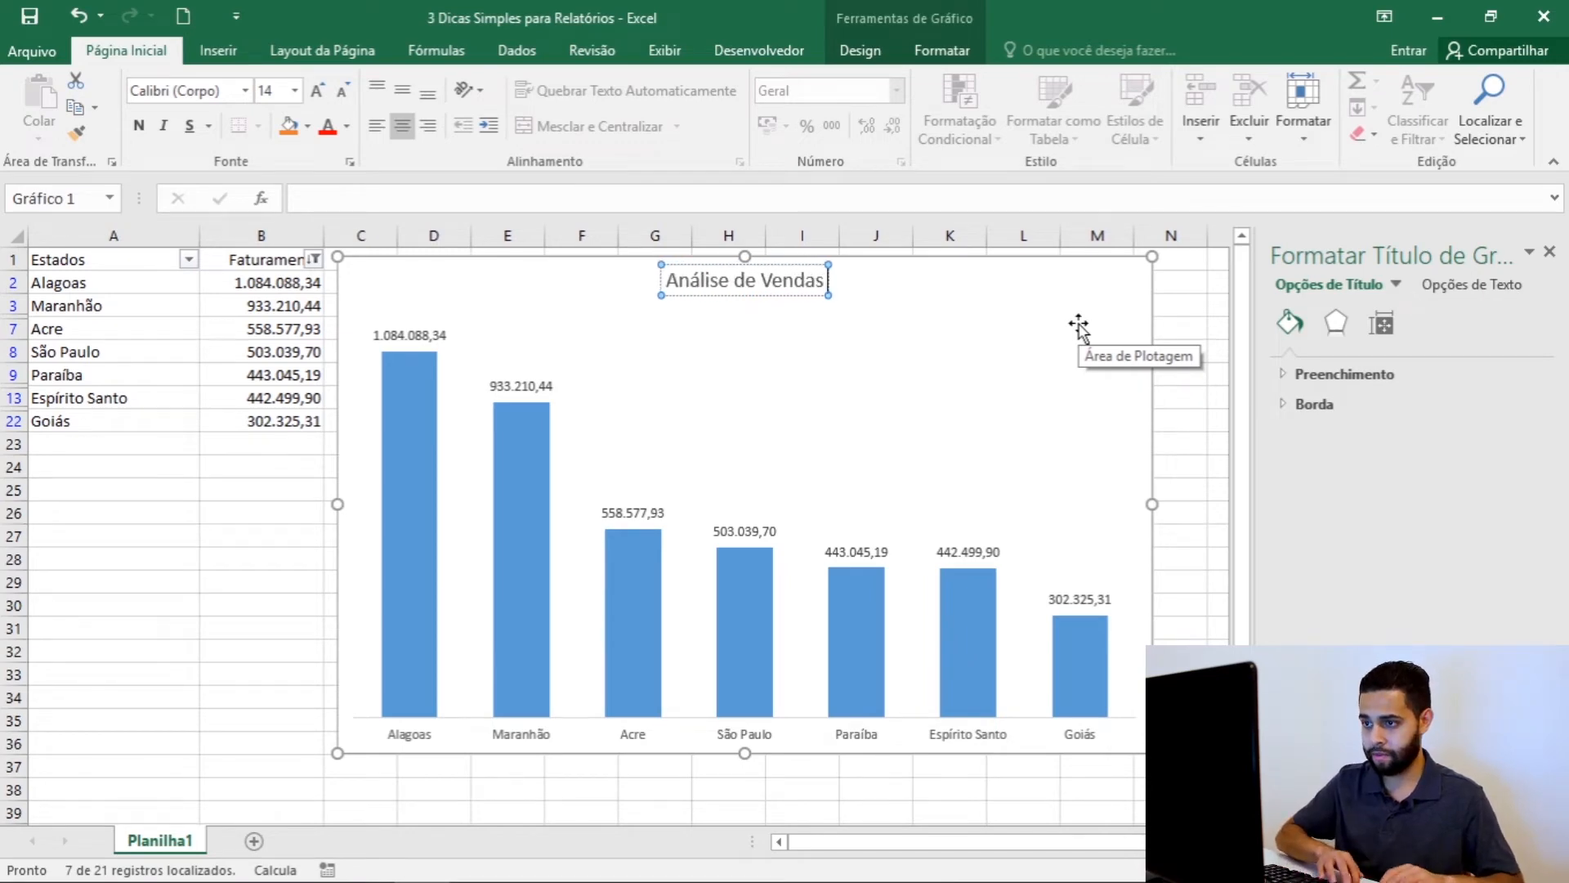
pyautogui.write(' por Estadi')
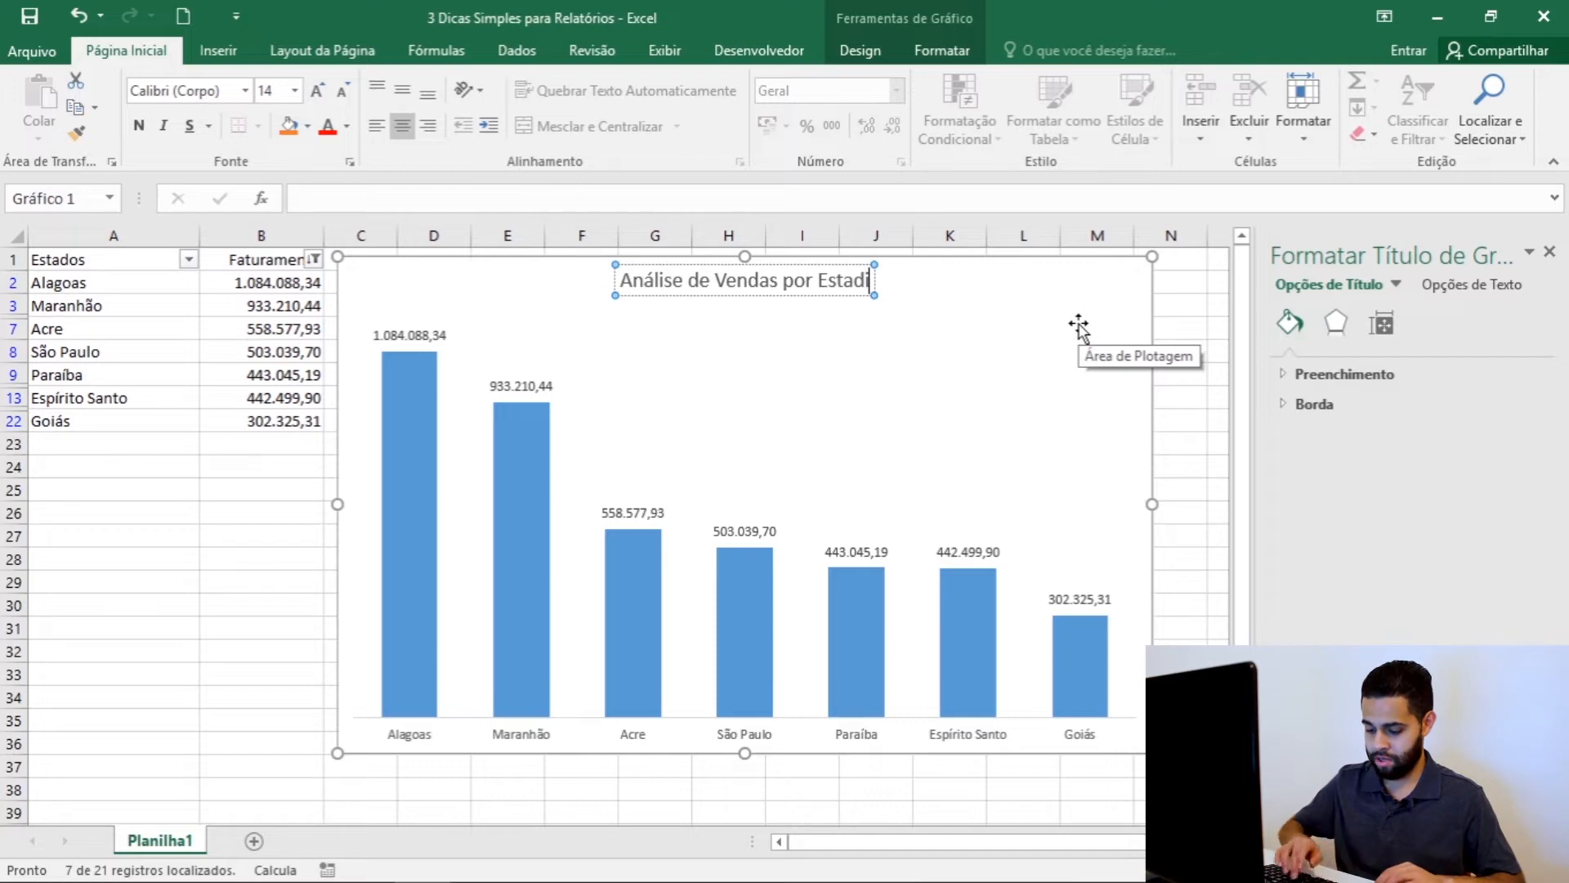
pyautogui.press('BackSpace')
pyautogui.write('o - 1')
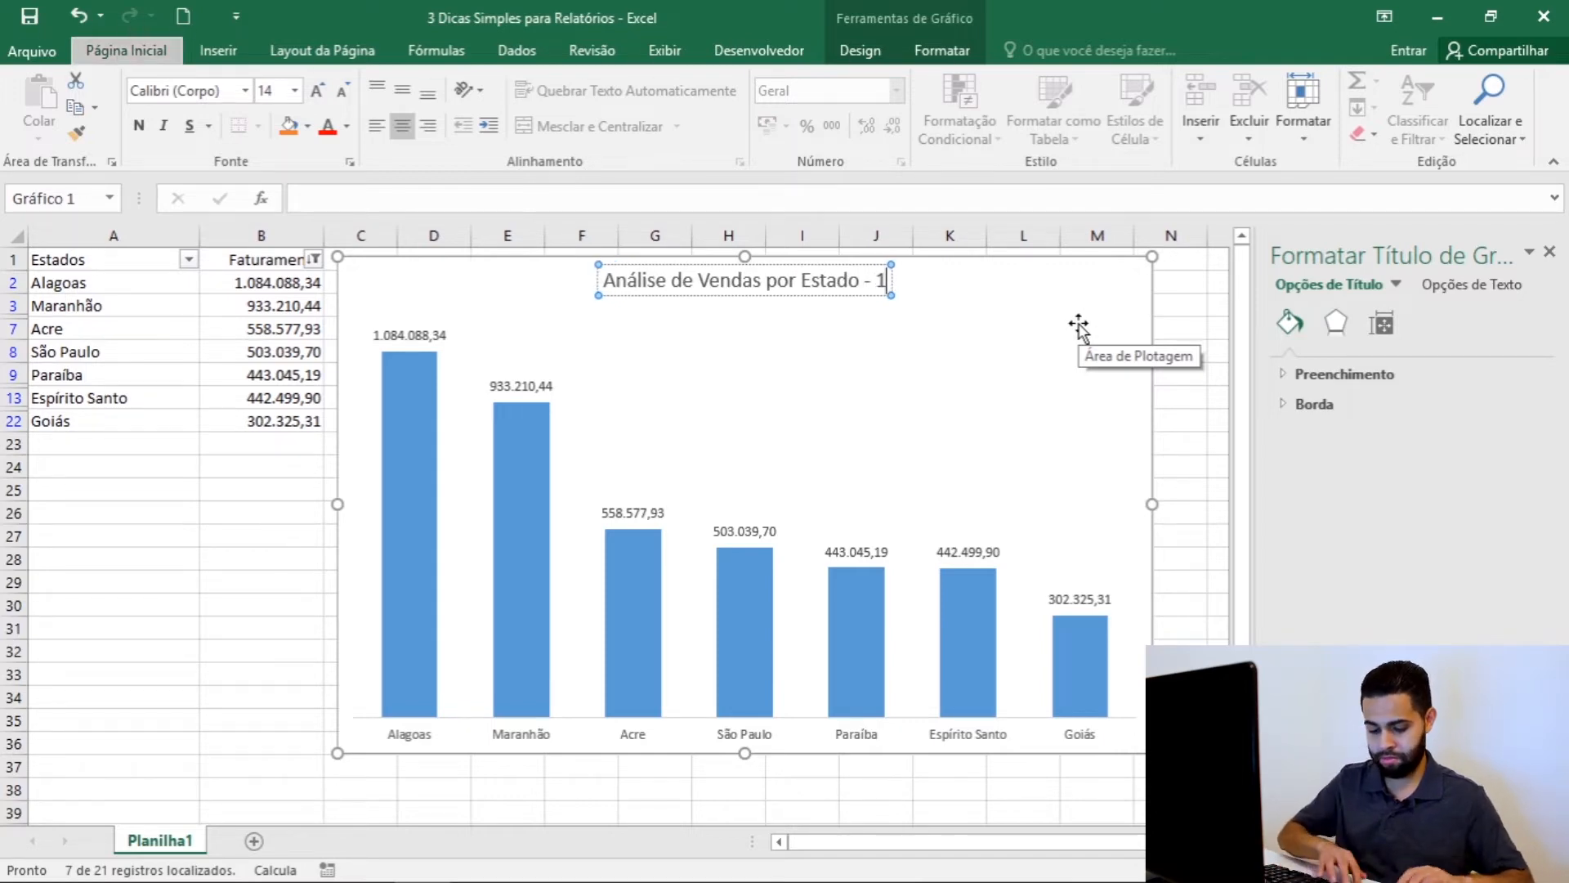
pyautogui.write('TRIM/2020')
pyautogui.click(1198, 385)
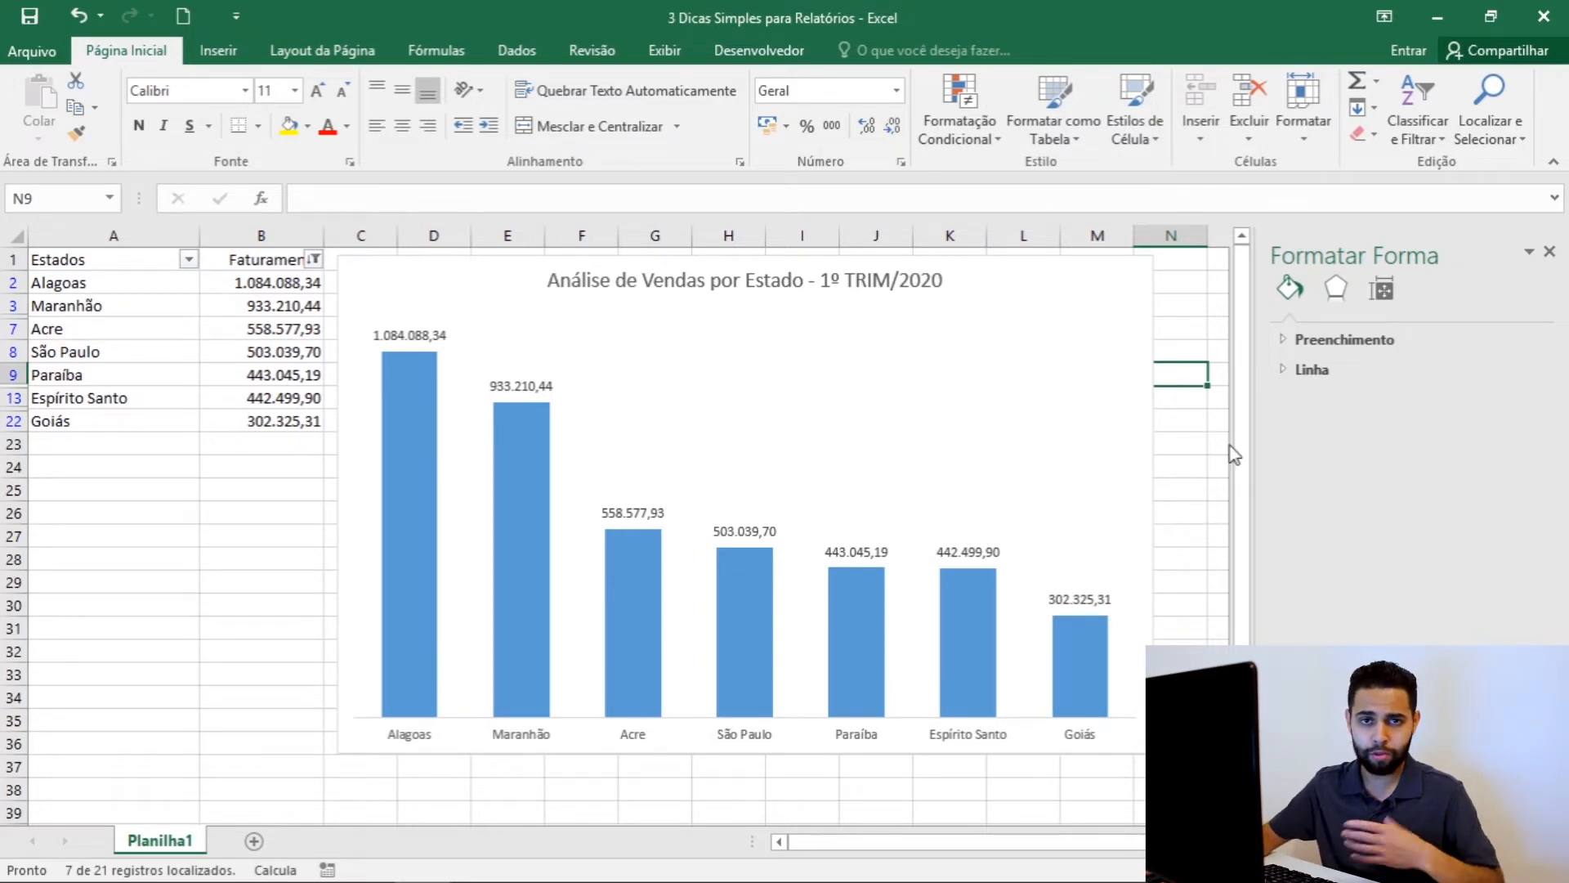
# - Format the chart's data labels as 14 pt bold
pyautogui.click(420, 335)
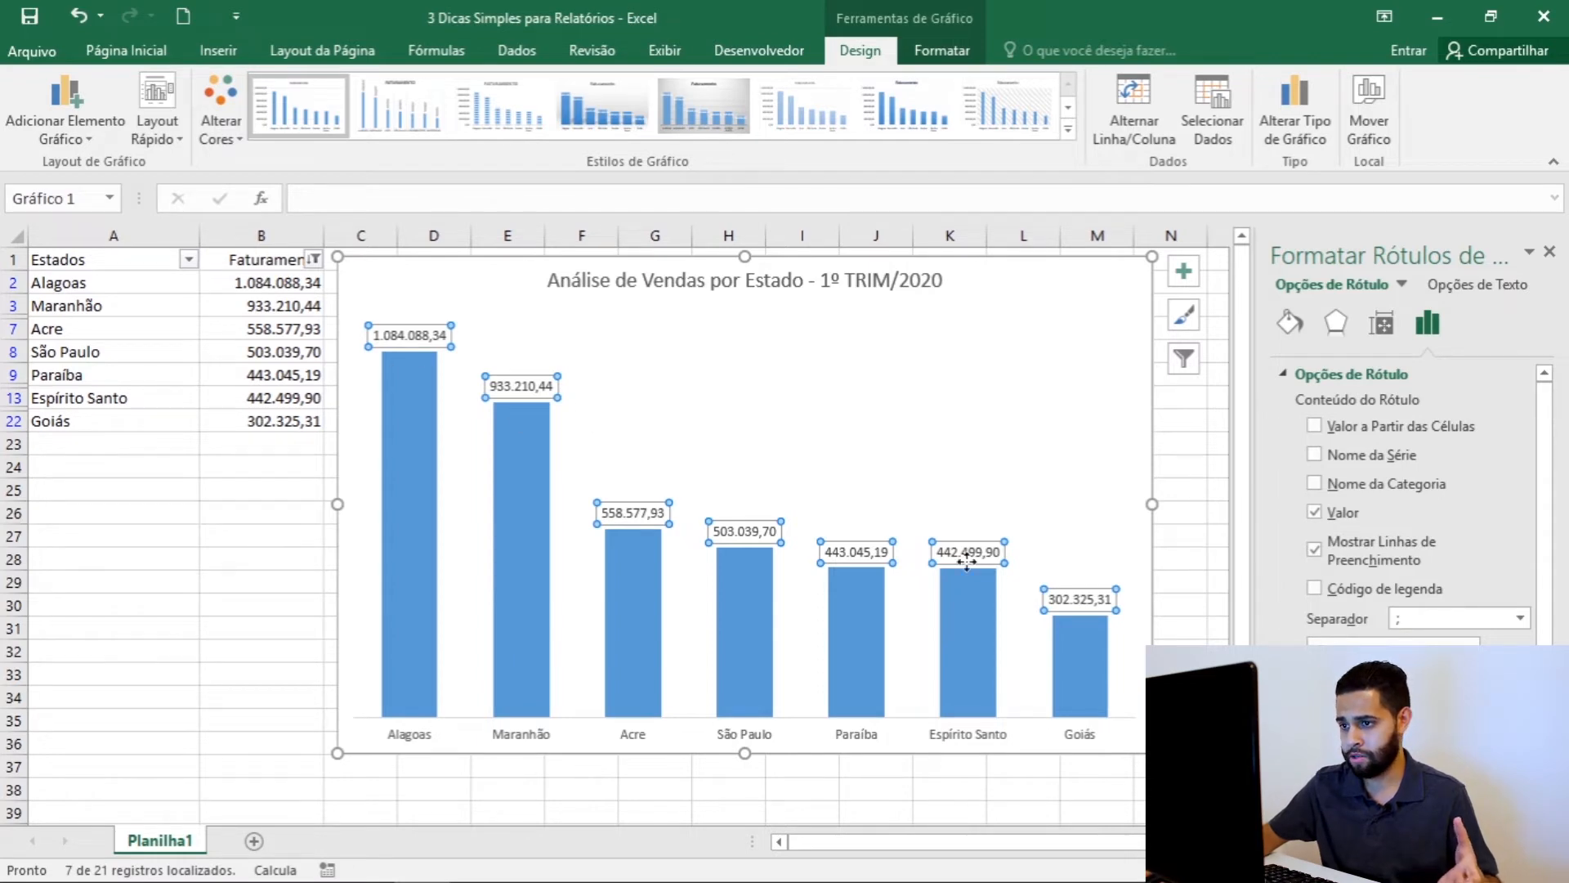
pyautogui.click(127, 52)
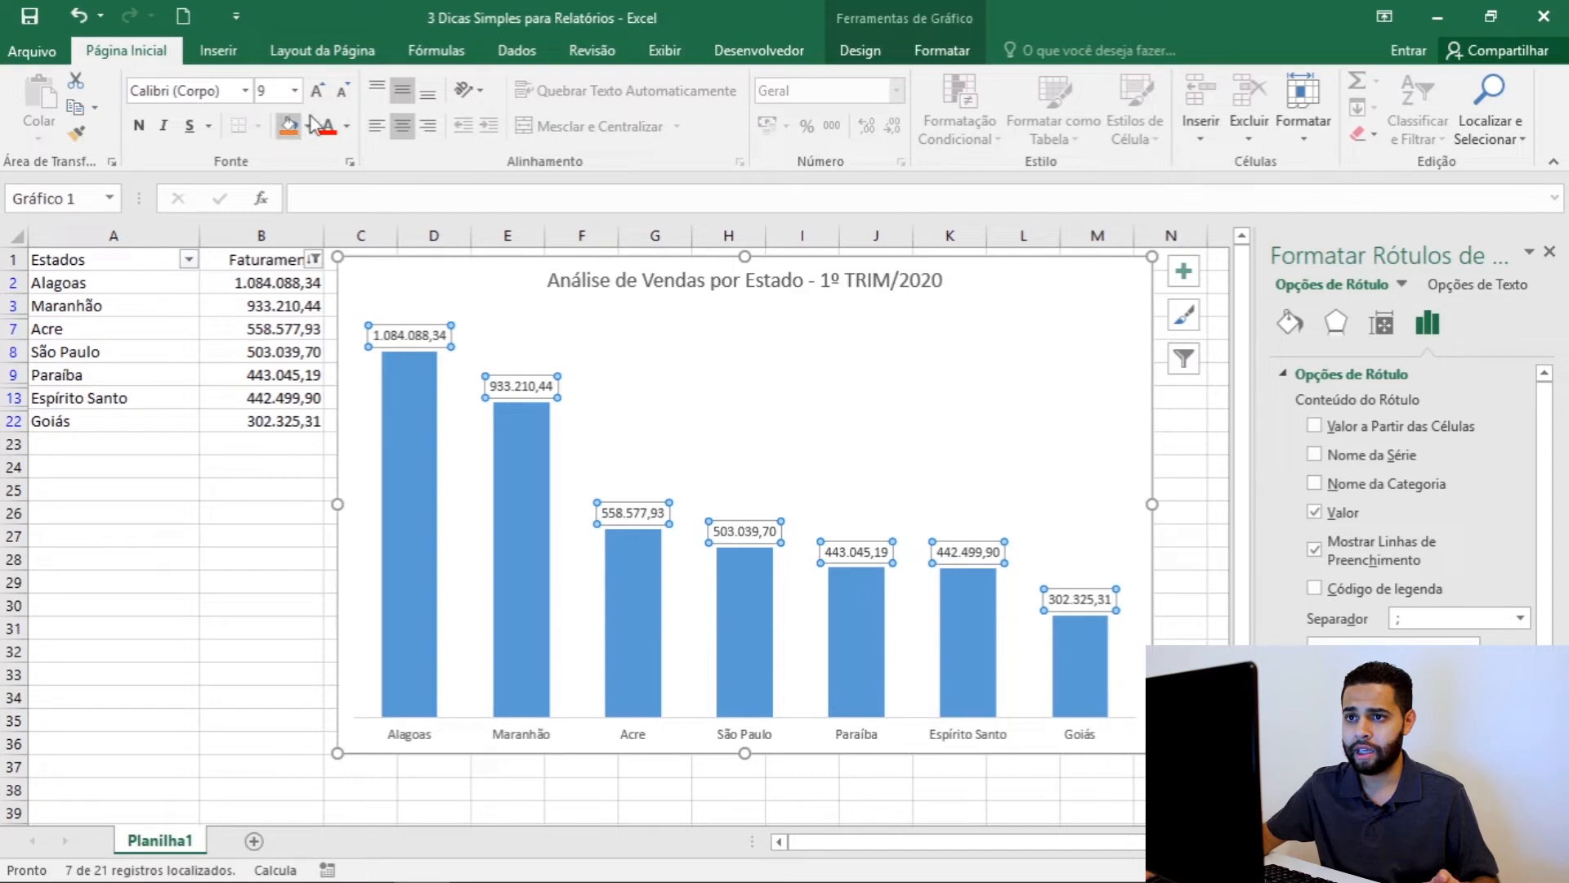
pyautogui.click(293, 92)
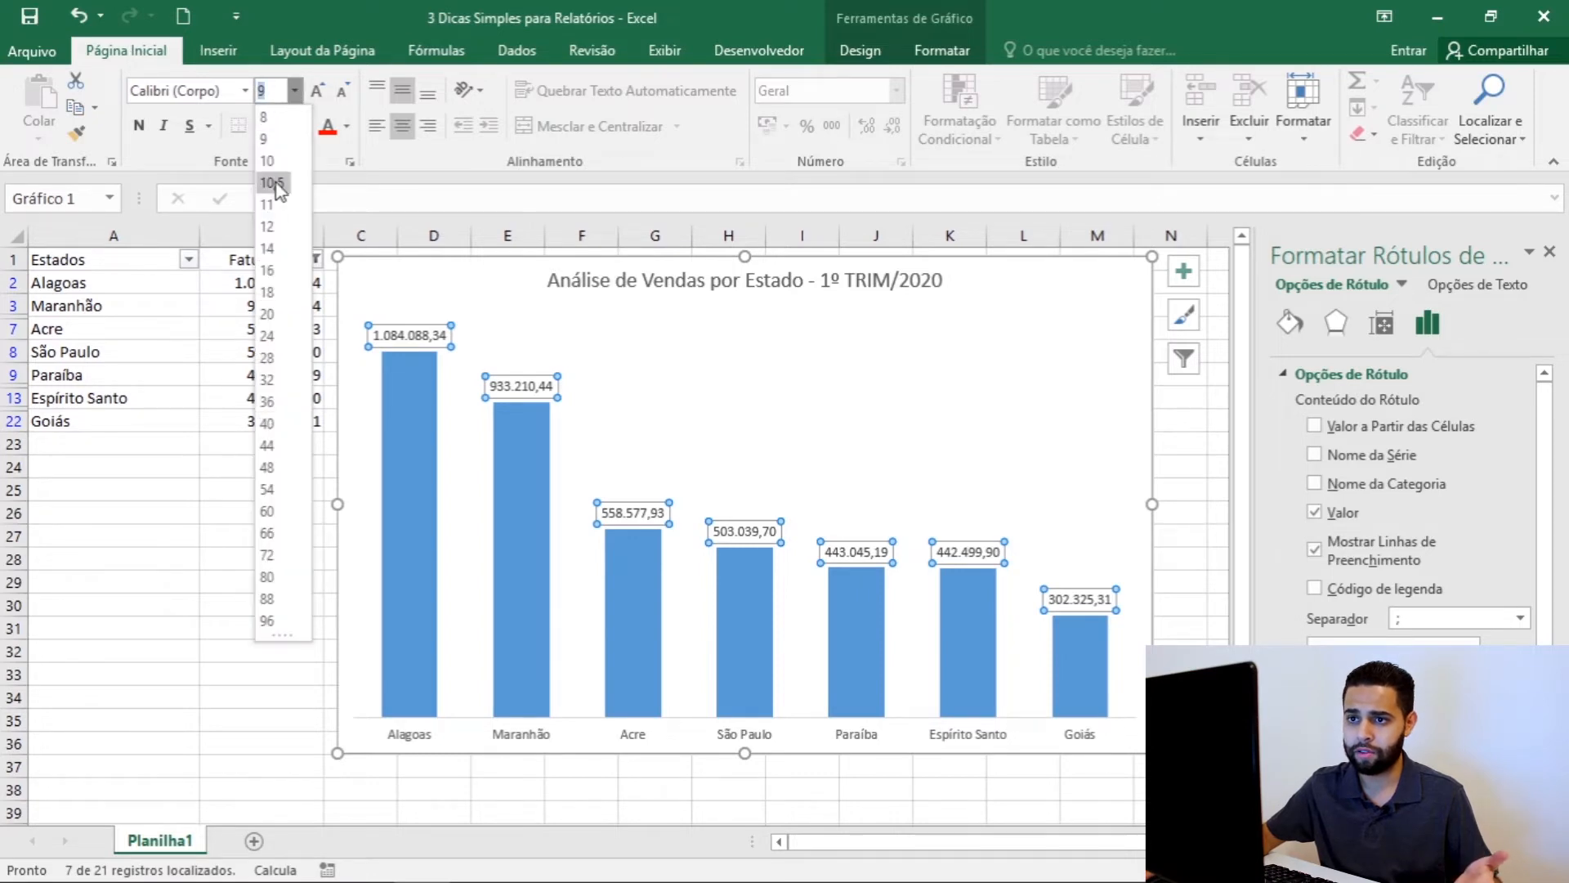
pyautogui.click(275, 251)
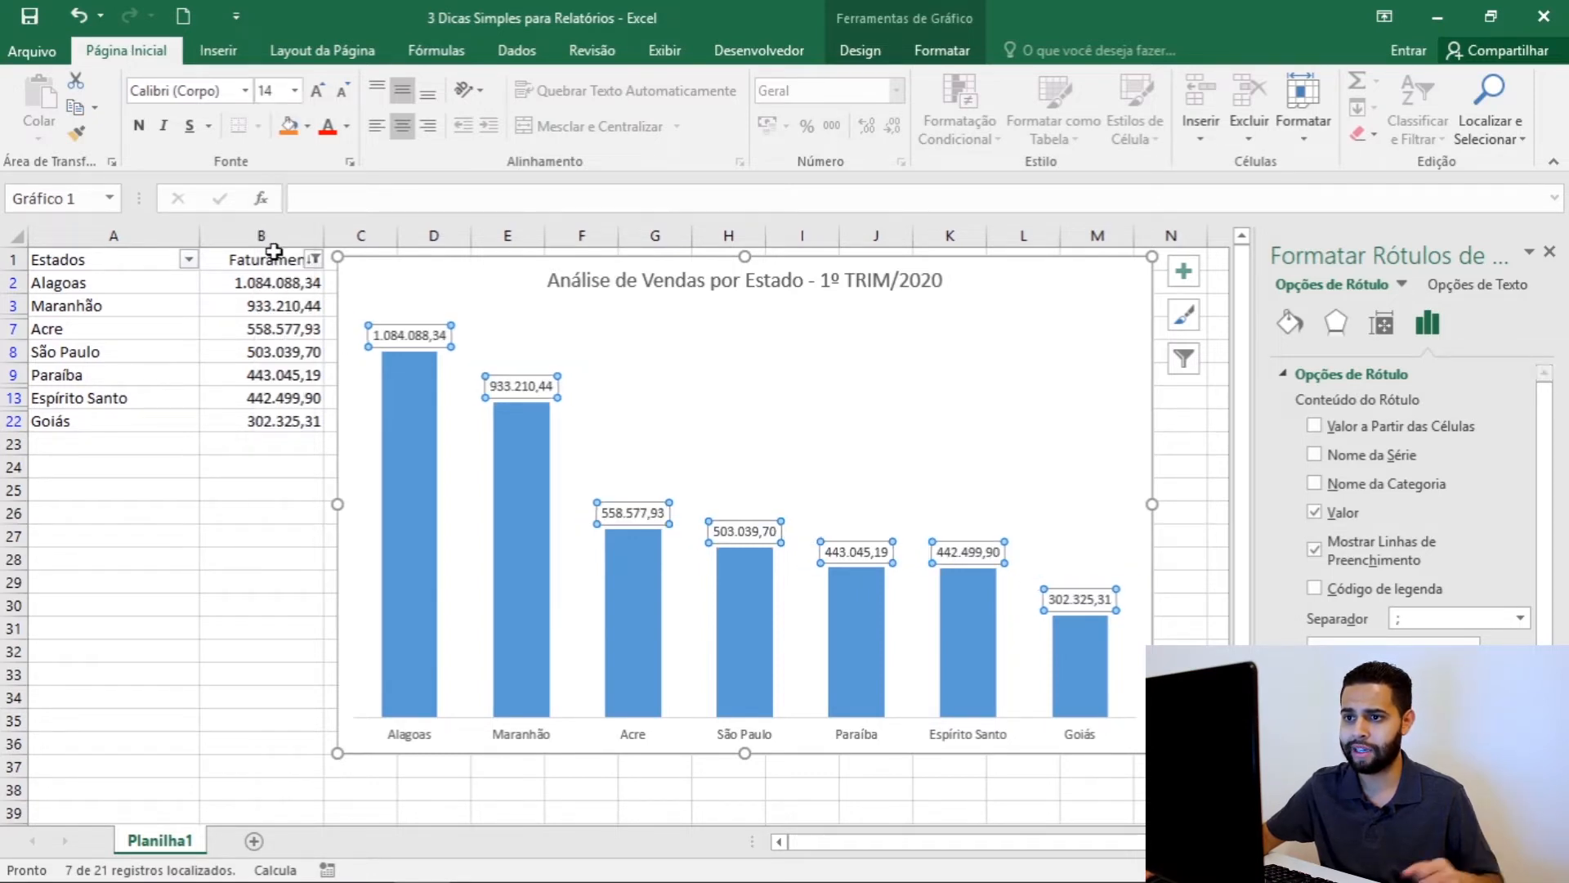
pyautogui.click(141, 127)
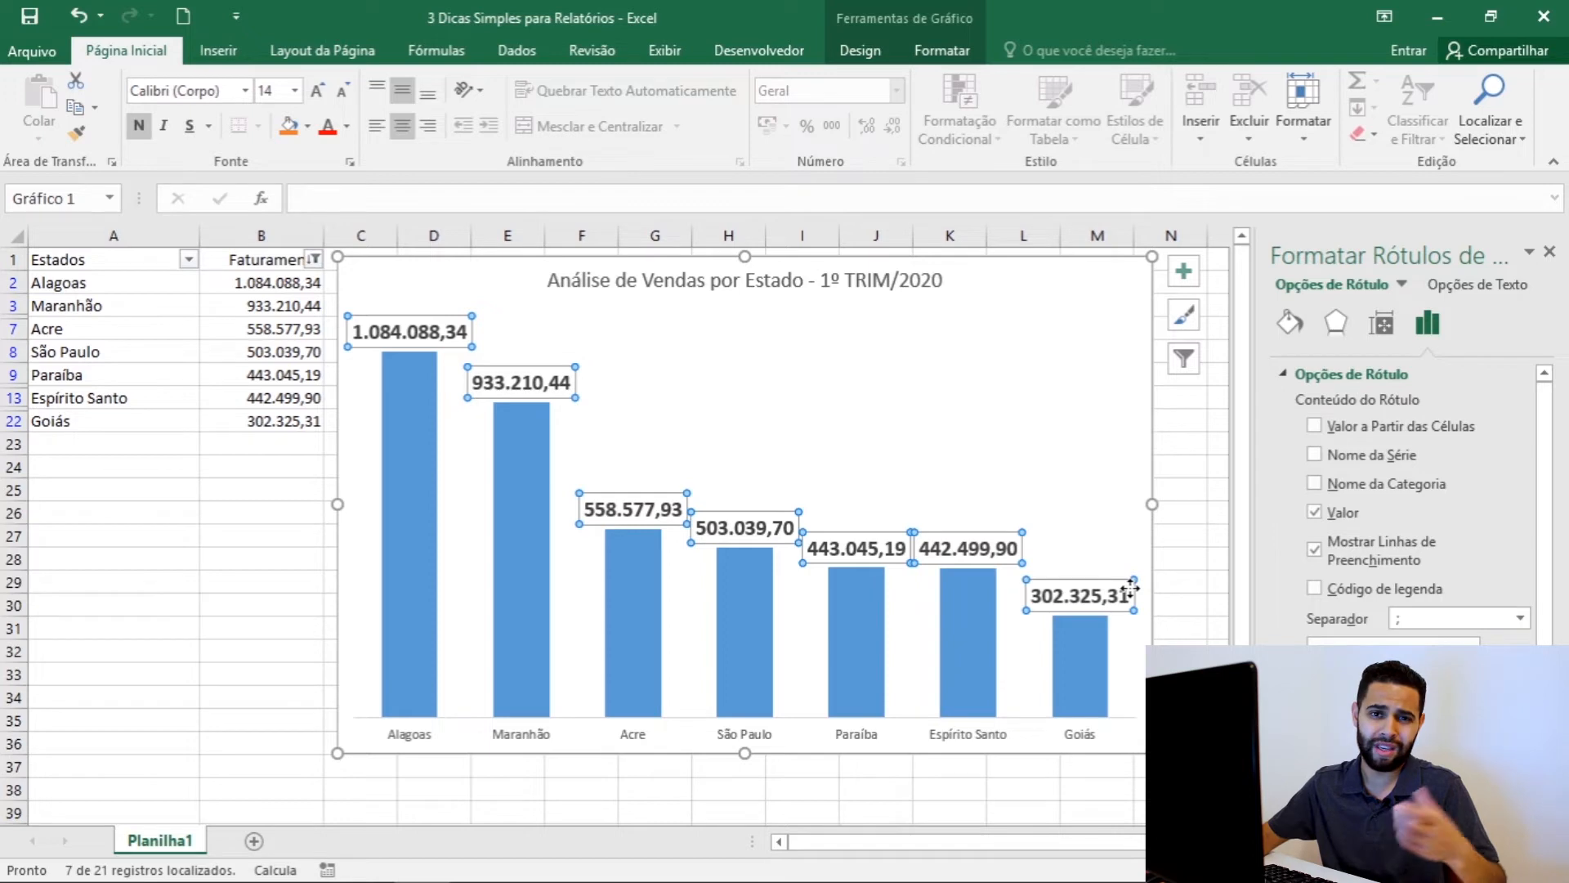
# - Remove both decimal places from the Faturamento values of the listed states in column B
pyautogui.click(304, 448)
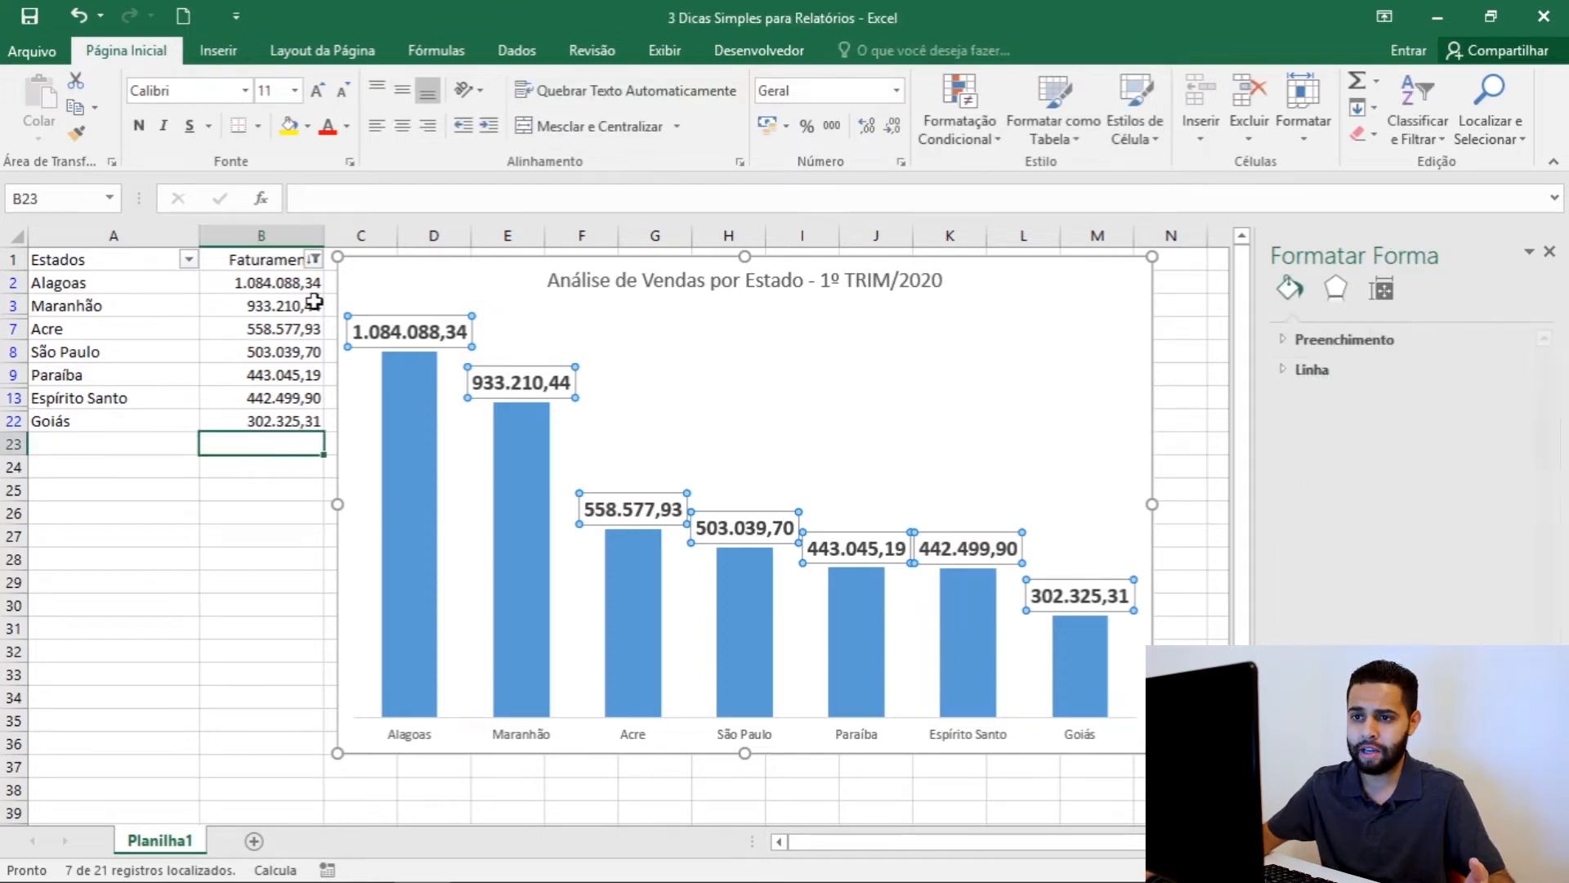
pyautogui.moveTo(277, 281); pyautogui.dragTo(262, 421)
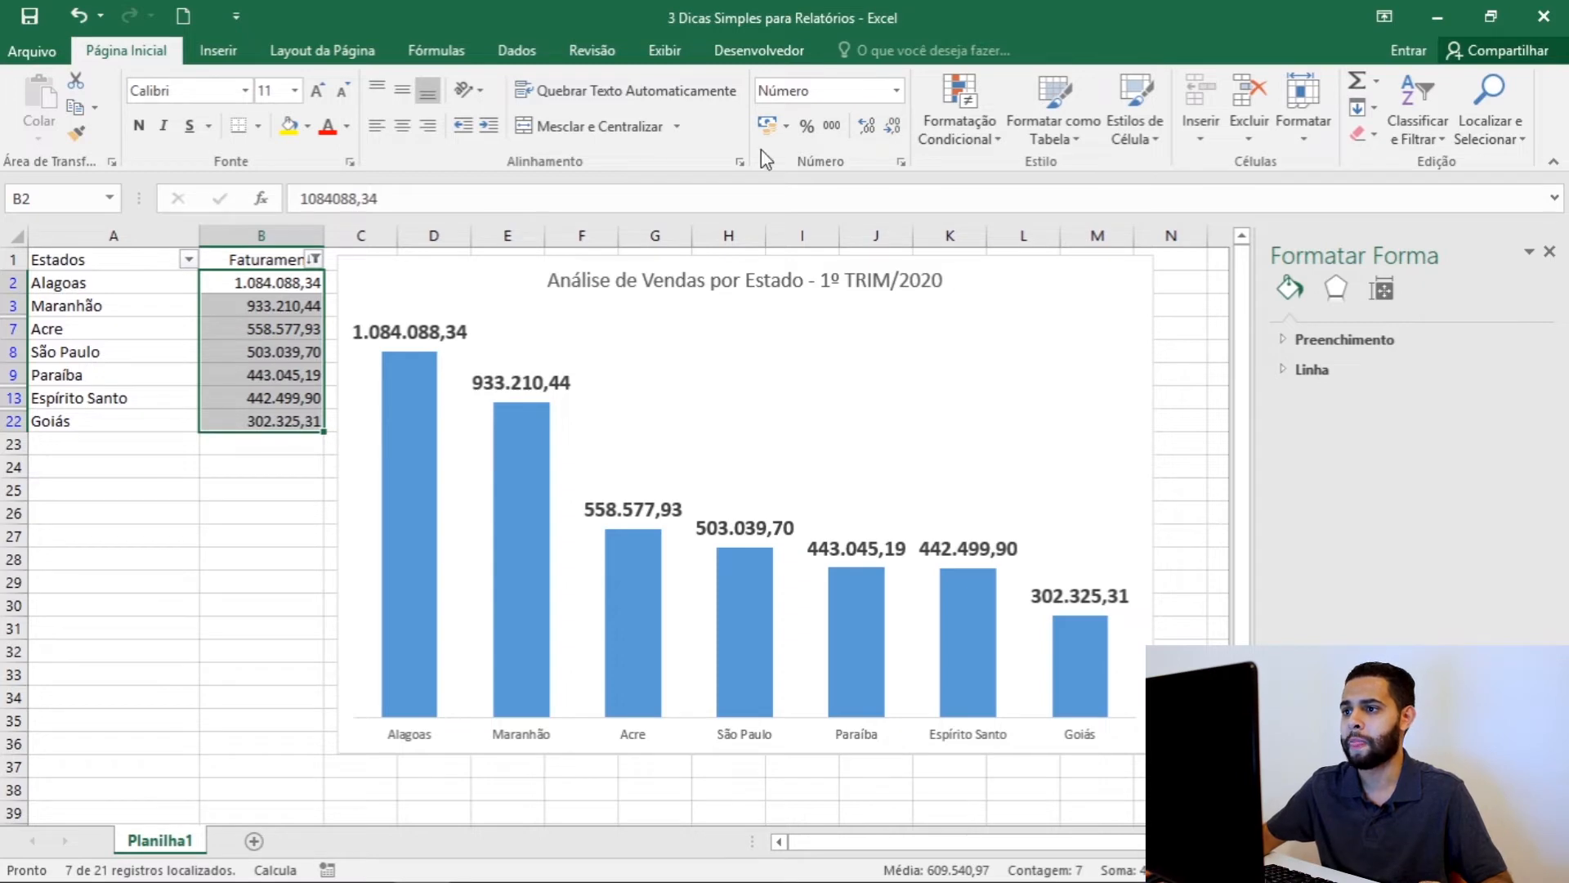
pyautogui.click(899, 130)
pyautogui.click(899, 131)
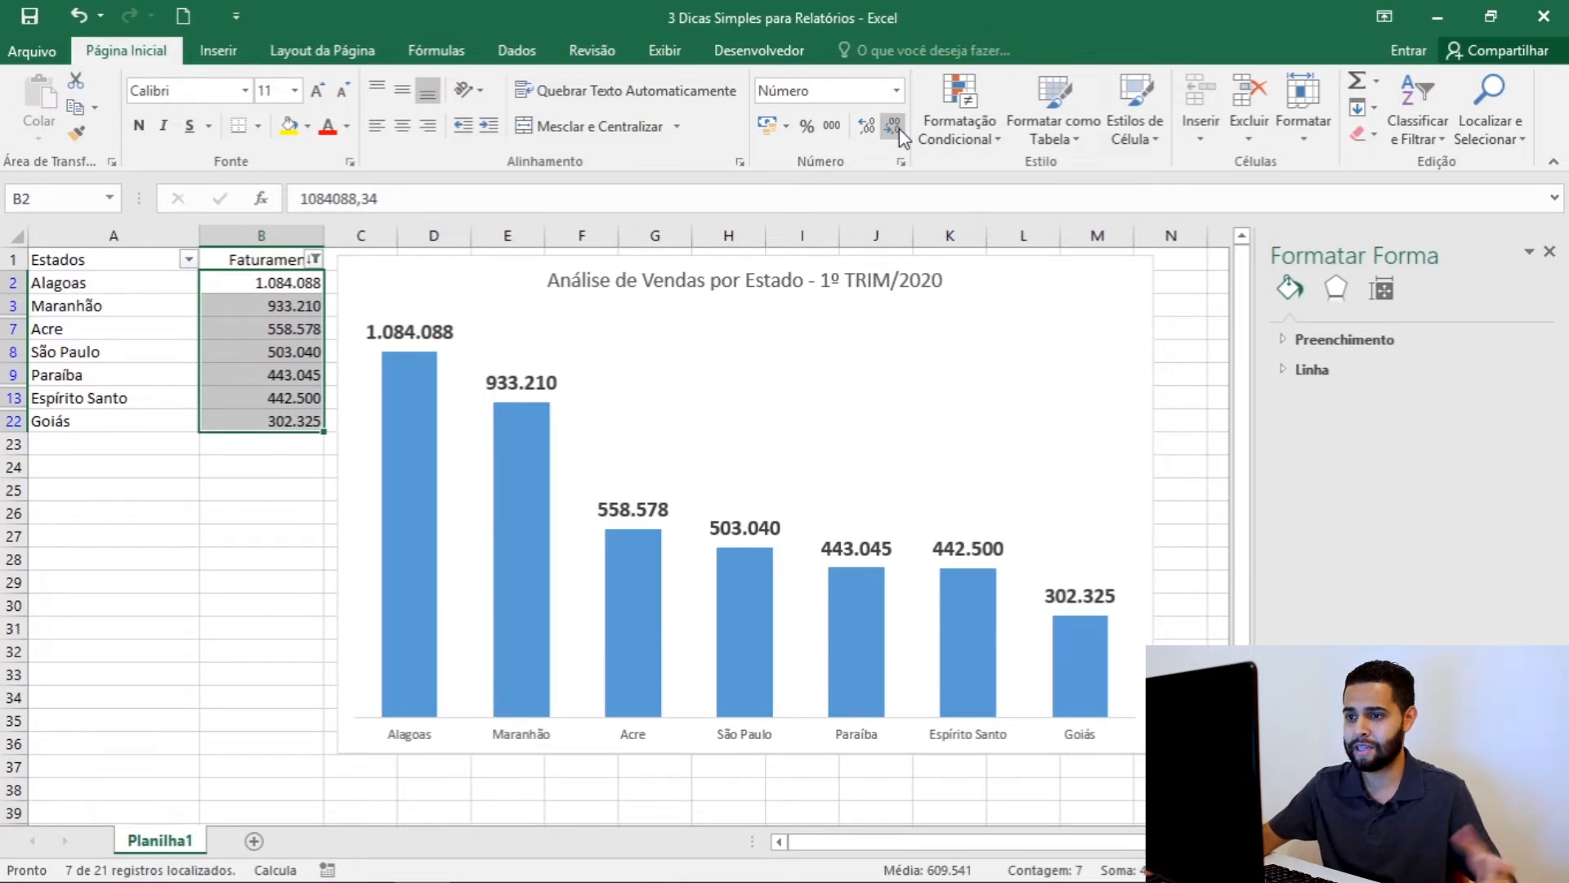
pyautogui.click(286, 506)
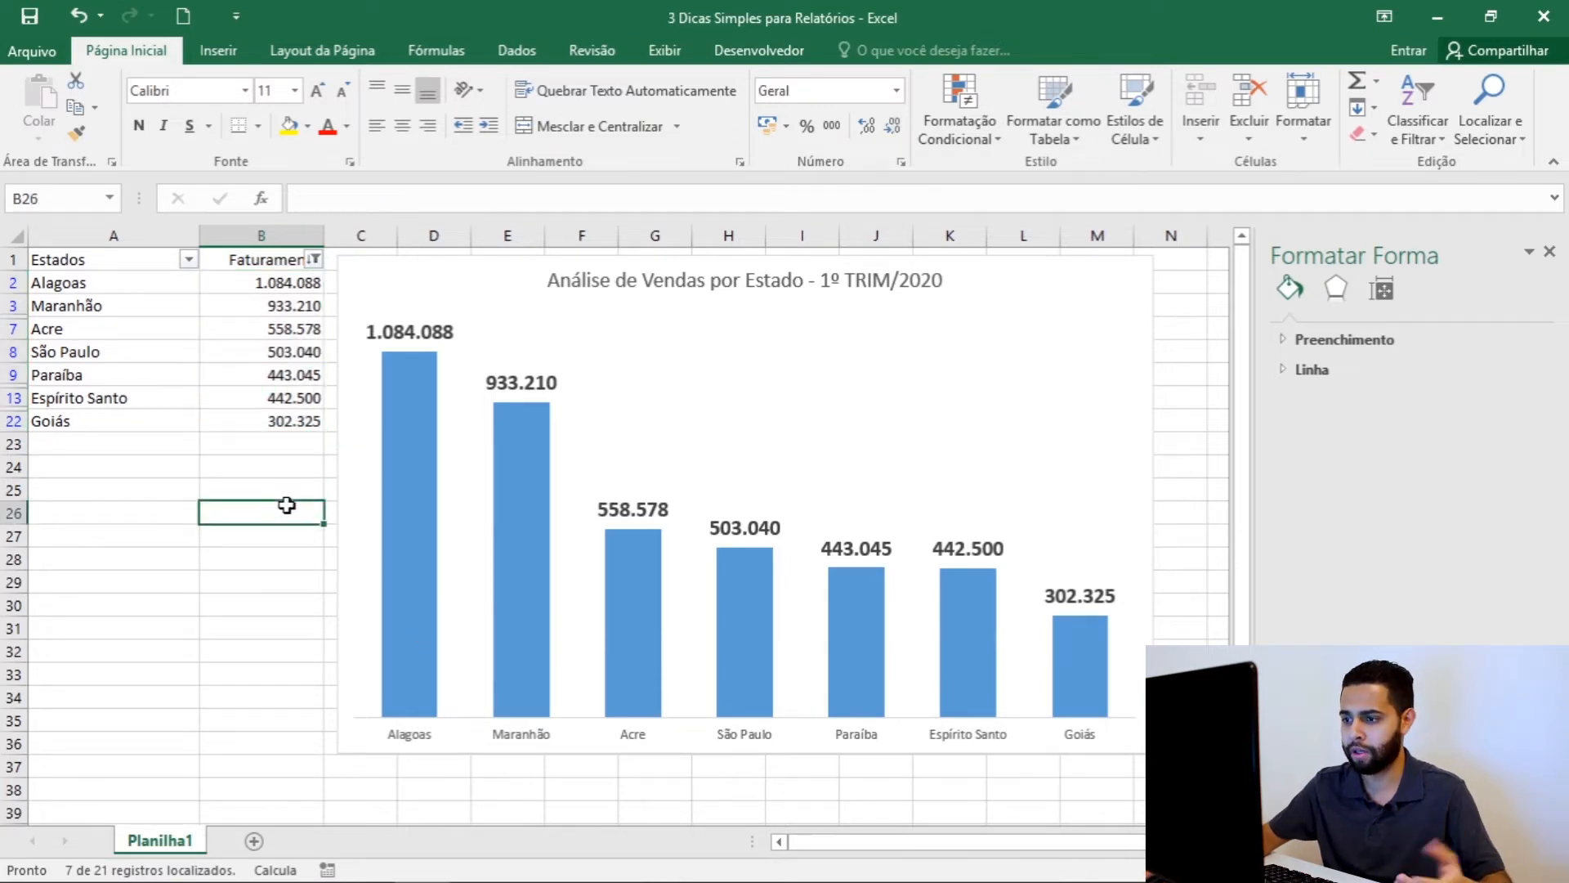
# - Format the state names on the chart's horizontal axis as 11 pt bold
pyautogui.click(416, 737)
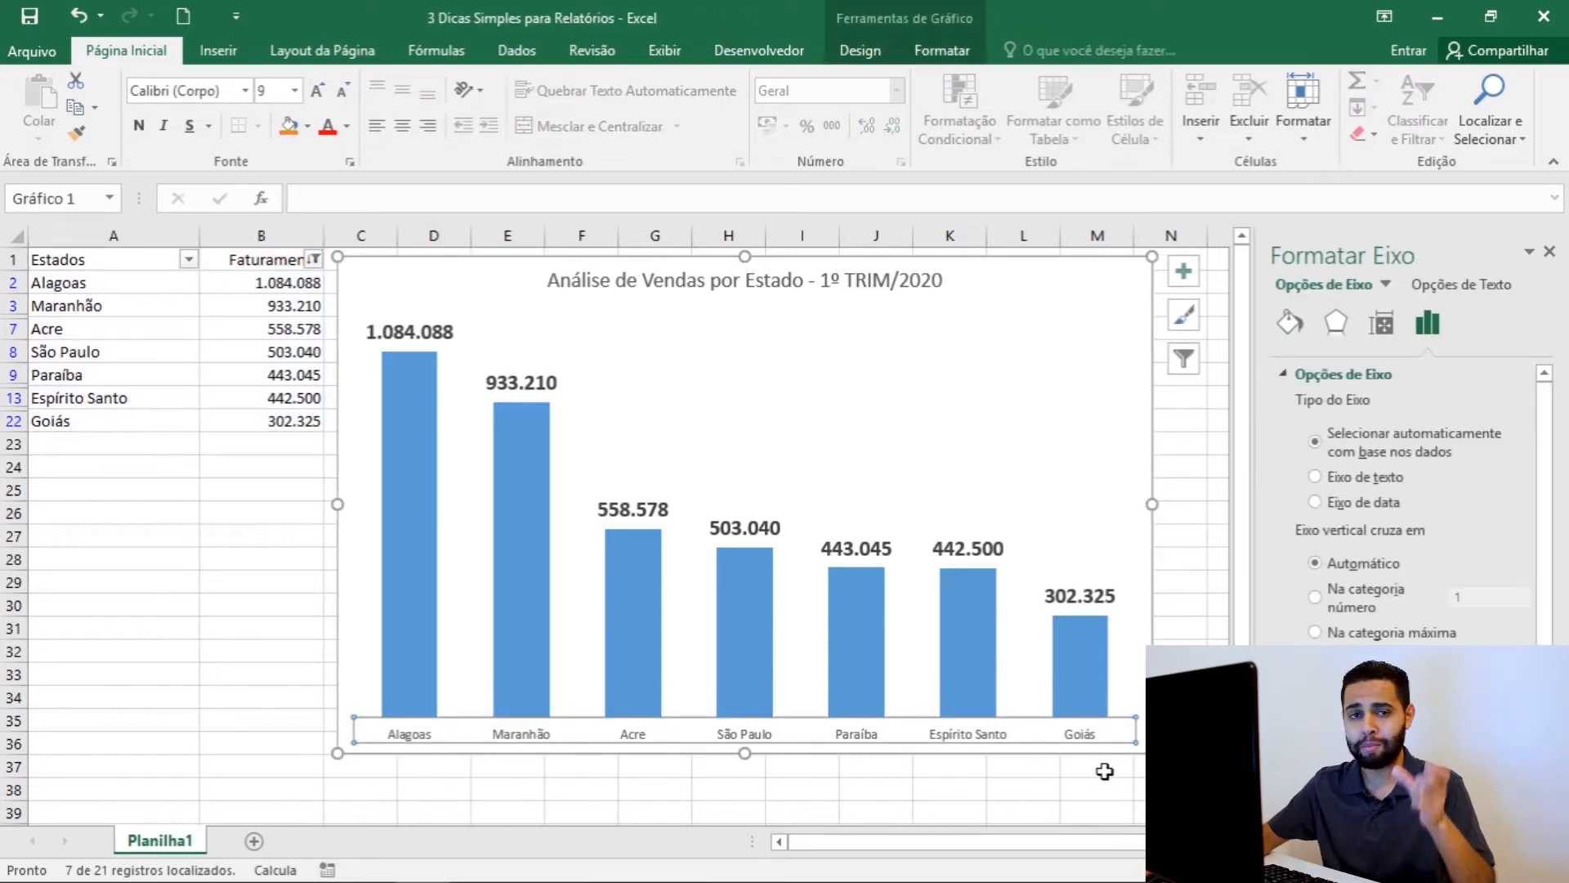
pyautogui.click(295, 91)
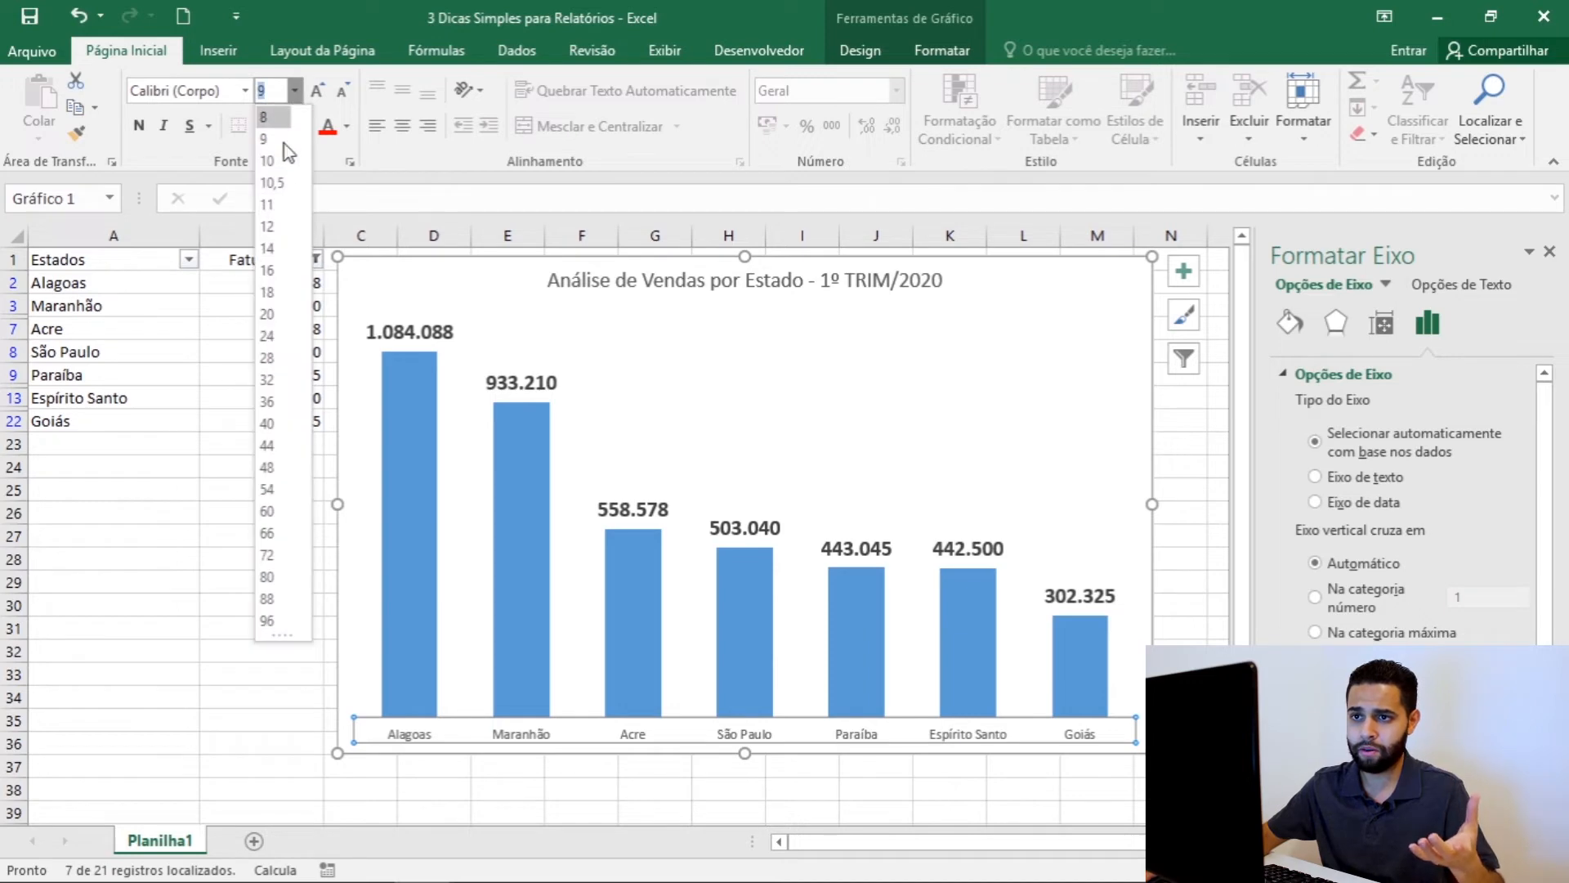
pyautogui.click(273, 205)
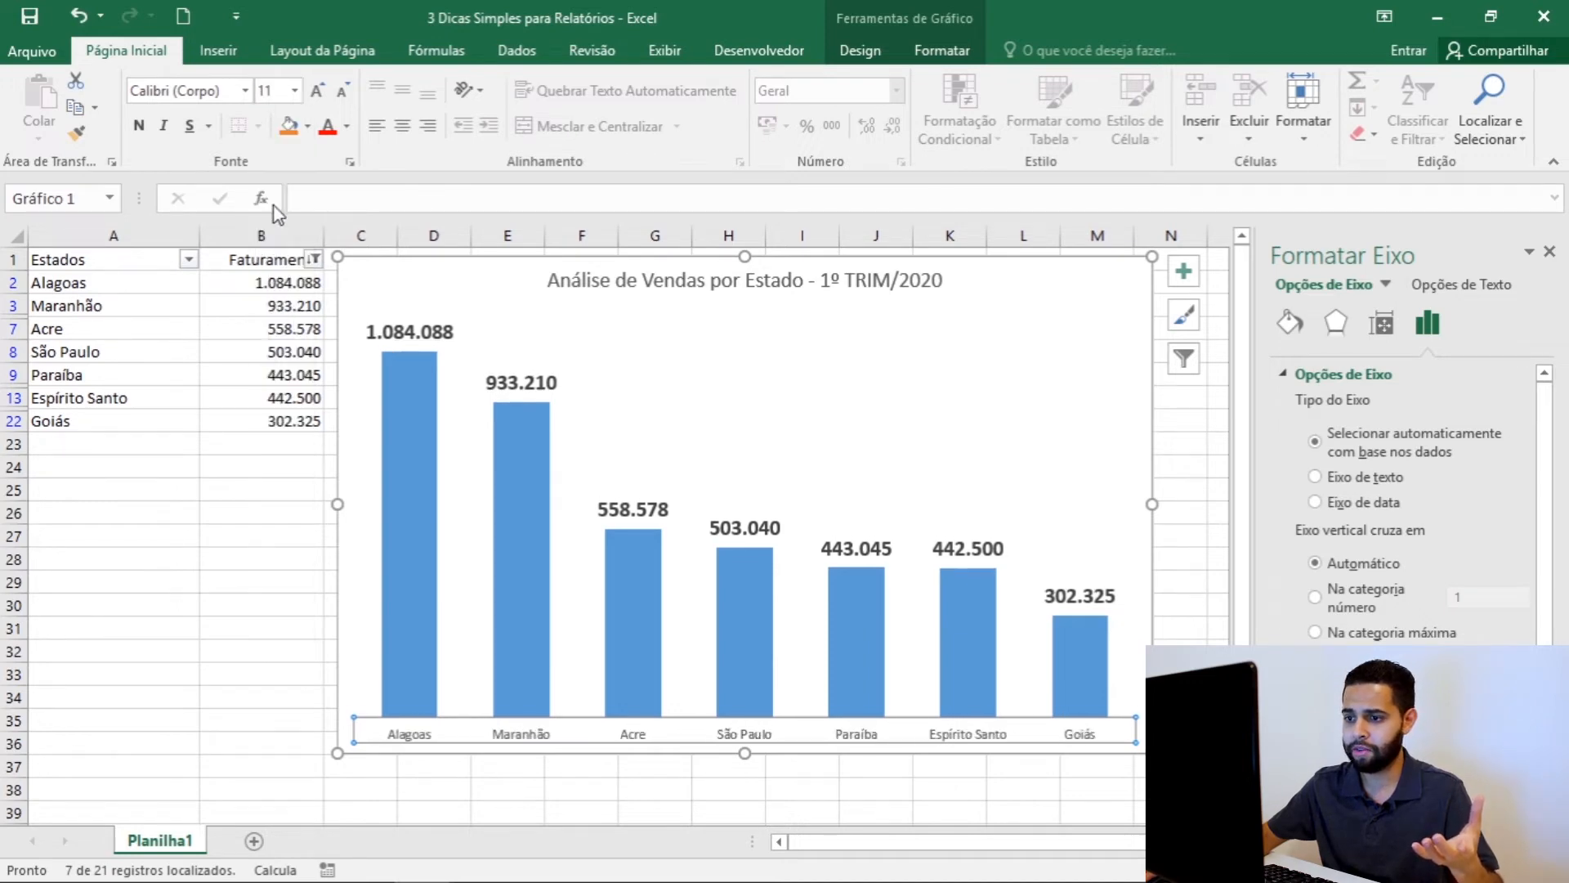
pyautogui.click(148, 129)
pyautogui.click(801, 788)
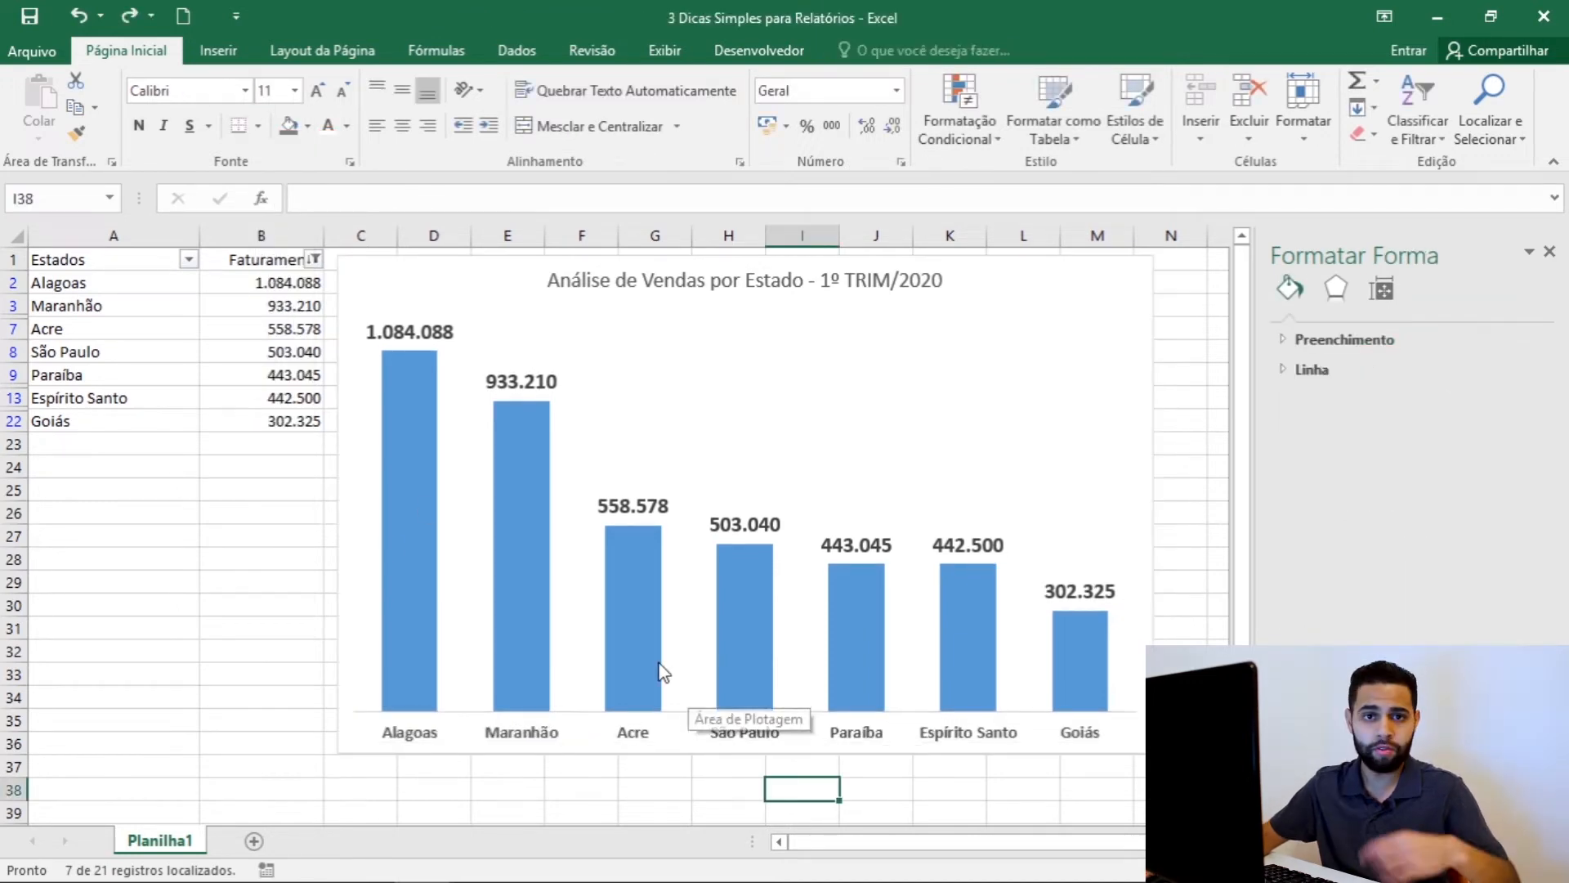
# - Give the header cells Estados and Faturamento a dark grey fill with white bold text
pyautogui.click(82, 259)
pyautogui.keyDown('shift'); pyautogui.click(217, 264); pyautogui.keyUp('shift')
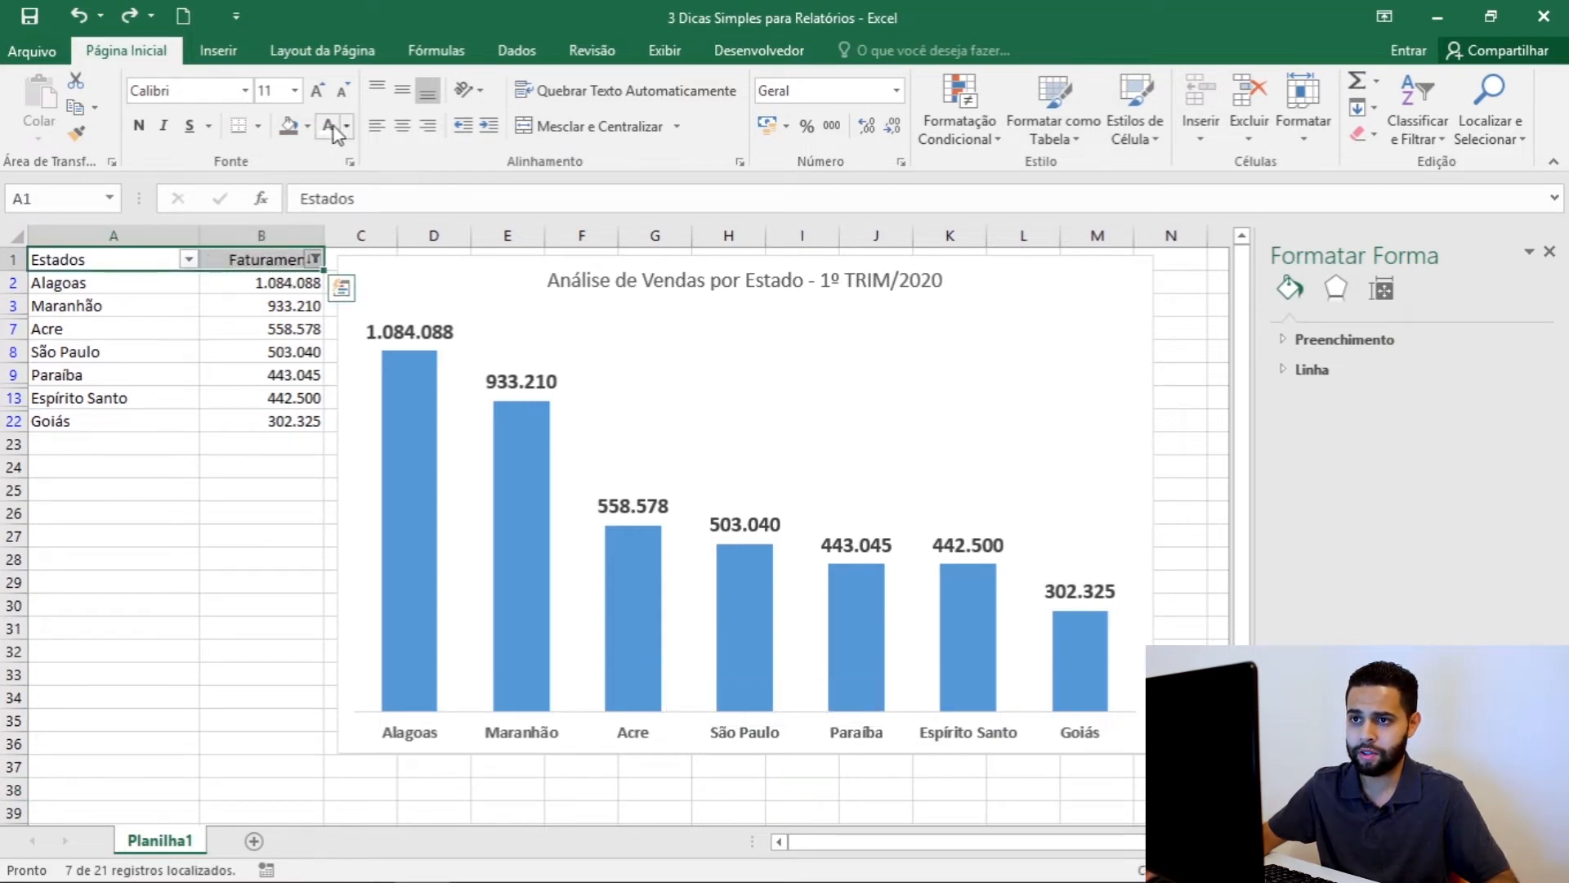
pyautogui.click(307, 125)
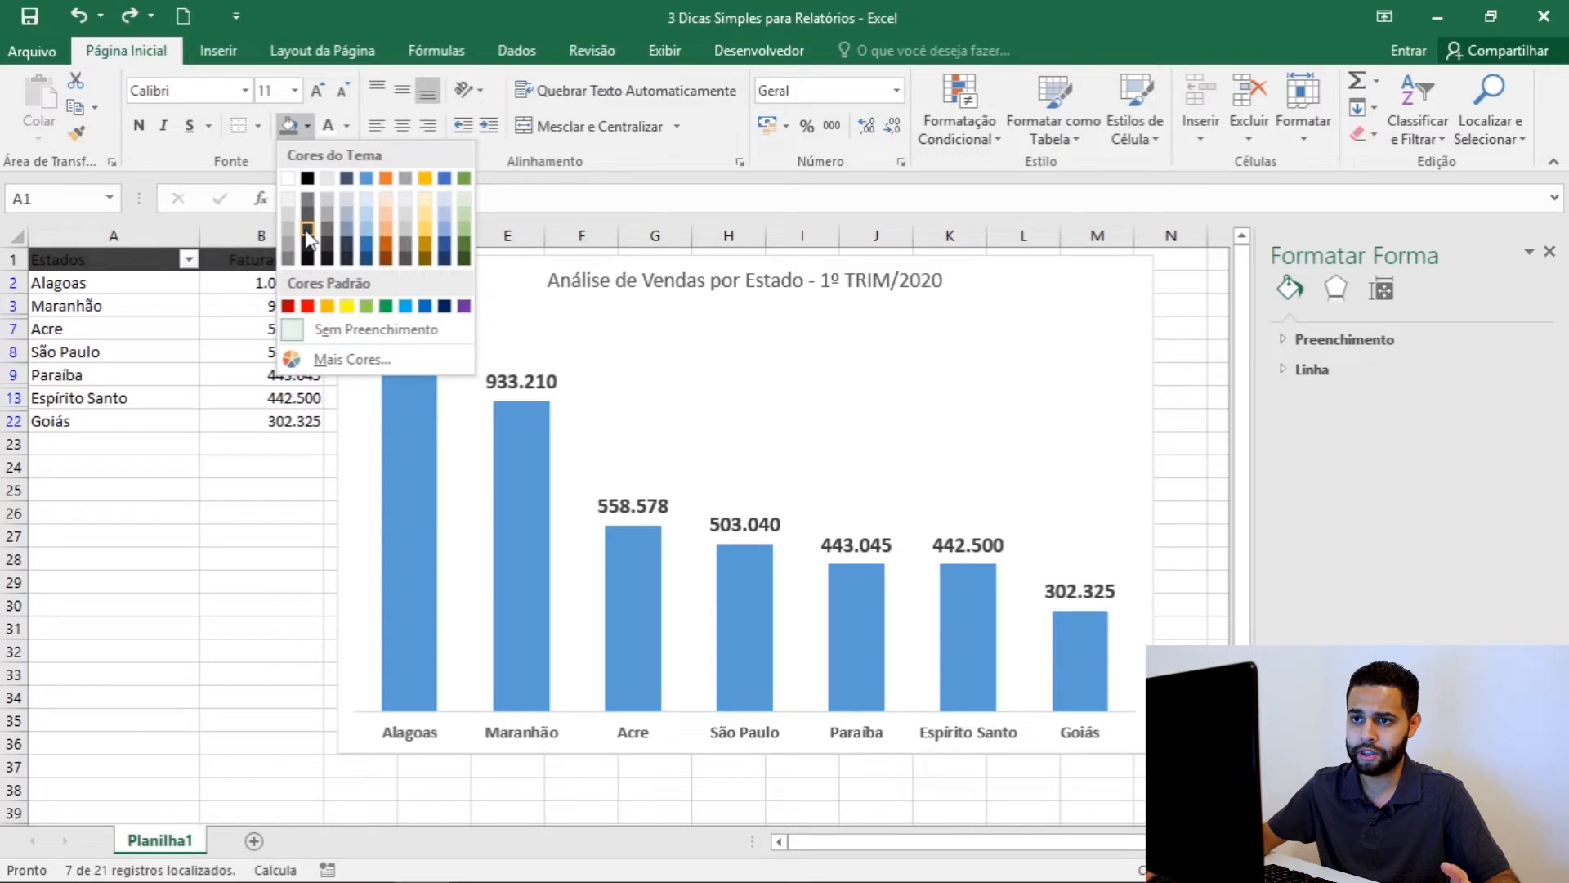
pyautogui.click(307, 215)
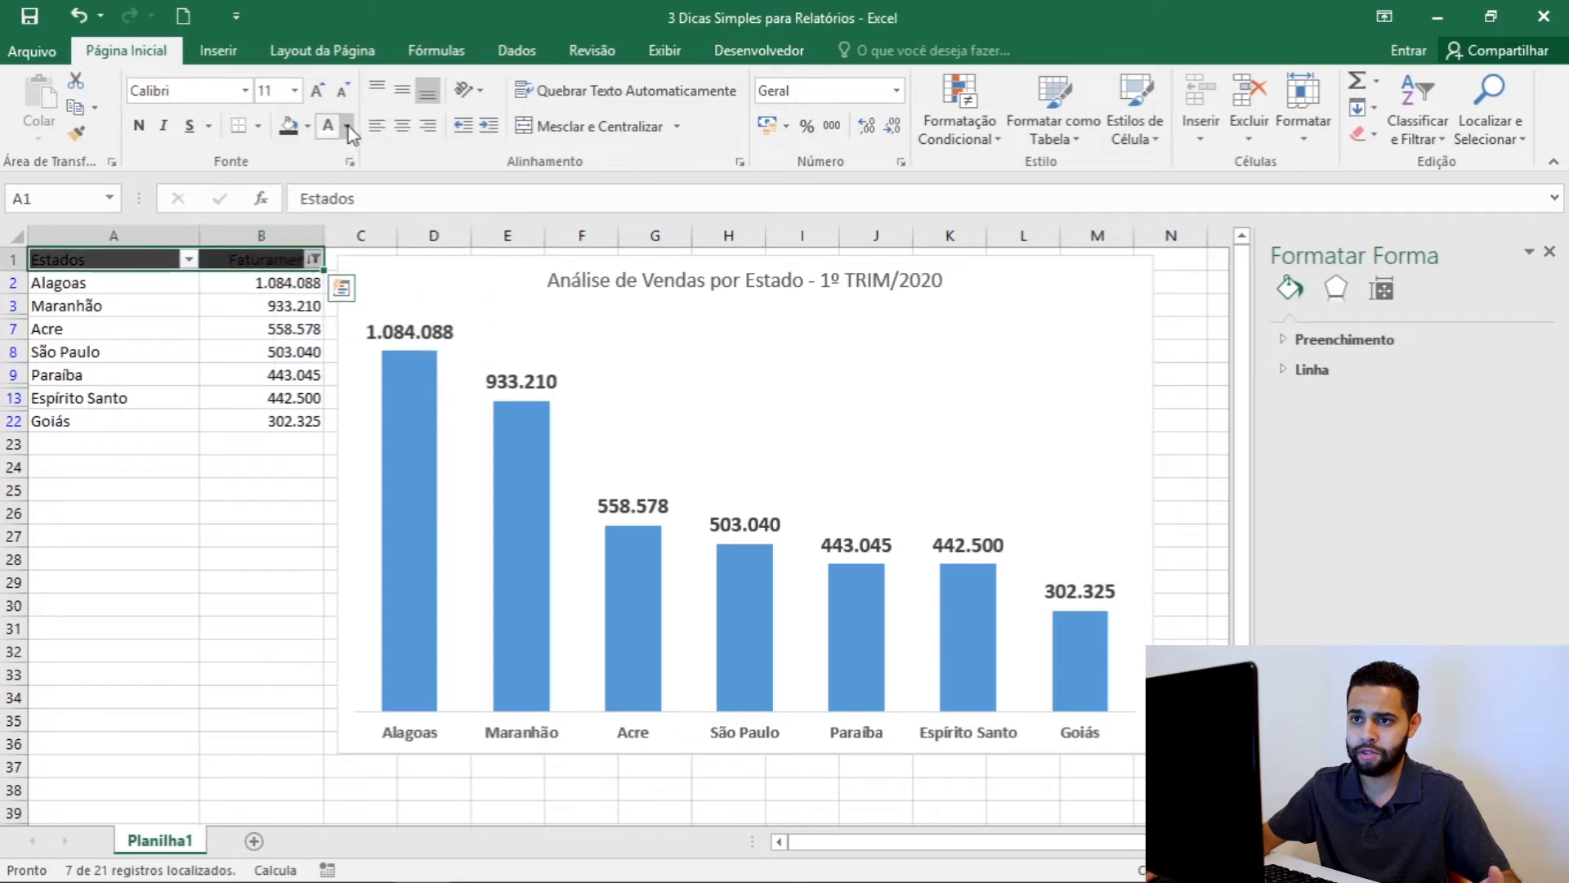
pyautogui.click(348, 126)
pyautogui.click(330, 200)
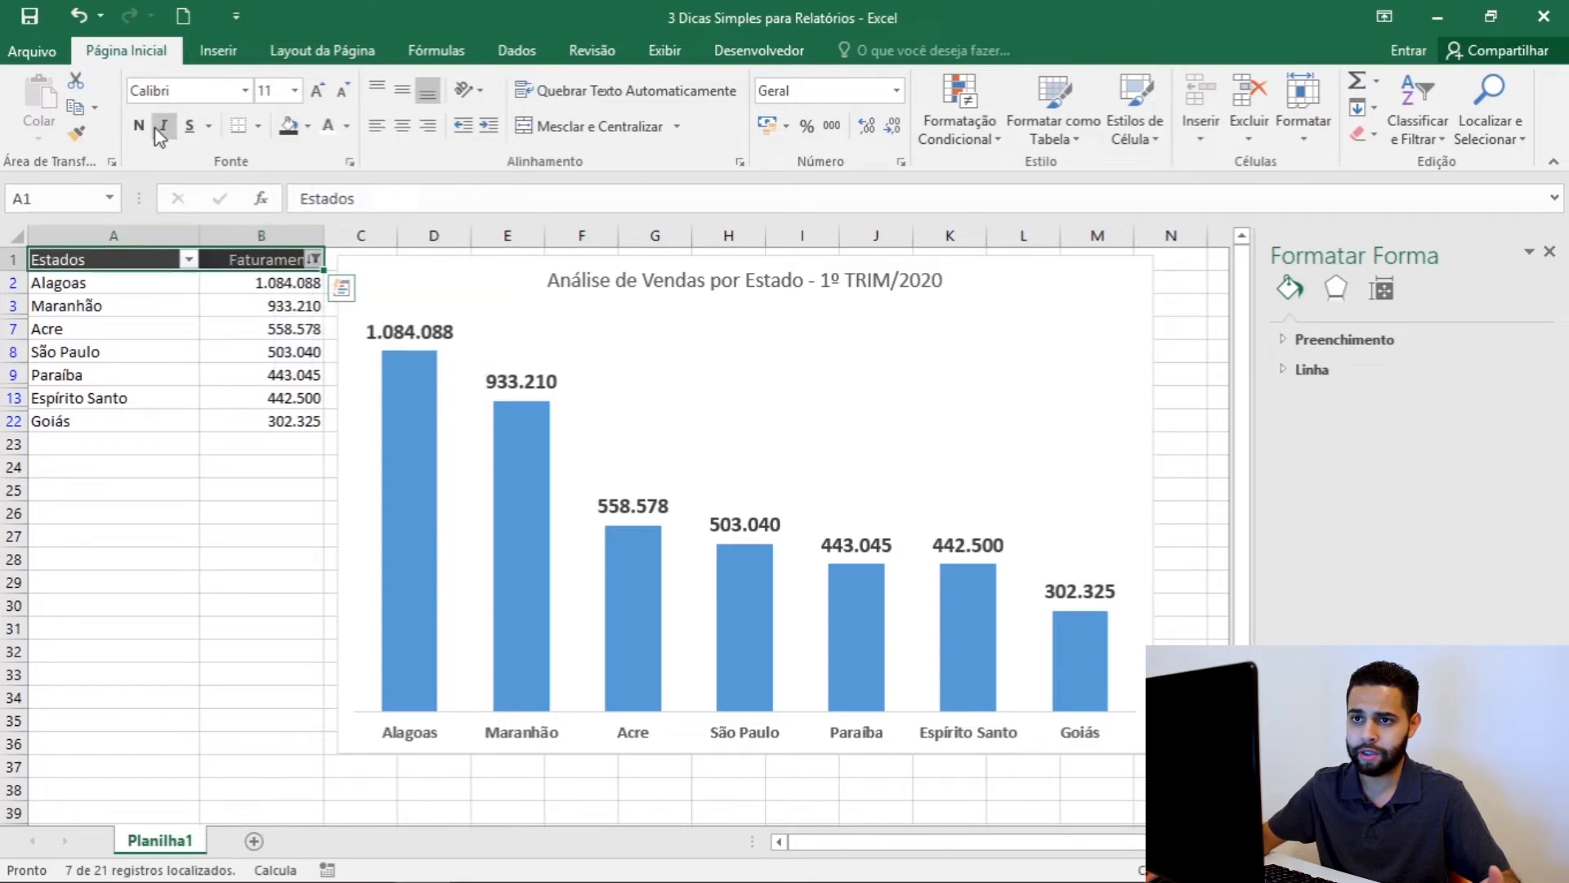
pyautogui.click(222, 286)
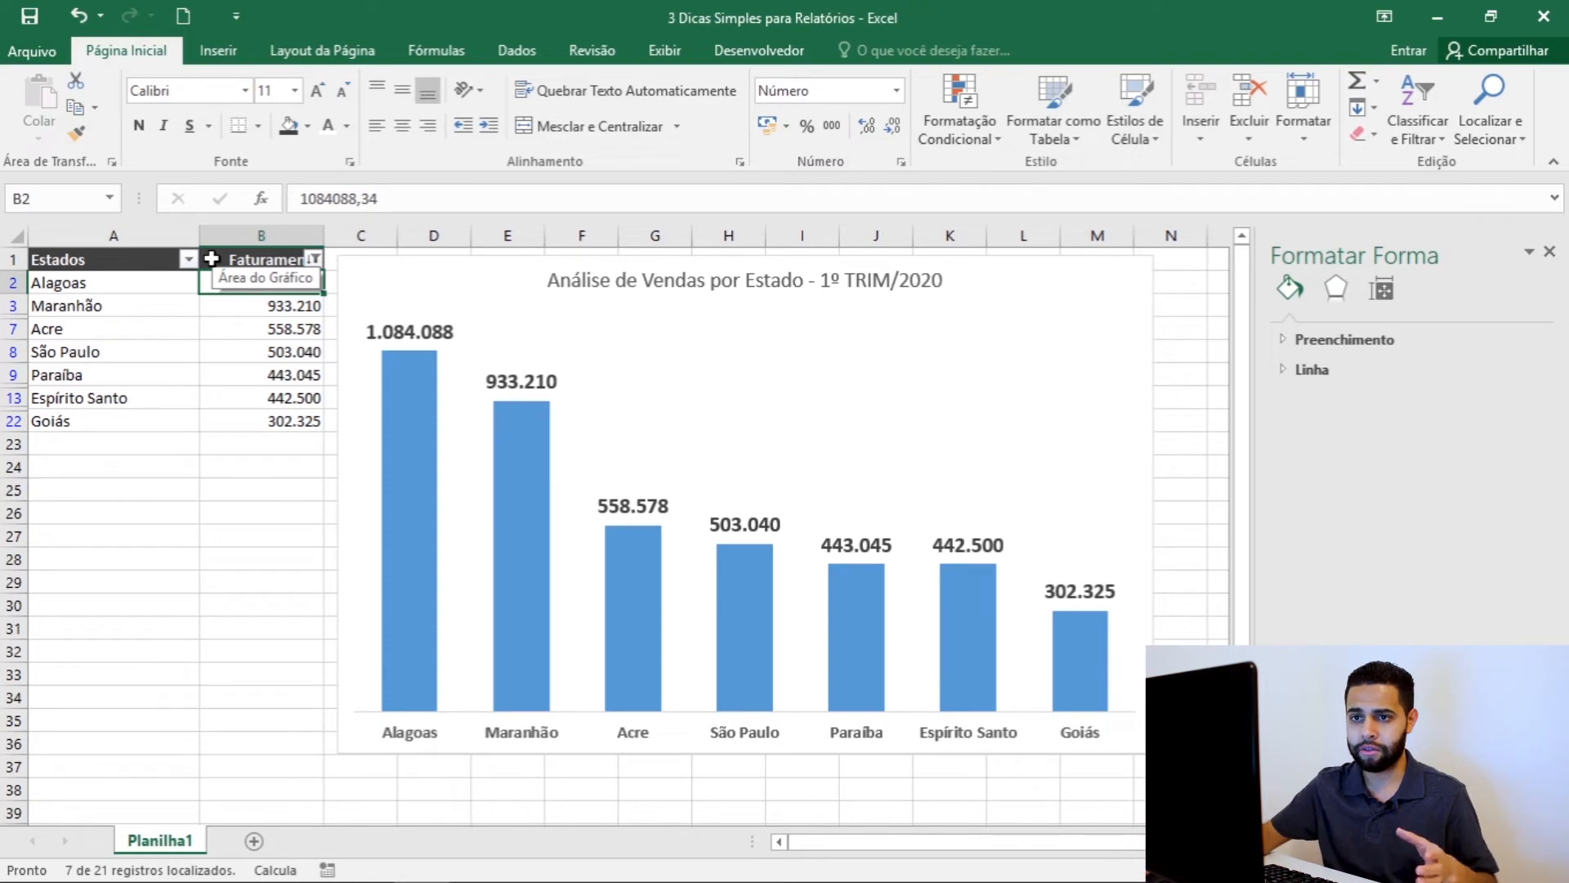
# - Select the range A1:N37 covering the table and chart, and set the print orientation to landscape (Orientação Paisagem)
pyautogui.click(99, 258)
pyautogui.moveTo(99, 258); pyautogui.dragTo(1177, 767)
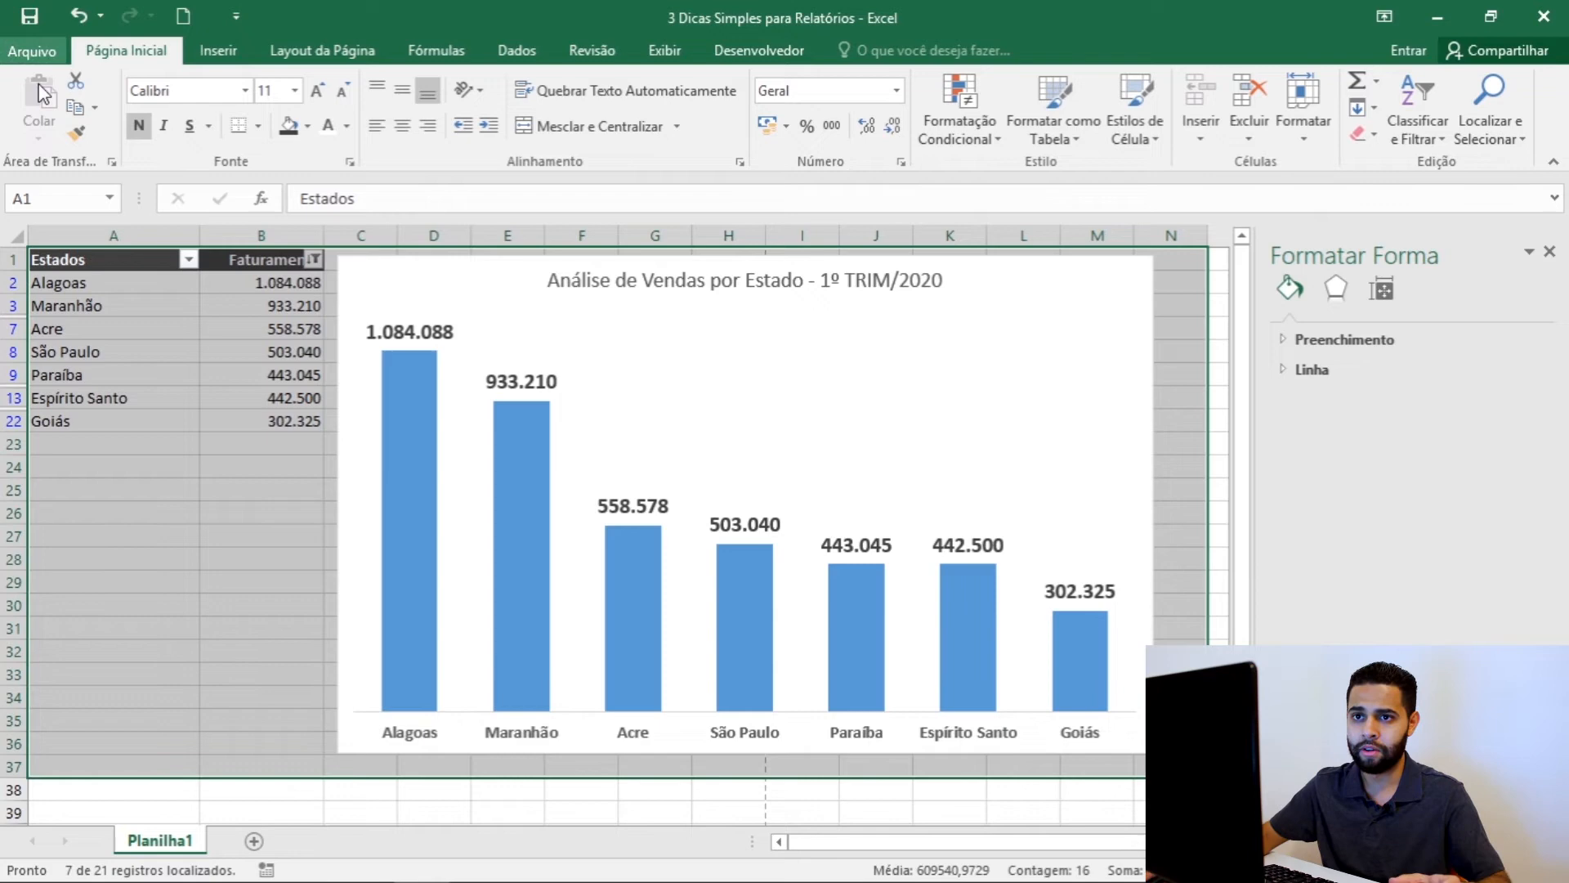
pyautogui.click(32, 54)
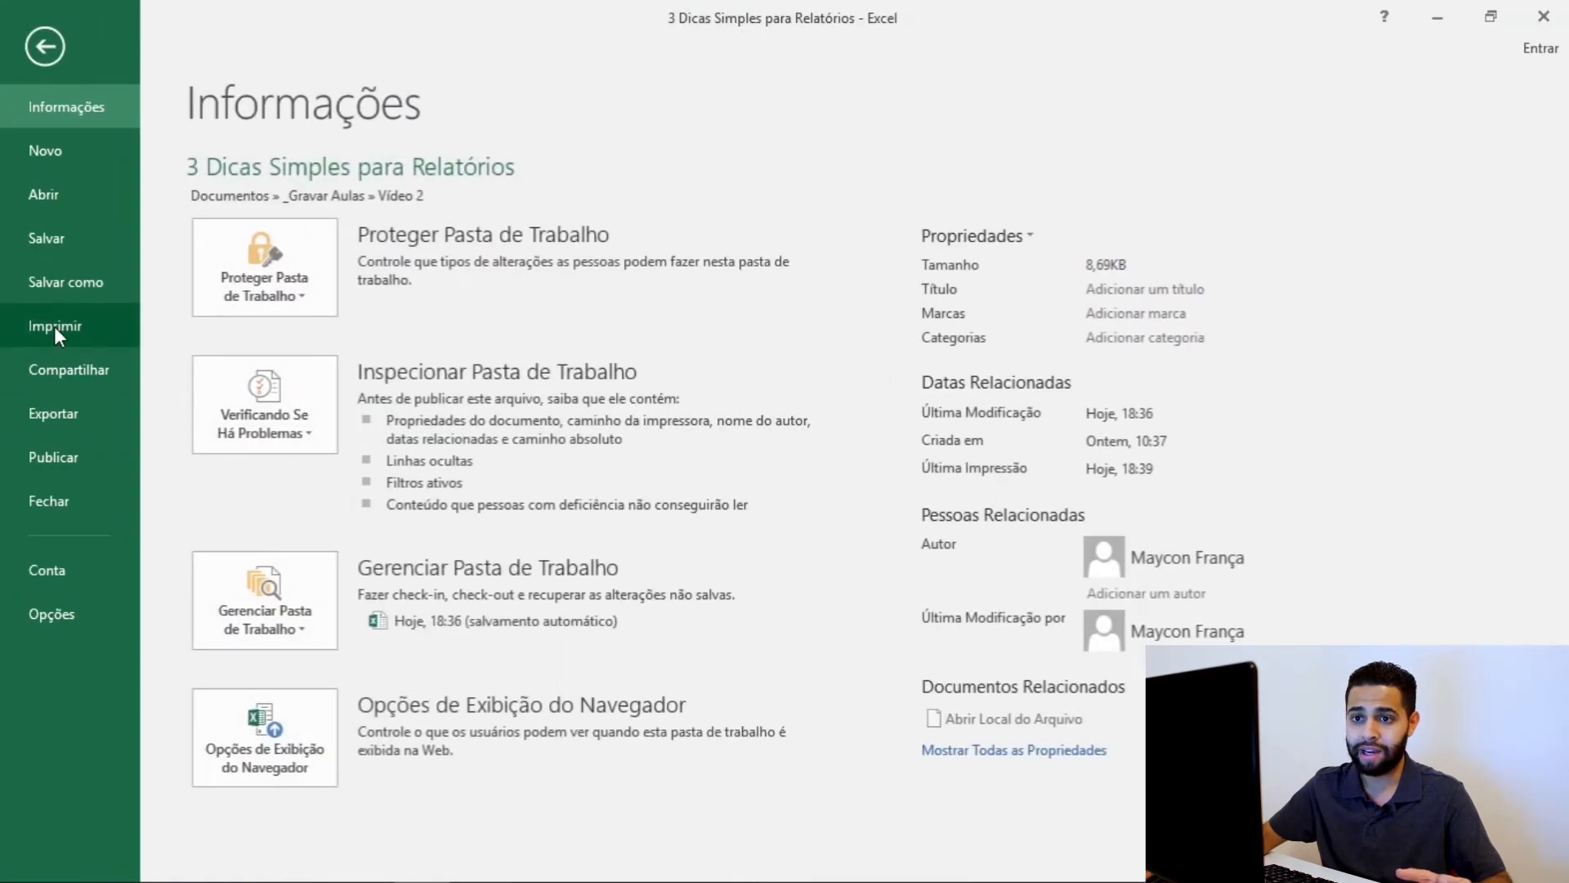
pyautogui.click(70, 326)
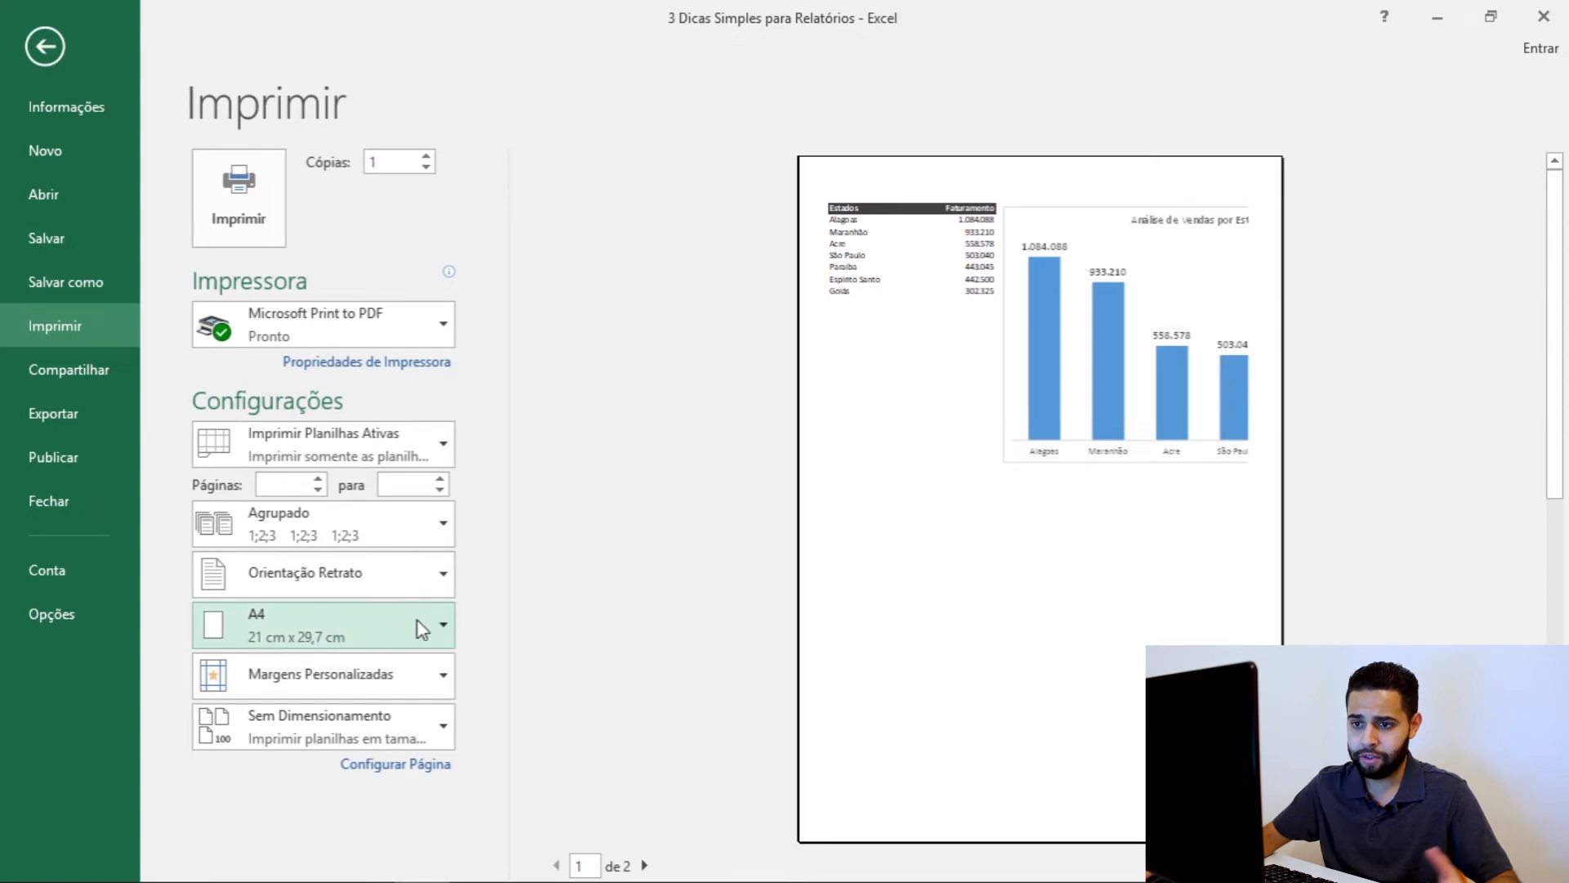
pyautogui.click(378, 594)
pyautogui.click(348, 679)
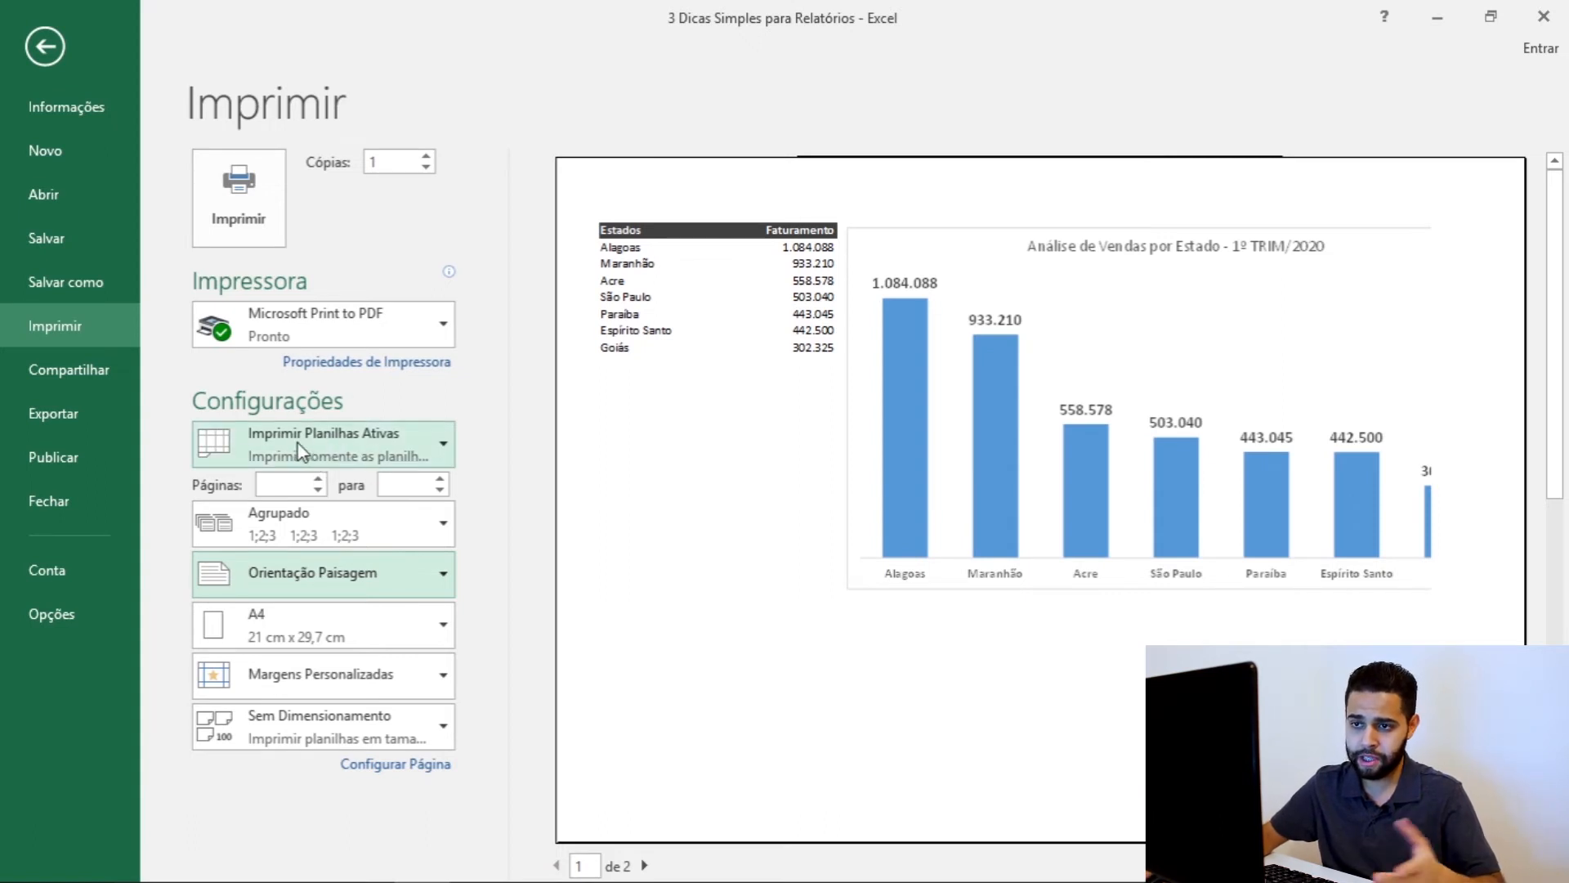
# - Limit printing to the current selection (Imprimir Seleção) and scale it with Ajustar Planilha em Uma Página
pyautogui.click(394, 440)
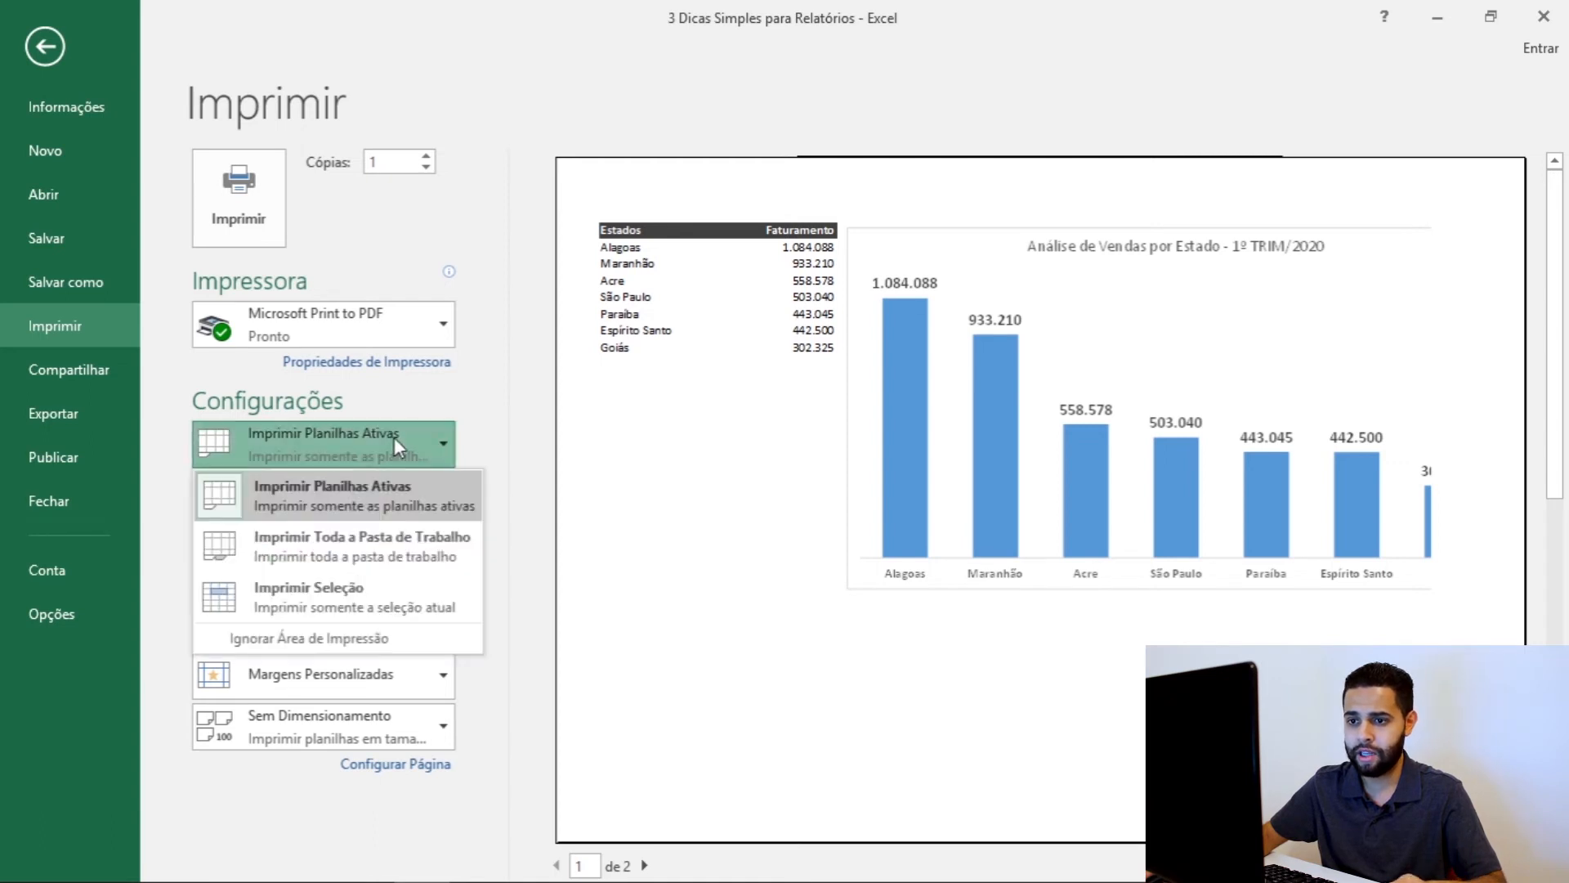
pyautogui.click(369, 589)
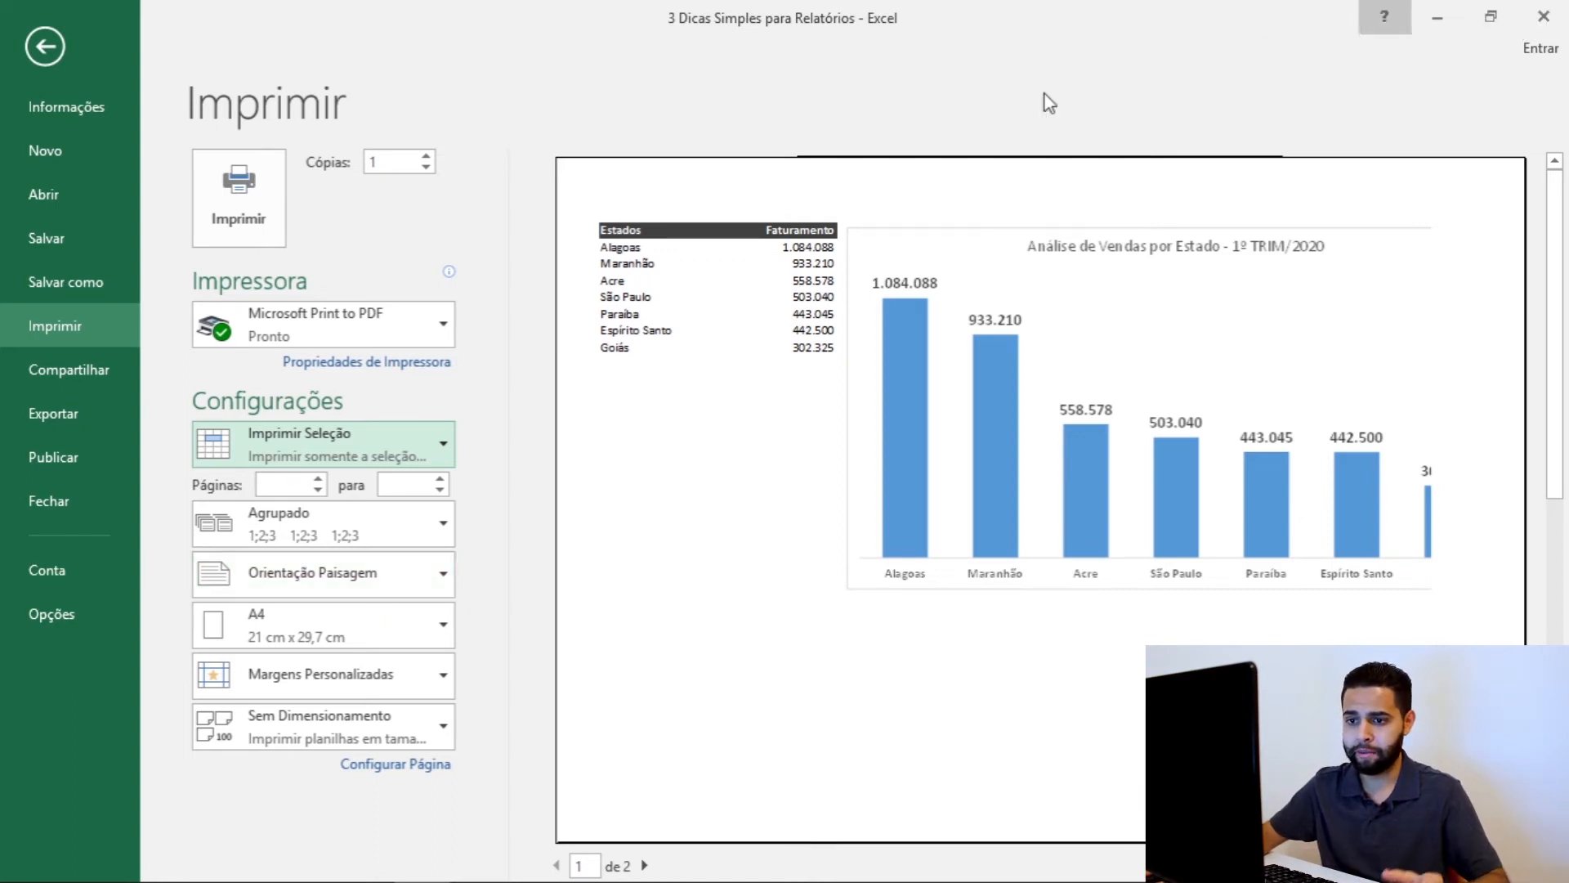
pyautogui.click(344, 740)
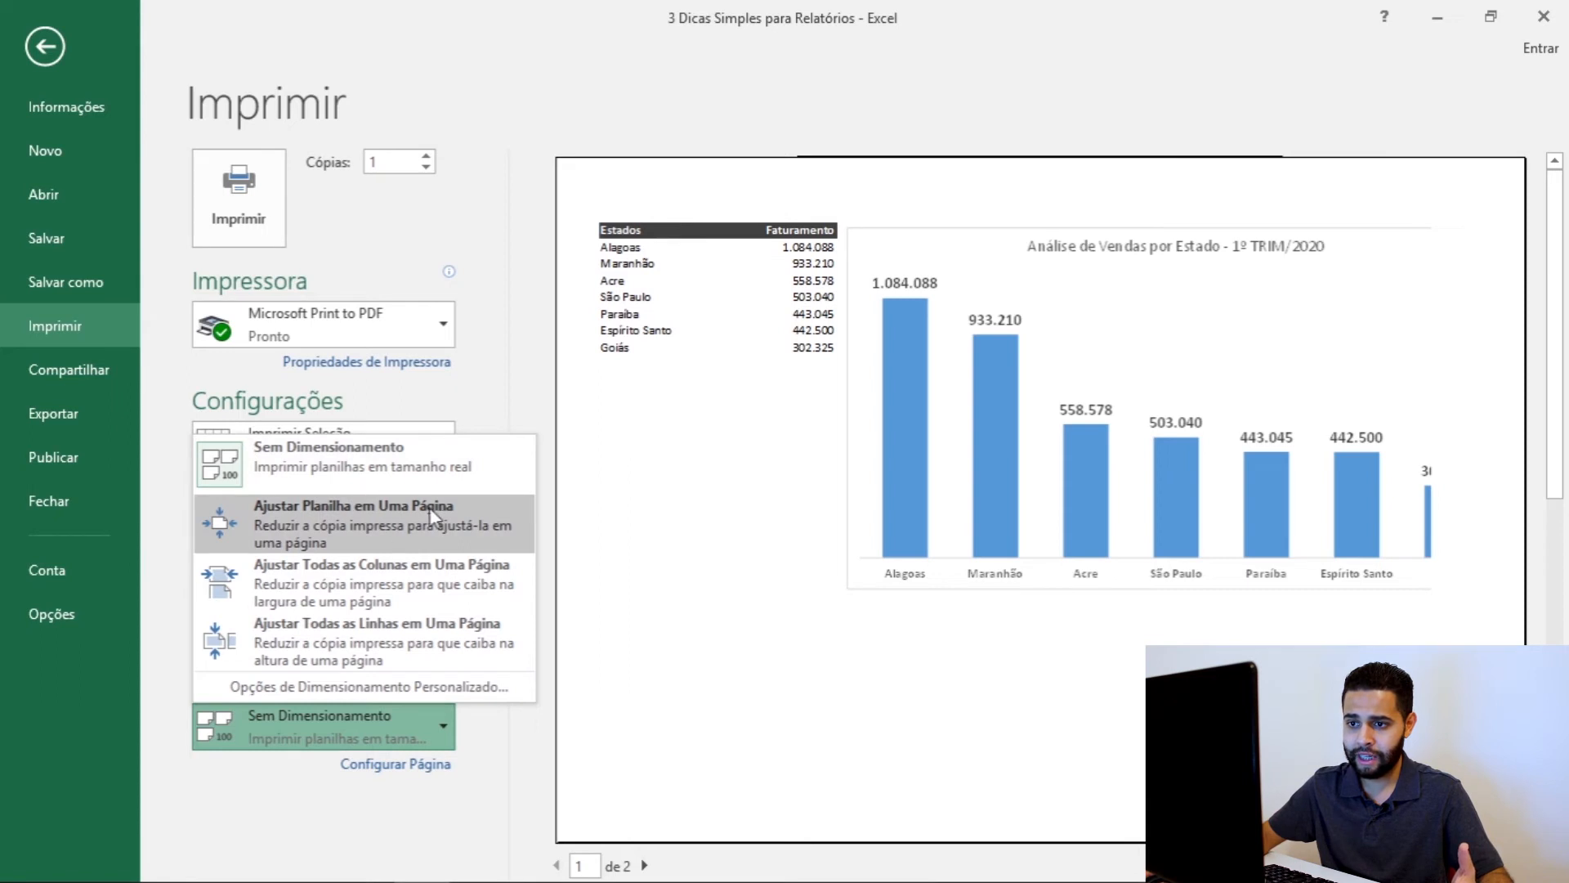
pyautogui.click(374, 508)
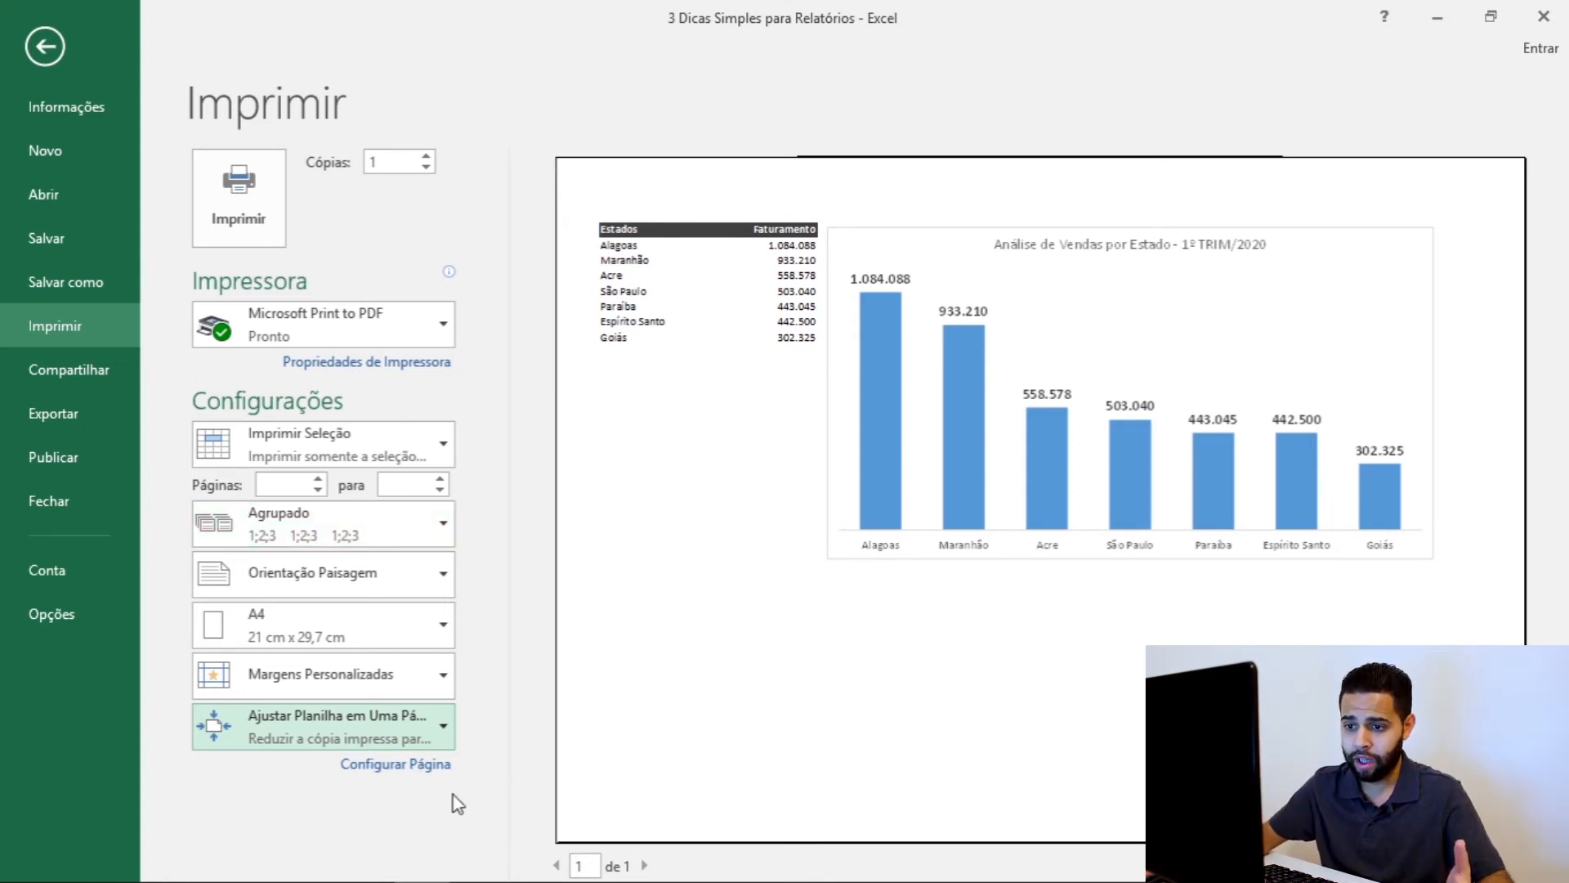
# - Centre the printout both horizontally and vertically on the page in the page setup
pyautogui.click(408, 774)
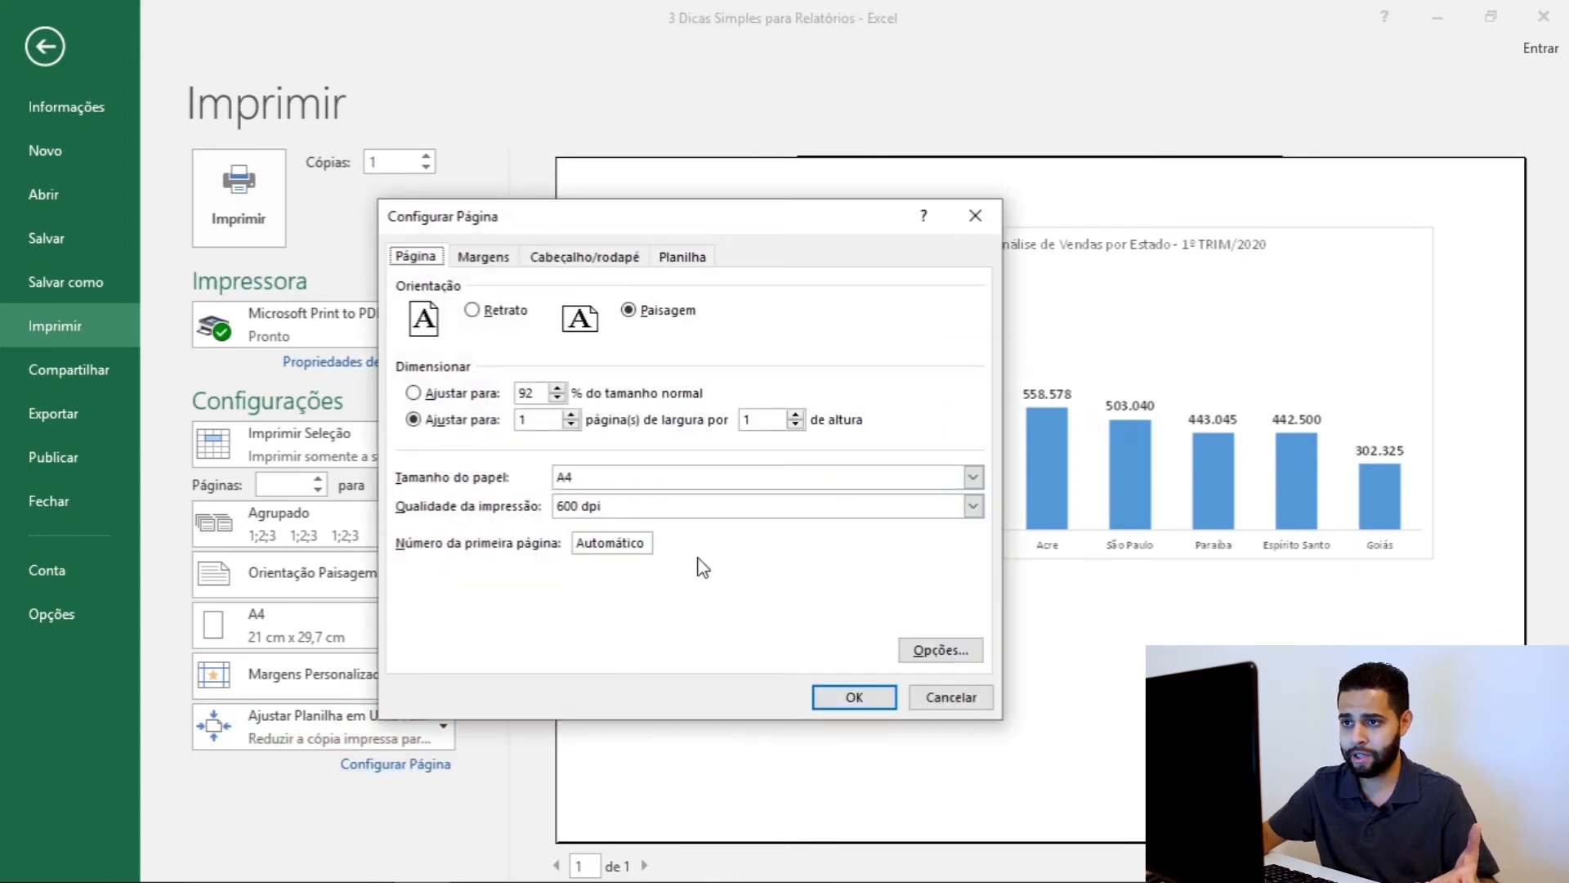
pyautogui.click(484, 258)
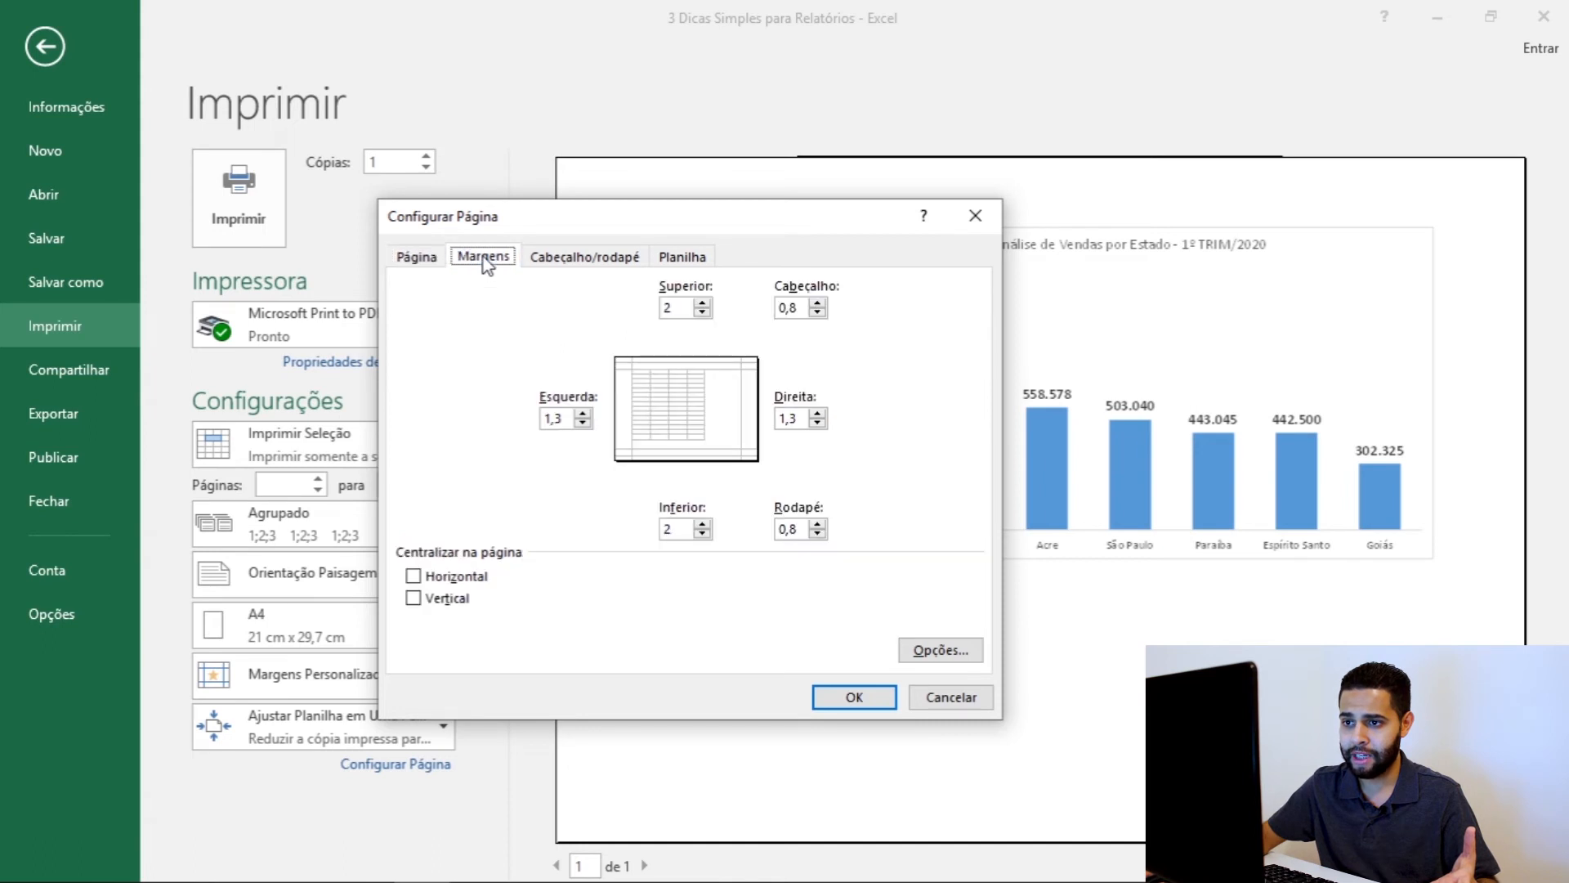
pyautogui.click(414, 577)
pyautogui.click(417, 600)
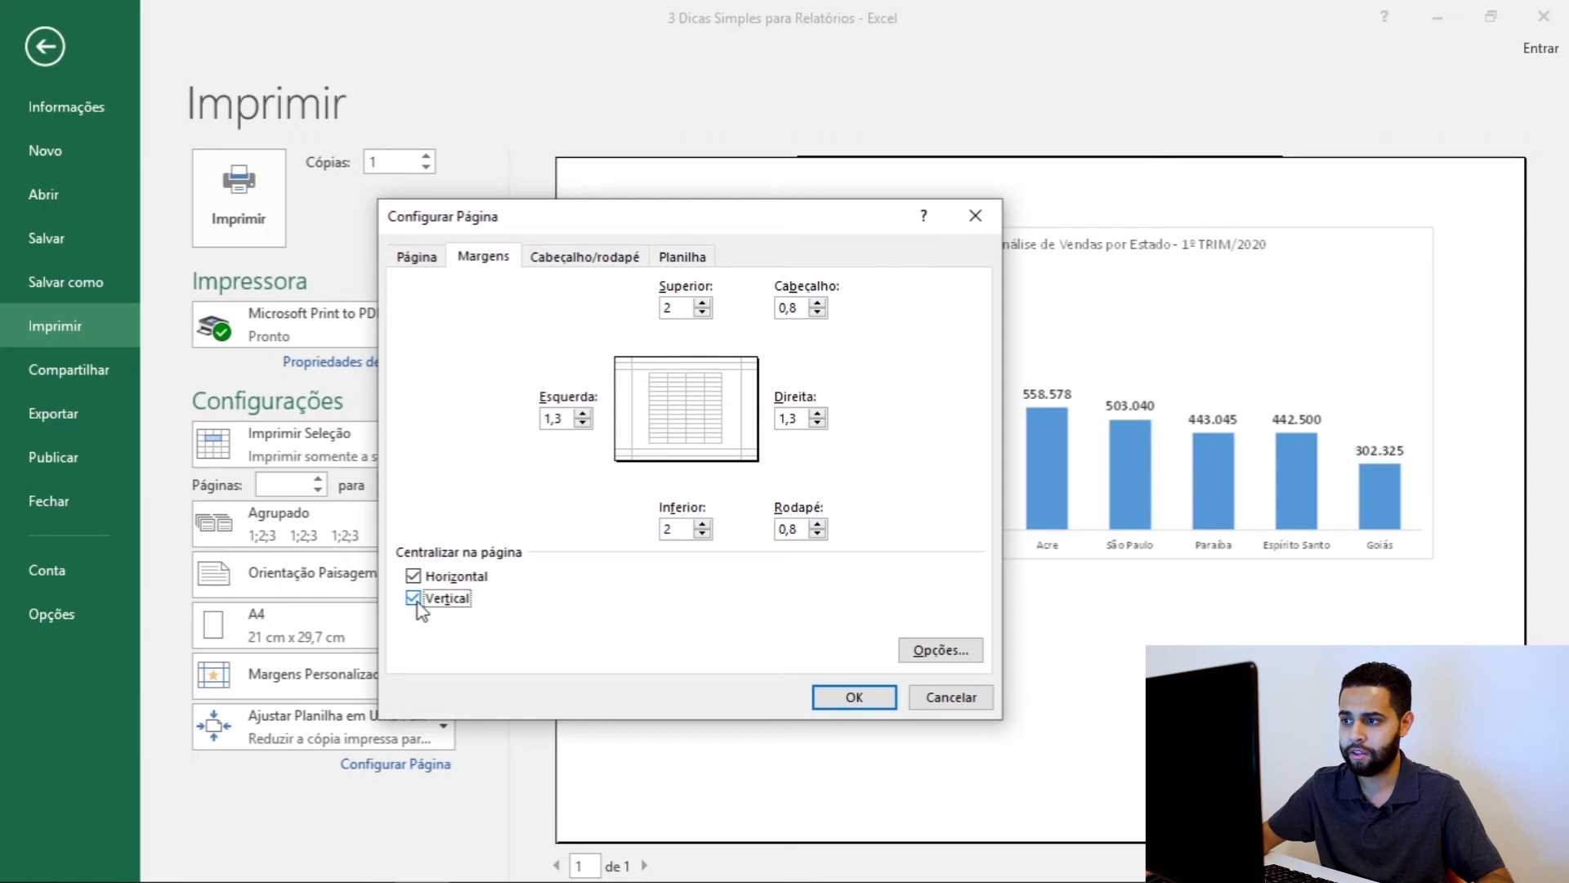
pyautogui.click(863, 699)
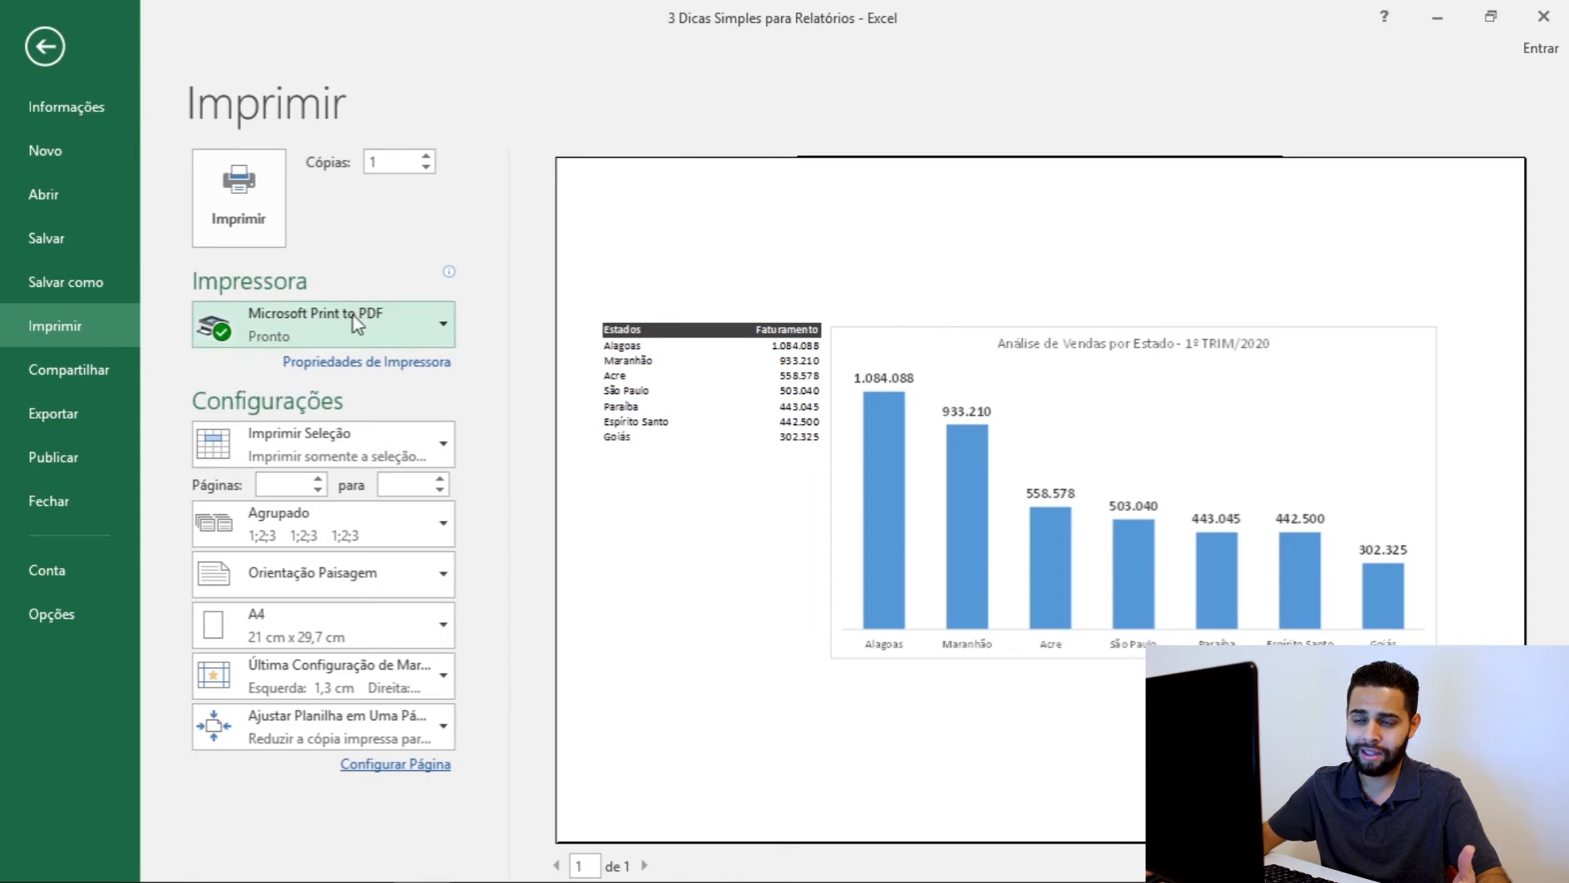
# - Print the report with Microsoft Print to PDF, saving it in Documentos as "Relatório de Vendas - 2020"
pyautogui.click(199, 211)
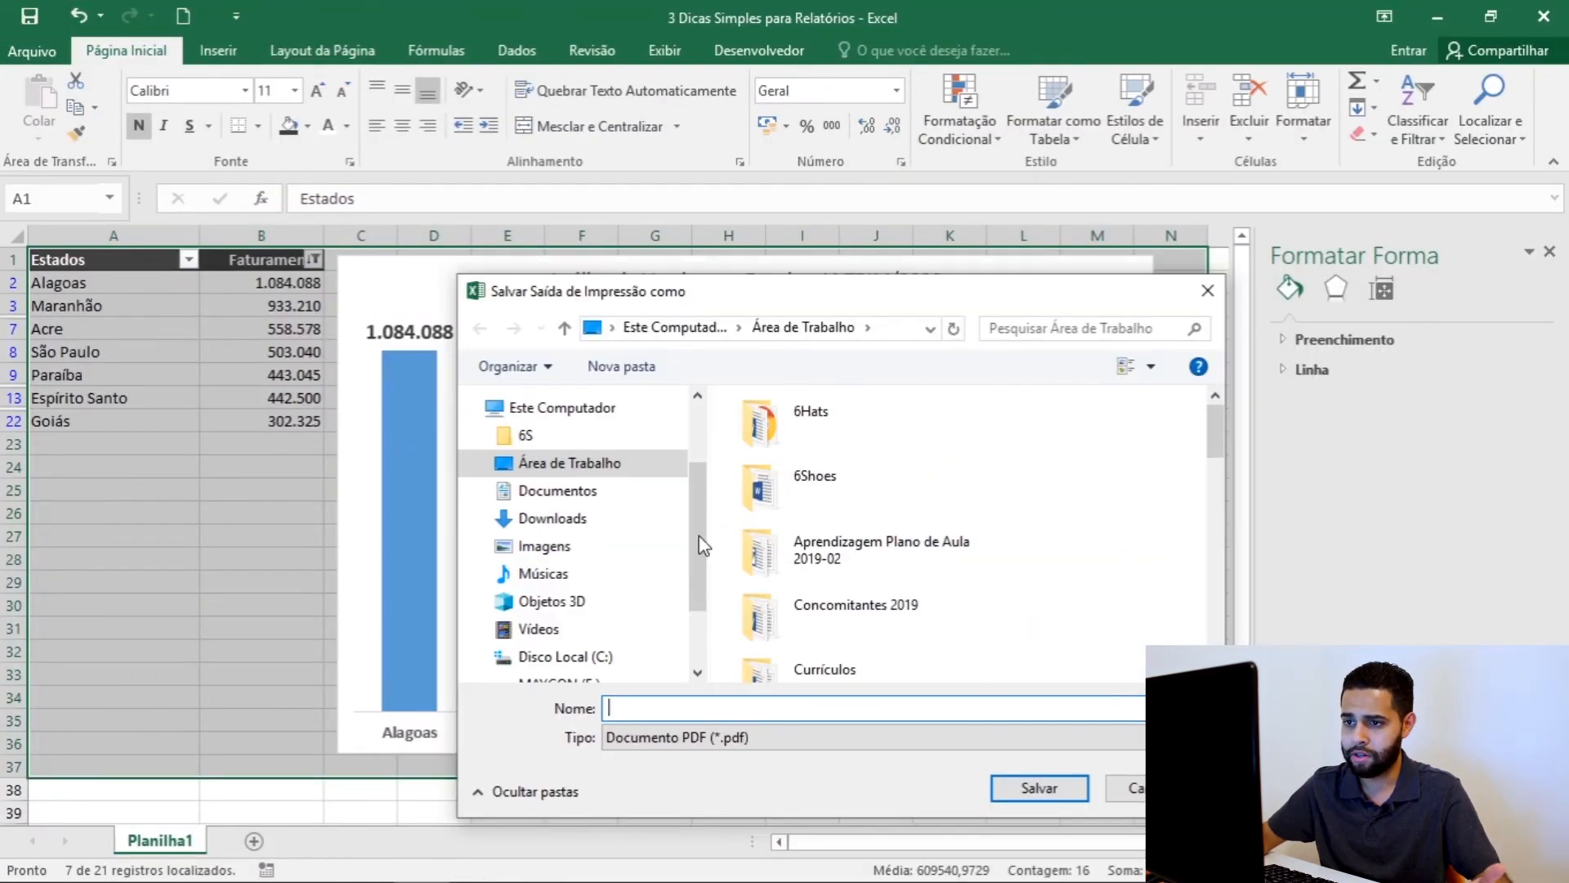
pyautogui.click(582, 492)
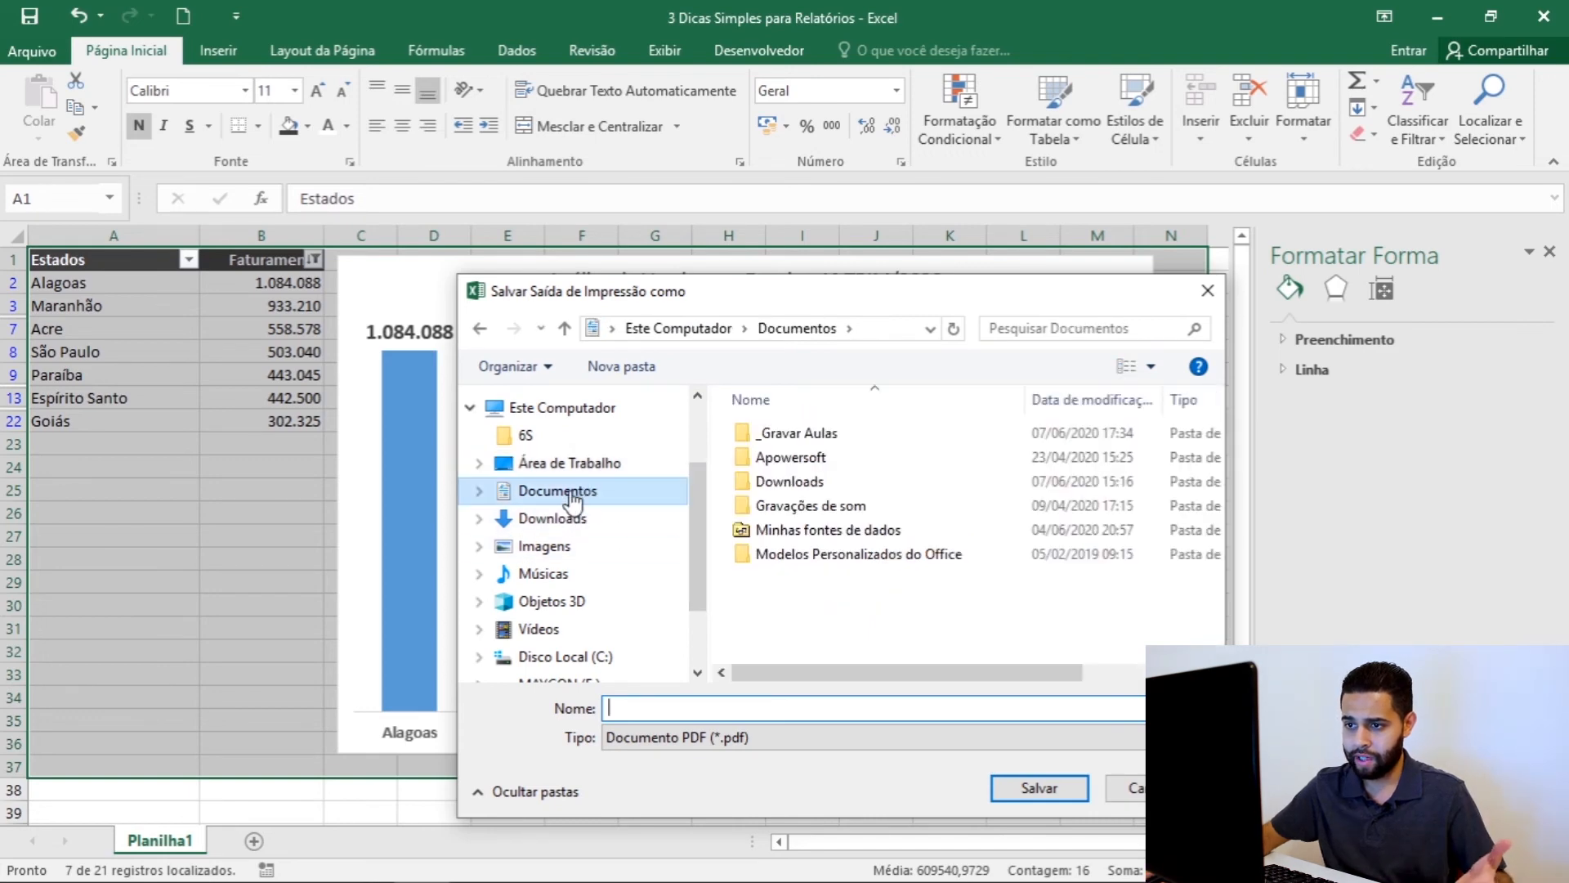
pyautogui.click(647, 708)
pyautogui.write('Relatório de Vendas - 2020')
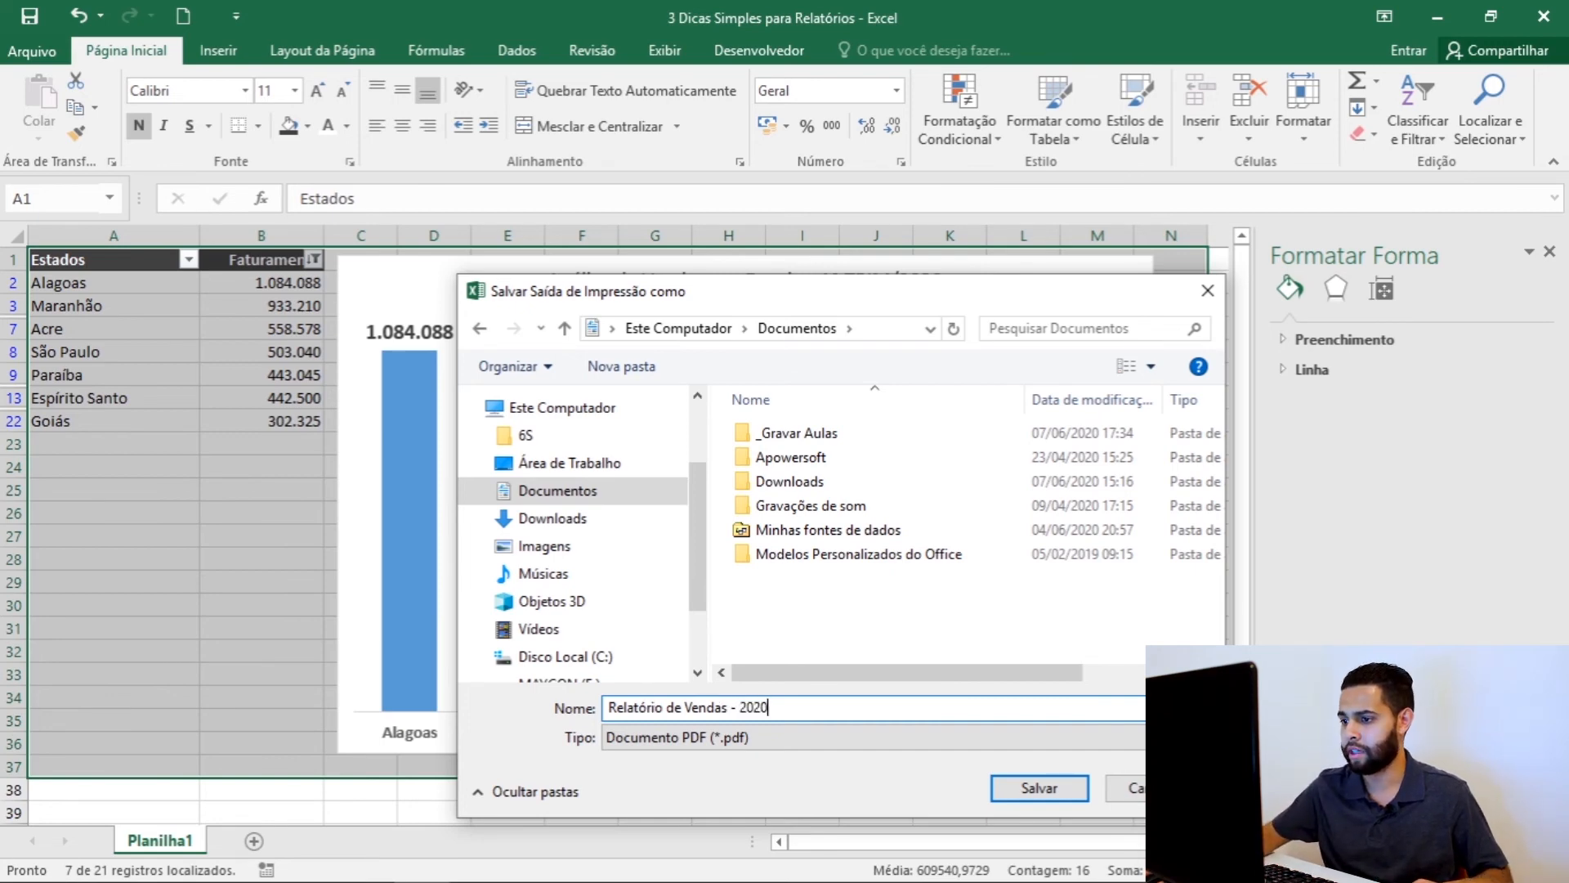
pyautogui.click(1042, 787)
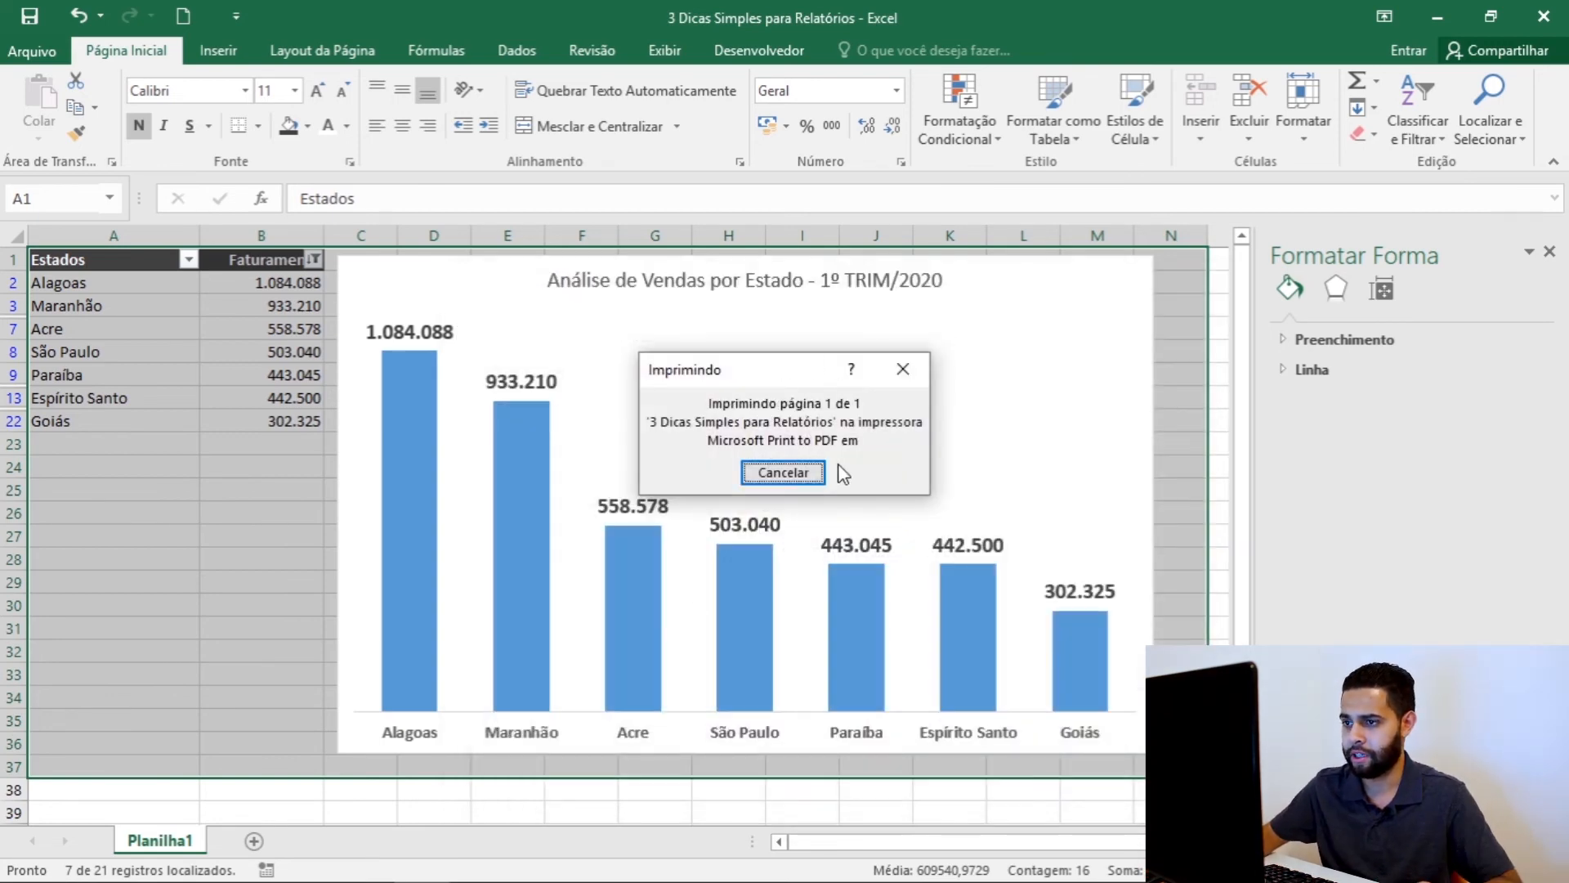